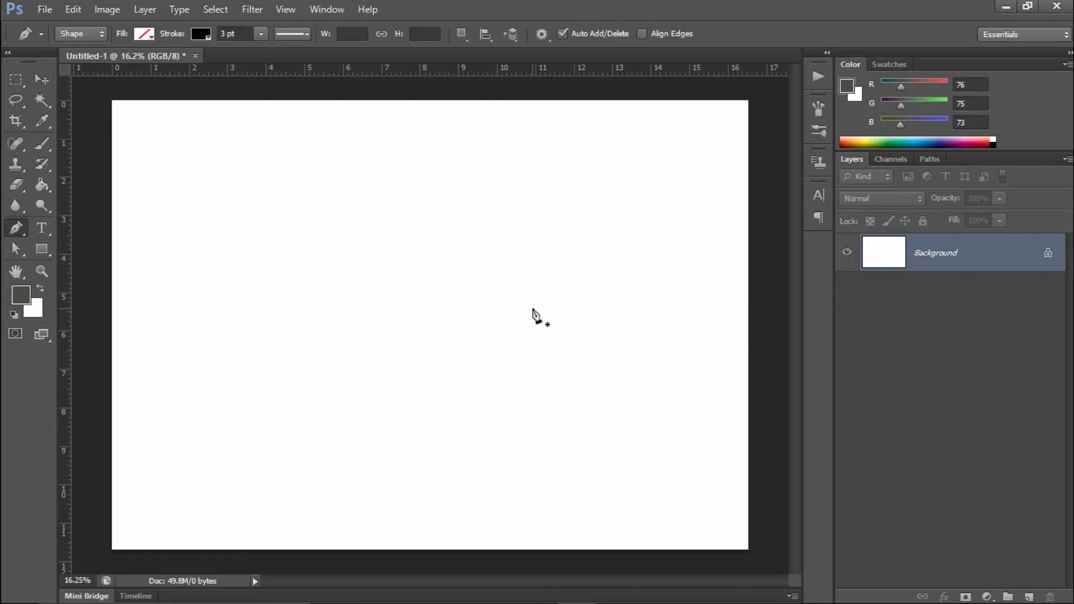
Set the Pen tool to draw shapes with no fill and a black stroke 0.74 pt wide.
click(73, 32)
click(145, 35)
click(145, 35)
click(195, 35)
click(196, 36)
click(260, 35)
drag(256, 51, 258, 53)
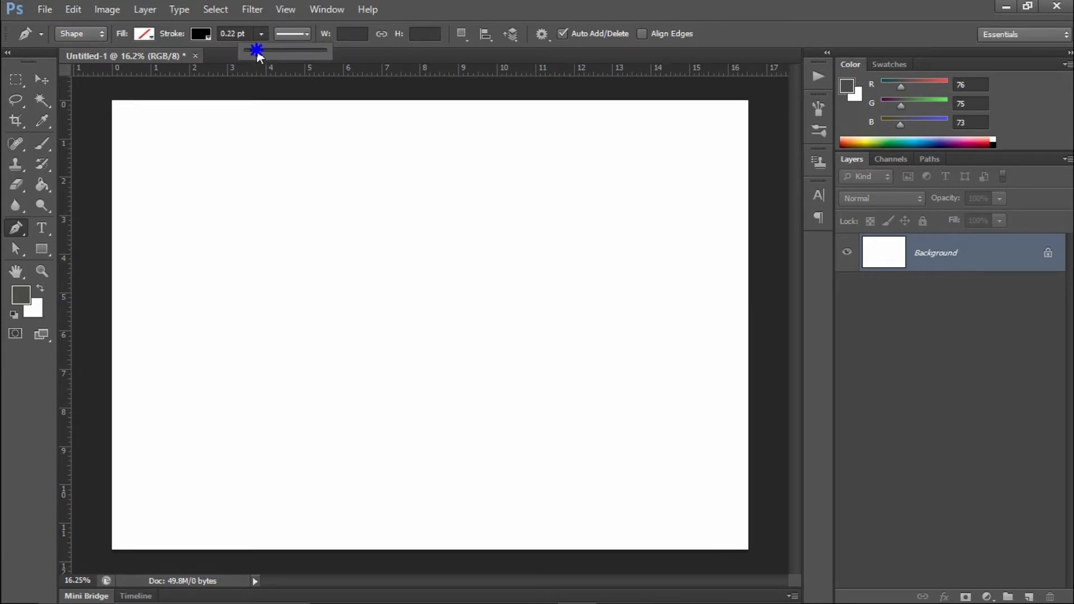
drag(256, 54, 259, 54)
click(423, 7)
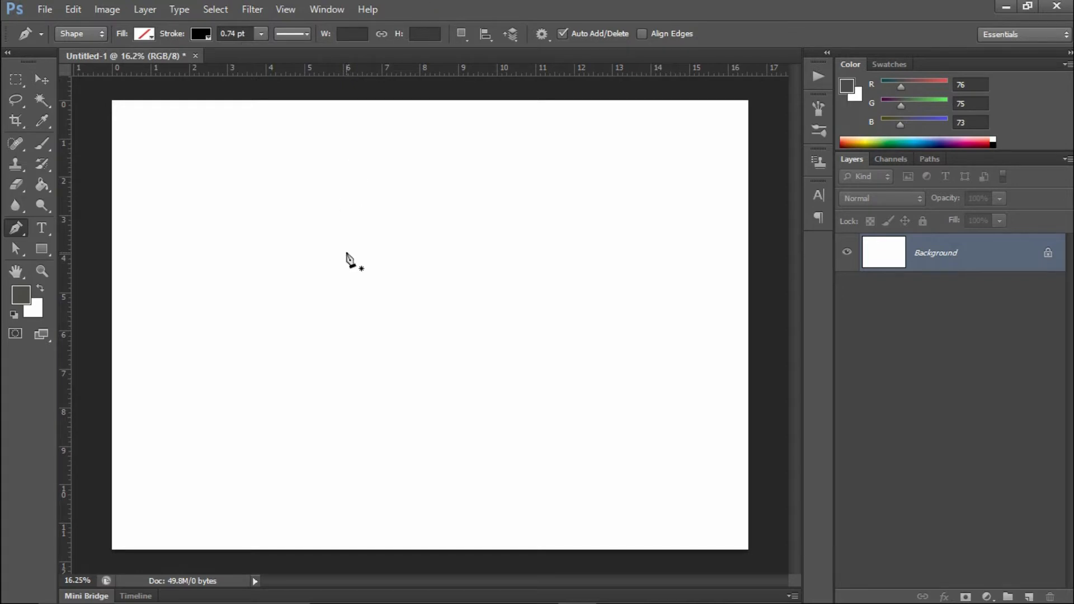
Show the grid over the canvas.
click(287, 11)
mouse_move(340, 243)
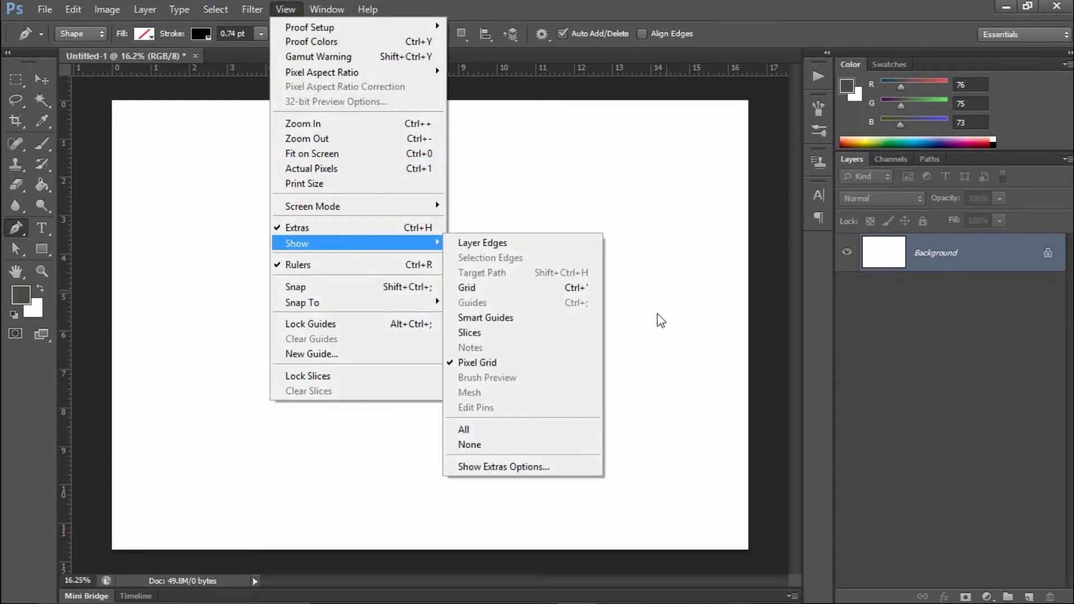
click(541, 287)
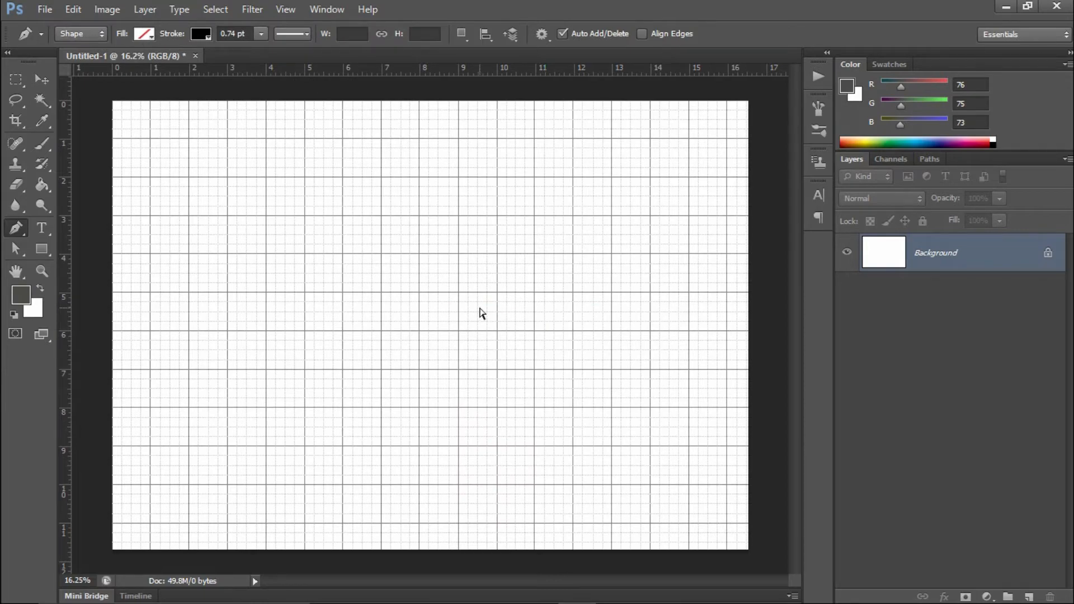
Toggle the grid off and on again several times.
key(ctrl+apostrophe)
key(ctrl+apostrophe)
key(ctrl+apostrophe)
key(ctrl+apostrophe)
key(ctrl+apostrophe)
key(ctrl+apostrophe)
Draw the left edge of an S-shaped stroke with the Pen tool, about 399 px wide and 1192 px tall, curved at both ends.
scroll(340, 281, up, 4)
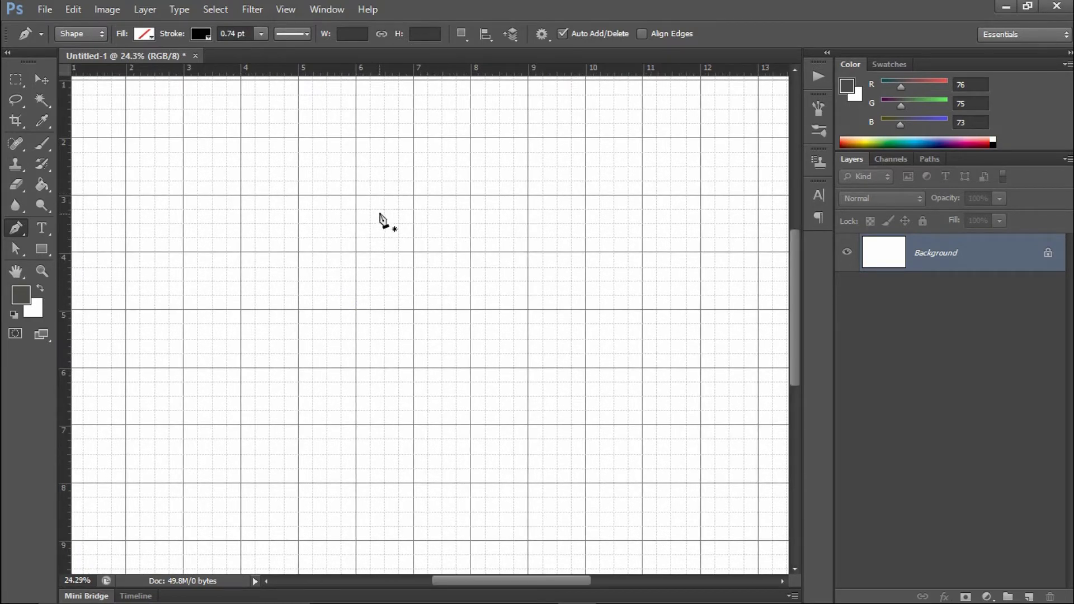
click(383, 196)
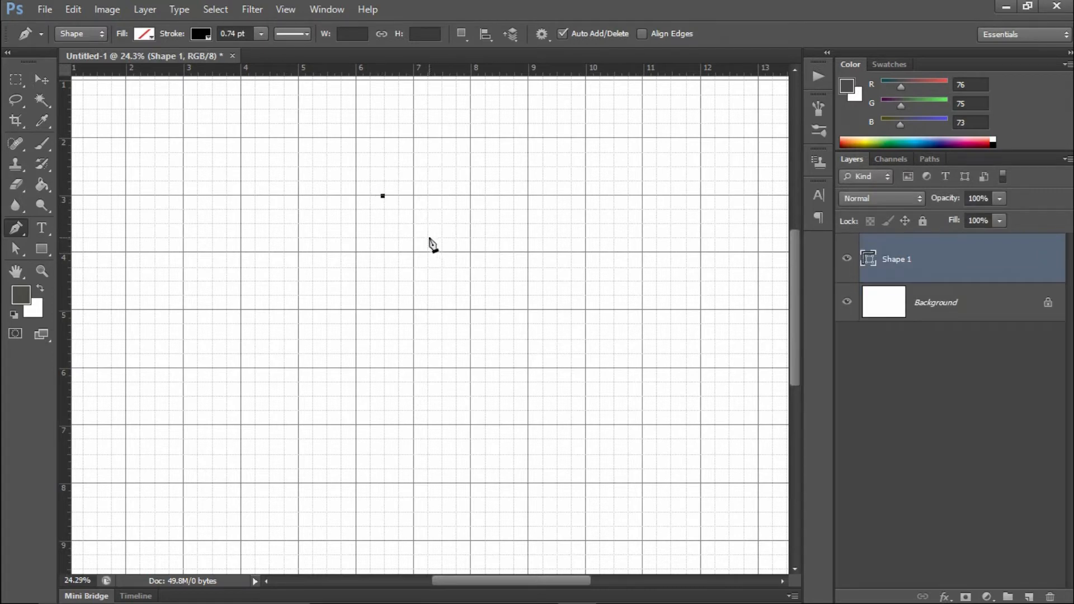
drag(427, 233, 426, 274)
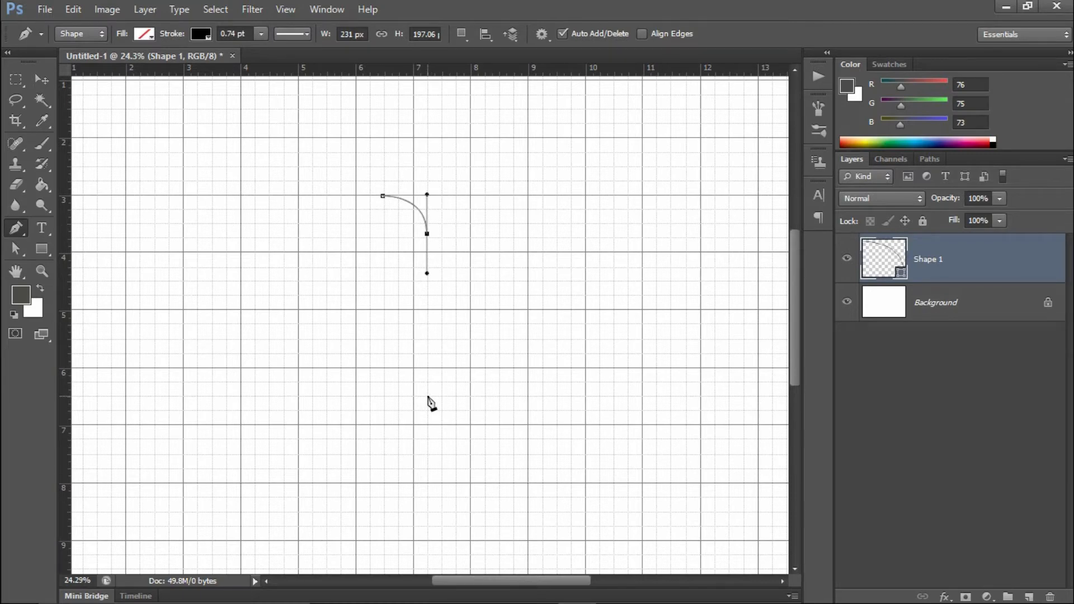
click(426, 396)
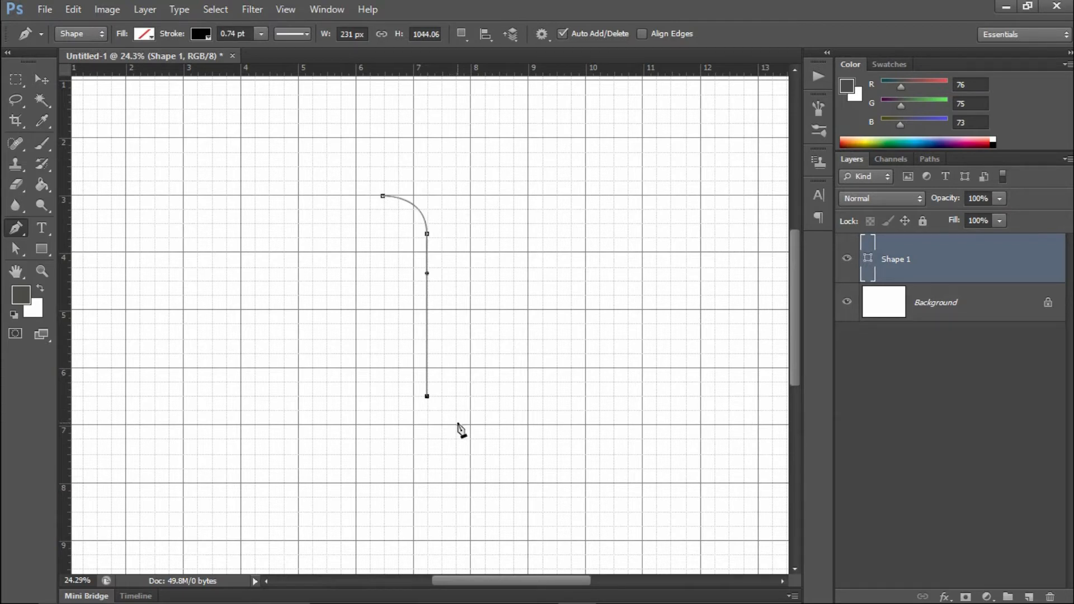
drag(459, 424, 488, 426)
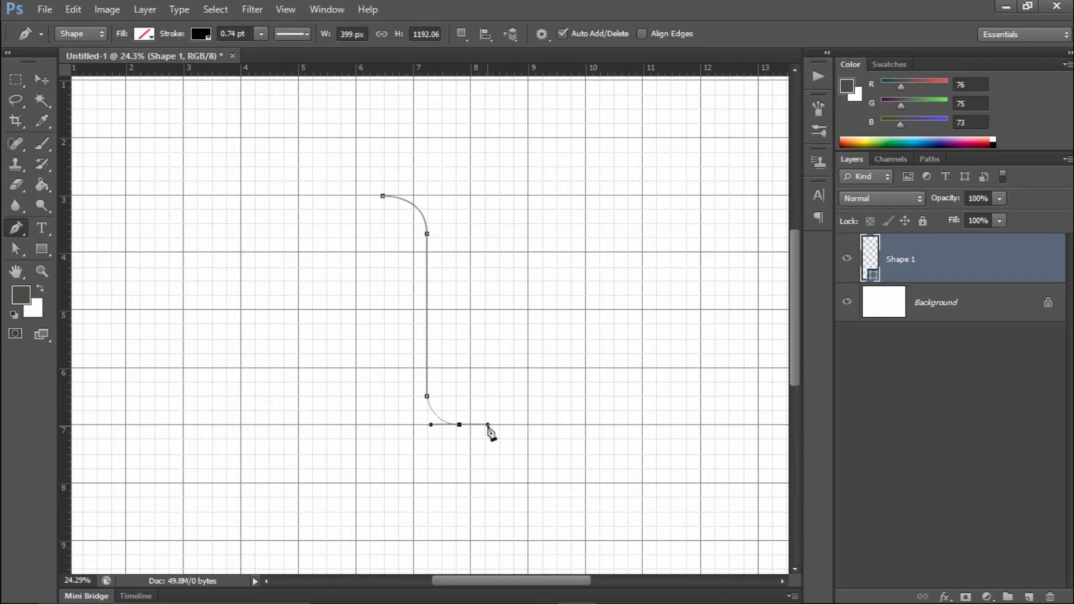
Close the outline with a parallel right edge back up to the start point, making the shape about 1216 px tall.
click(459, 424)
drag(448, 396, 445, 371)
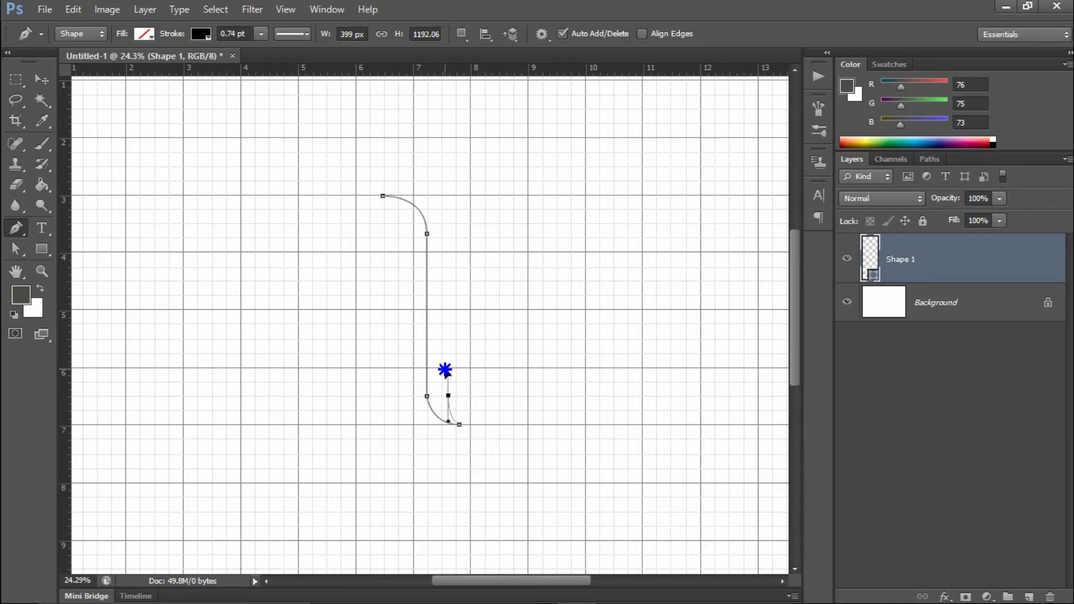
drag(445, 371, 448, 369)
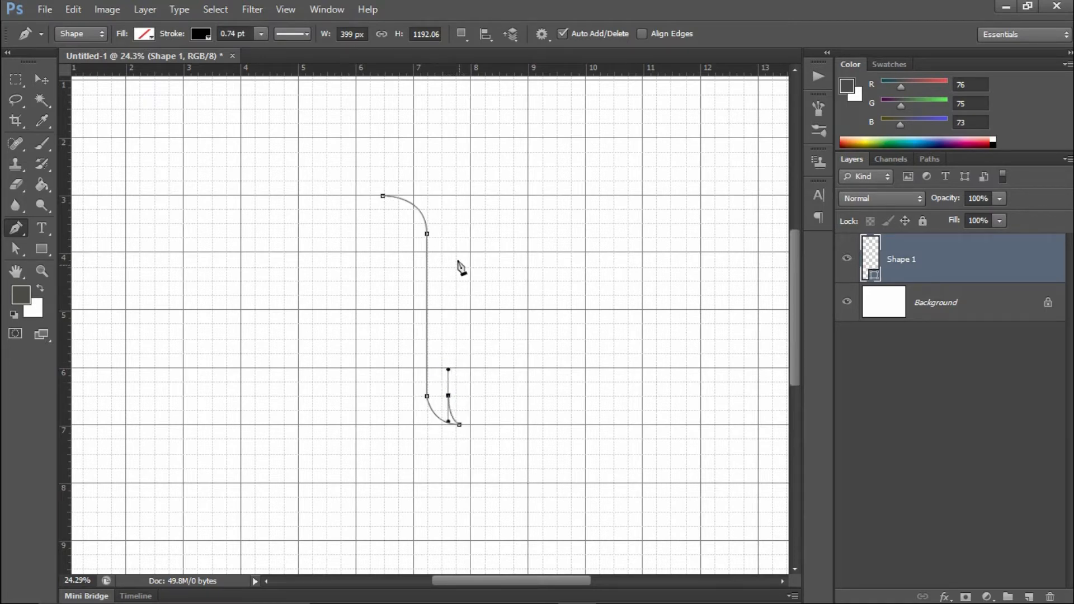
click(448, 219)
drag(382, 195, 320, 214)
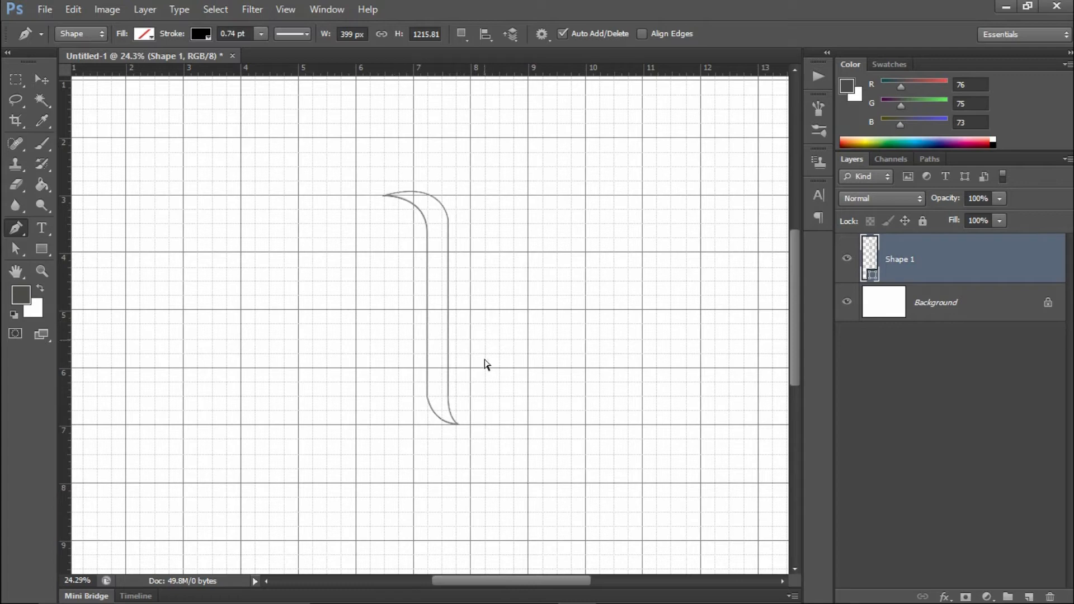
Move the outline's lower tip outward and reshape the curves meeting it, making the shape about 481 px wide and 1271 px tall.
ctrl+click(458, 426)
ctrl+click(459, 425)
drag(459, 425, 475, 435)
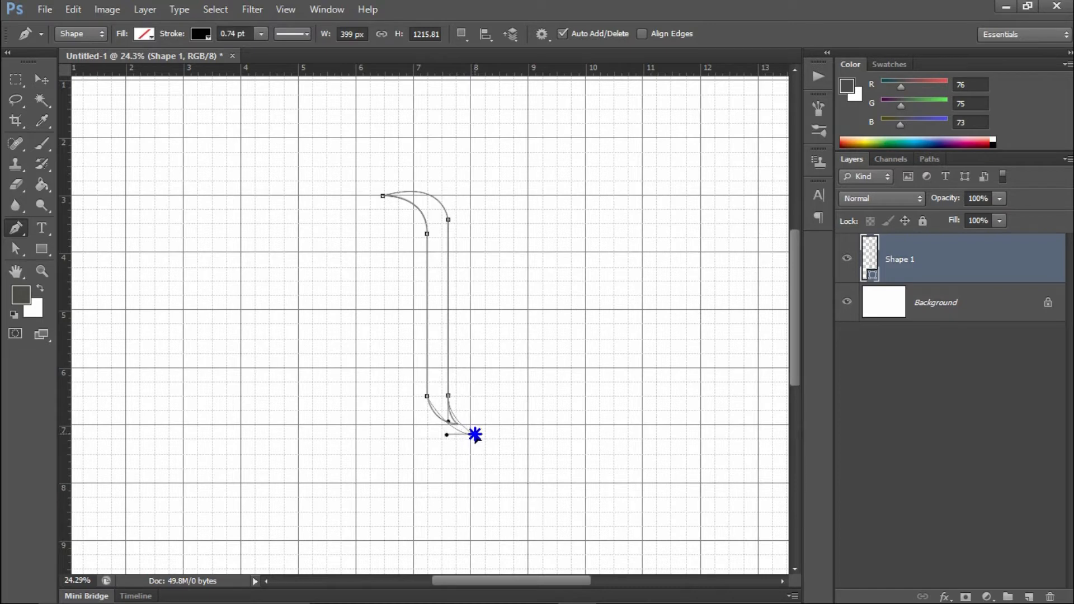
ctrl+click(428, 396)
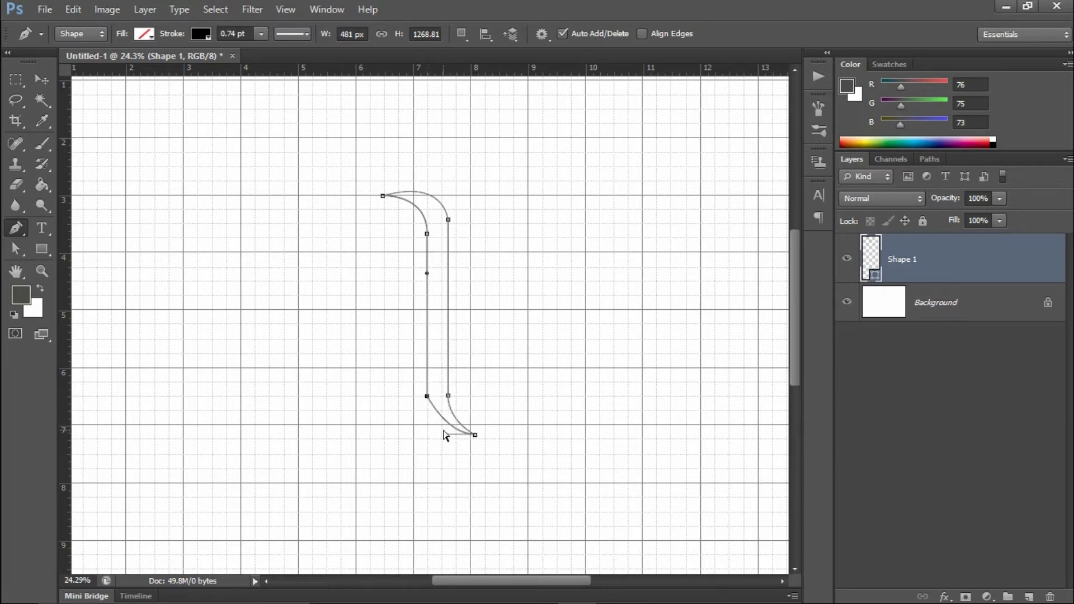
drag(446, 435, 428, 440)
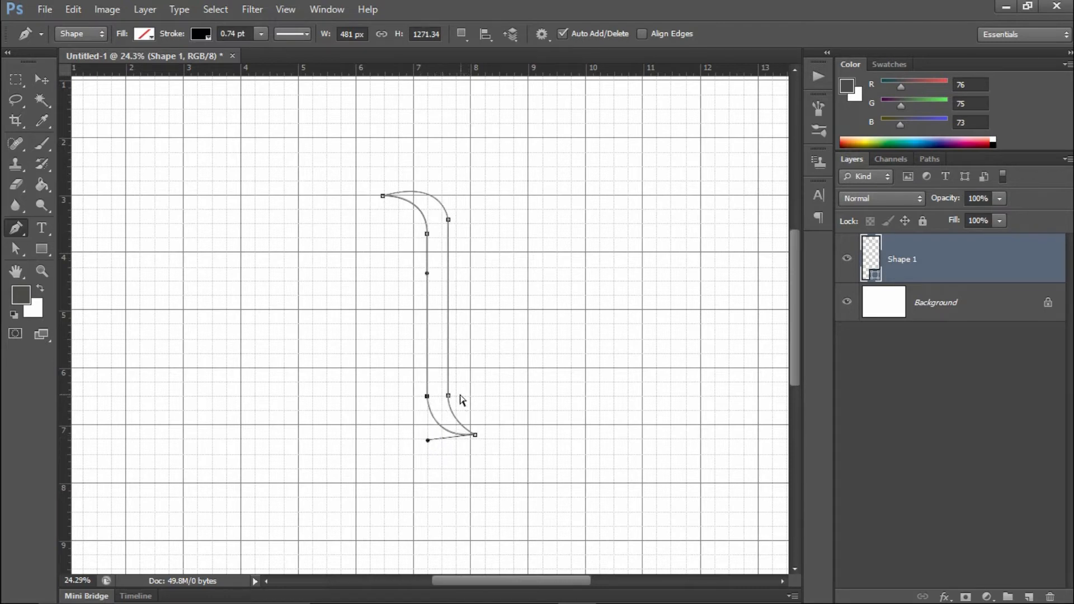
ctrl+click(448, 395)
drag(450, 423, 446, 416)
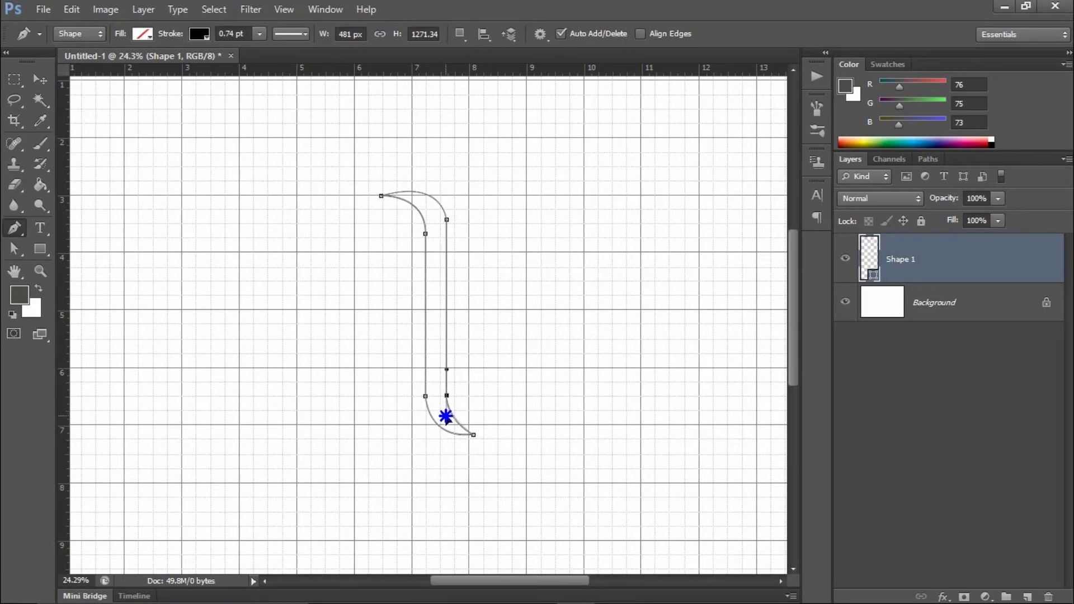
drag(446, 420, 446, 426)
ctrl+click(499, 359)
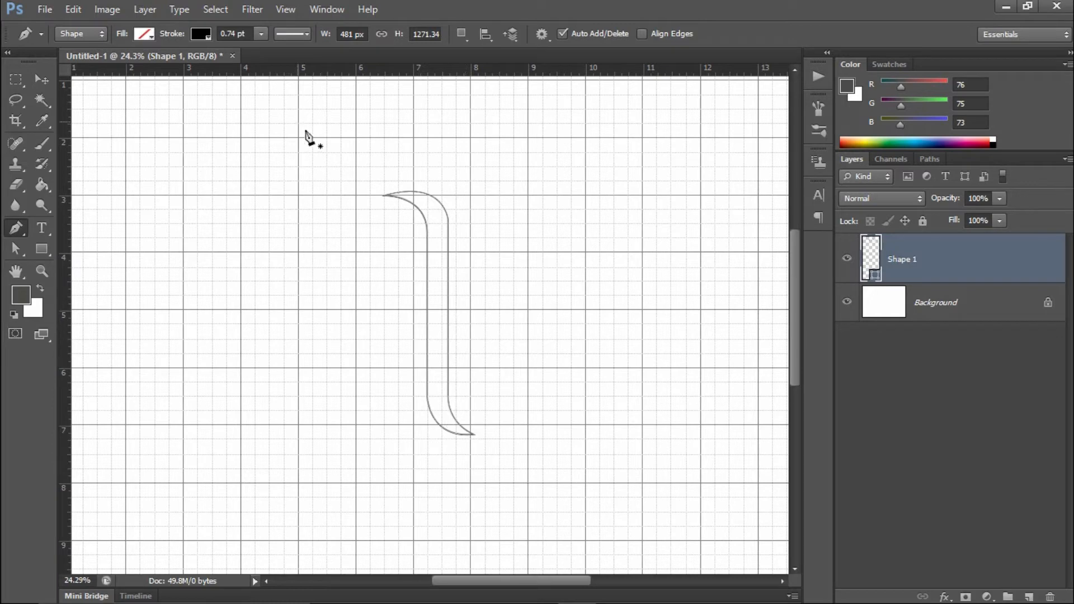
Give the shape a solid black fill with no stroke, and hide the grid.
click(43, 250)
click(203, 39)
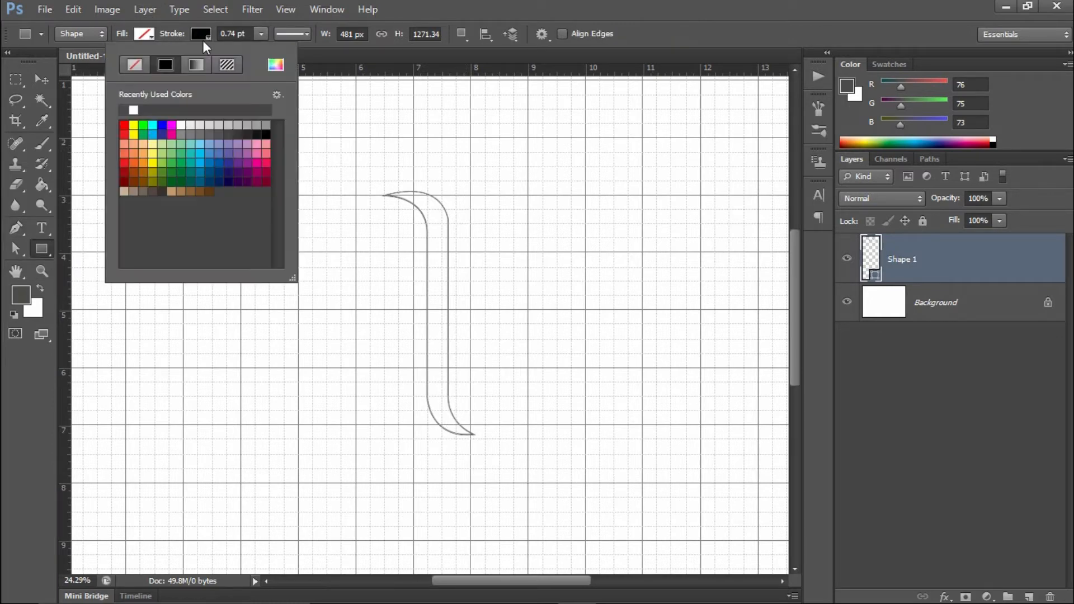
click(138, 69)
click(145, 35)
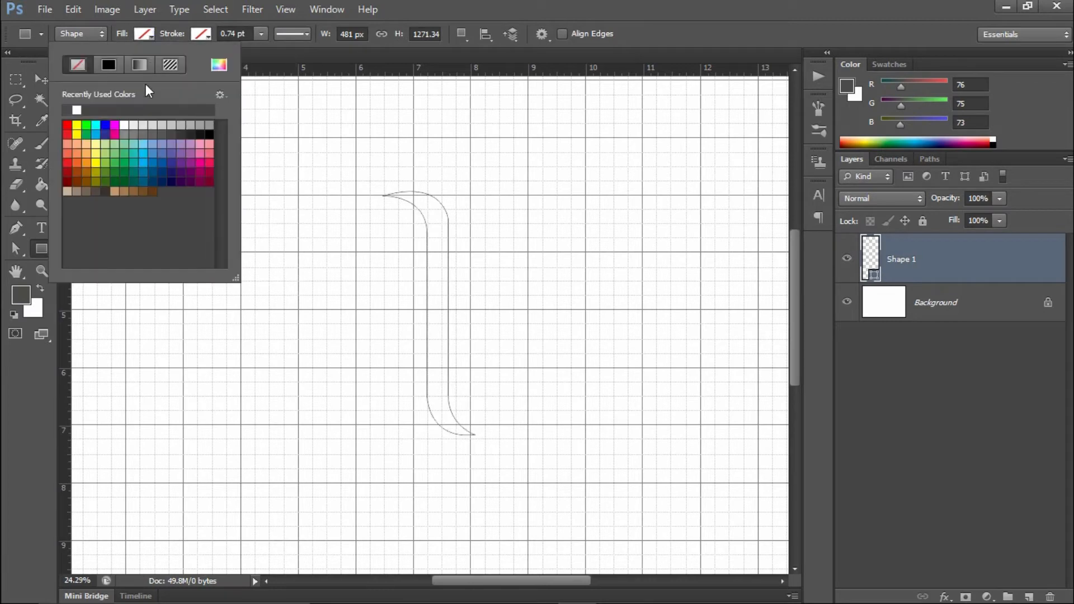
click(108, 65)
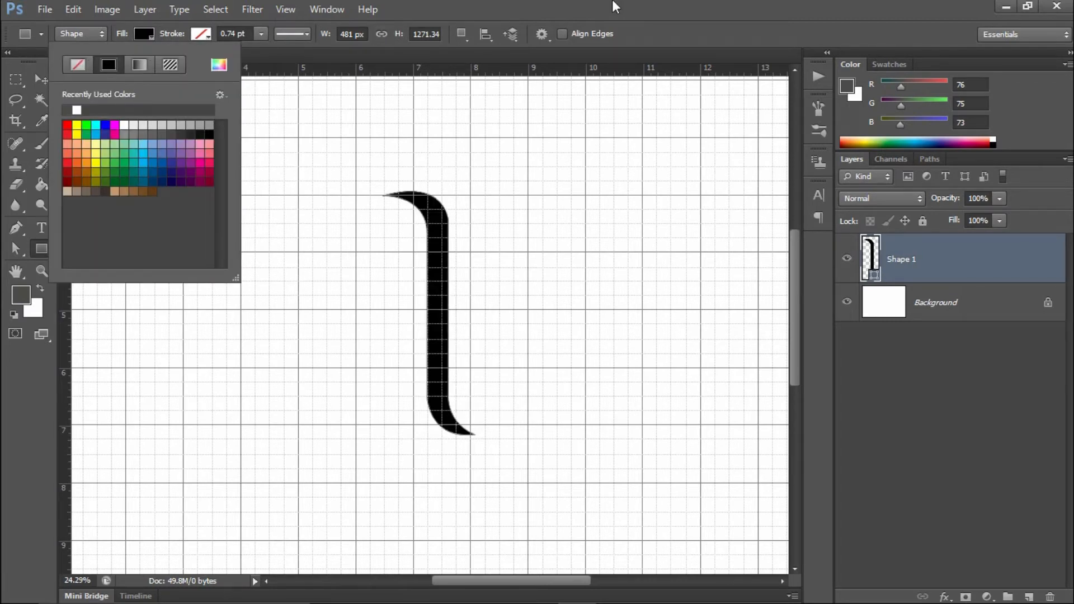
click(503, 217)
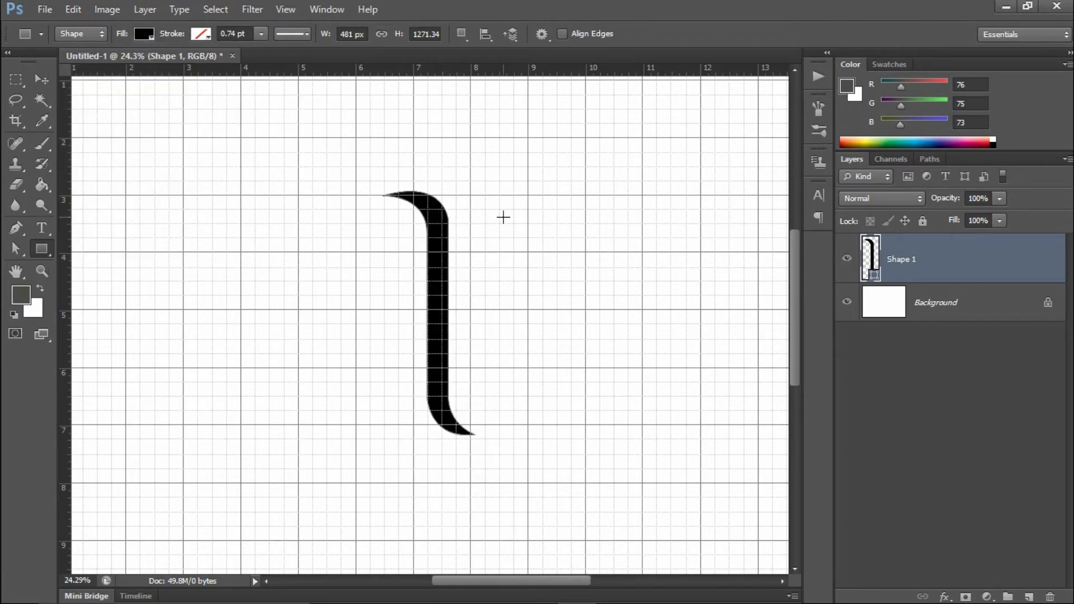
key(ctrl+apostrophe)
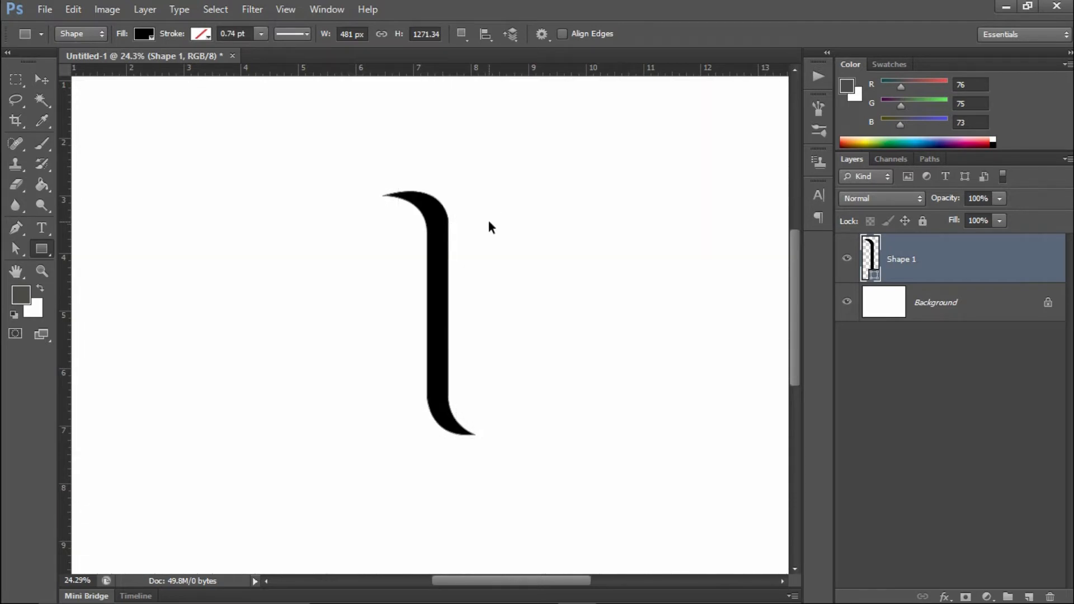
Warp the shape so its upper tip bends down and its lower tip extends outward and up, about 540 by 1223 px overall.
key(ctrl+t)
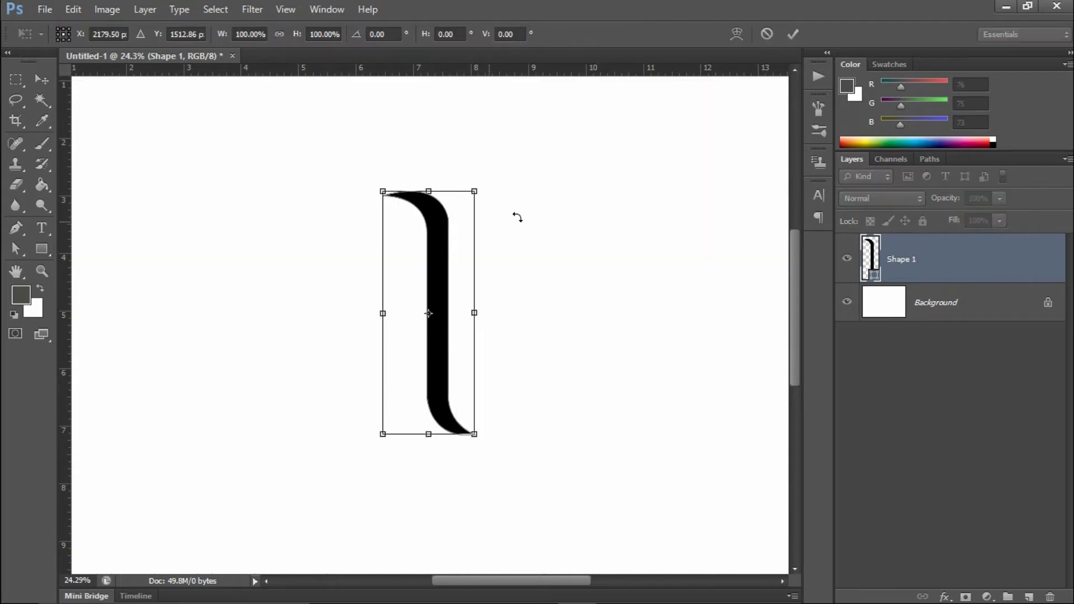
click(740, 32)
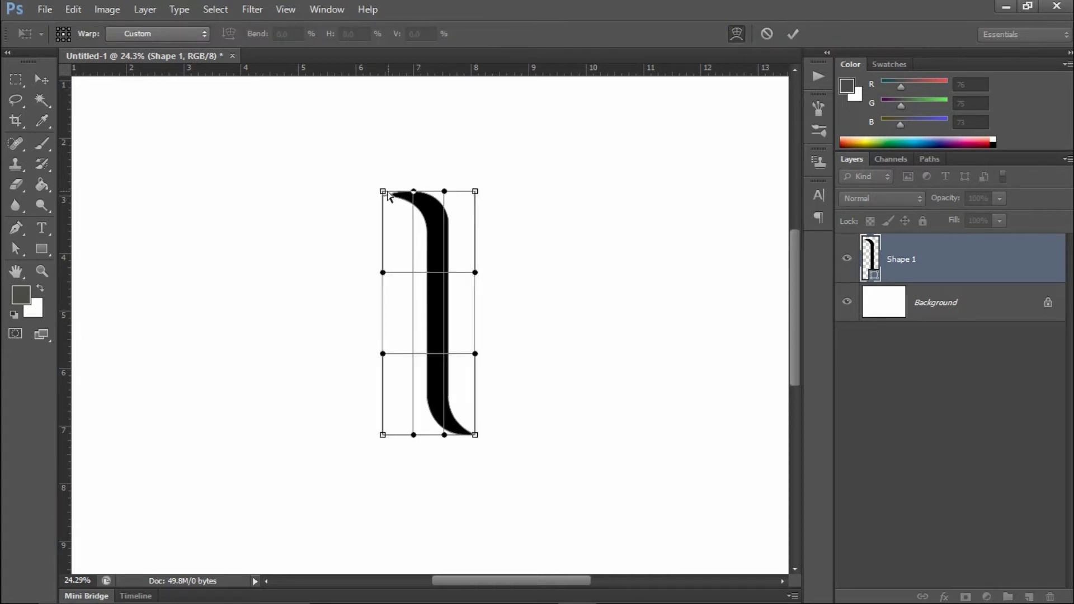
drag(384, 193, 385, 202)
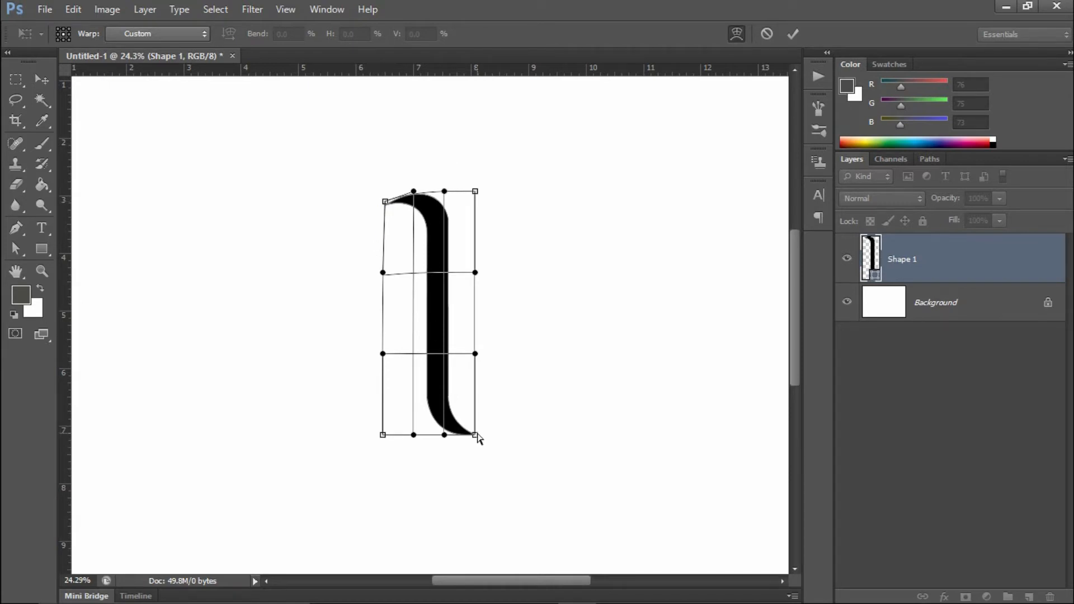
drag(475, 435, 480, 430)
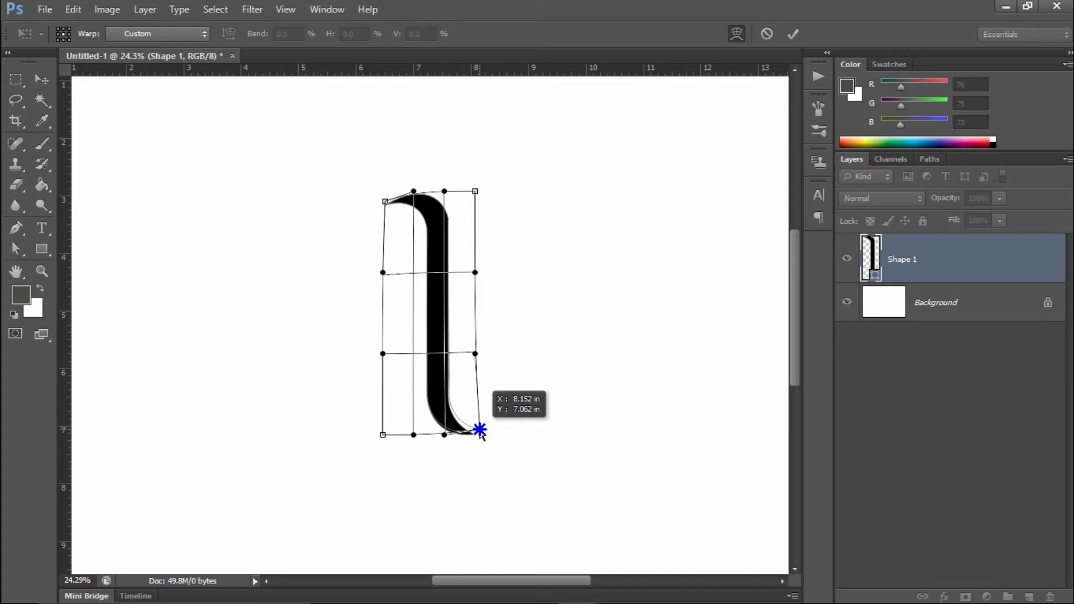
drag(480, 430, 479, 430)
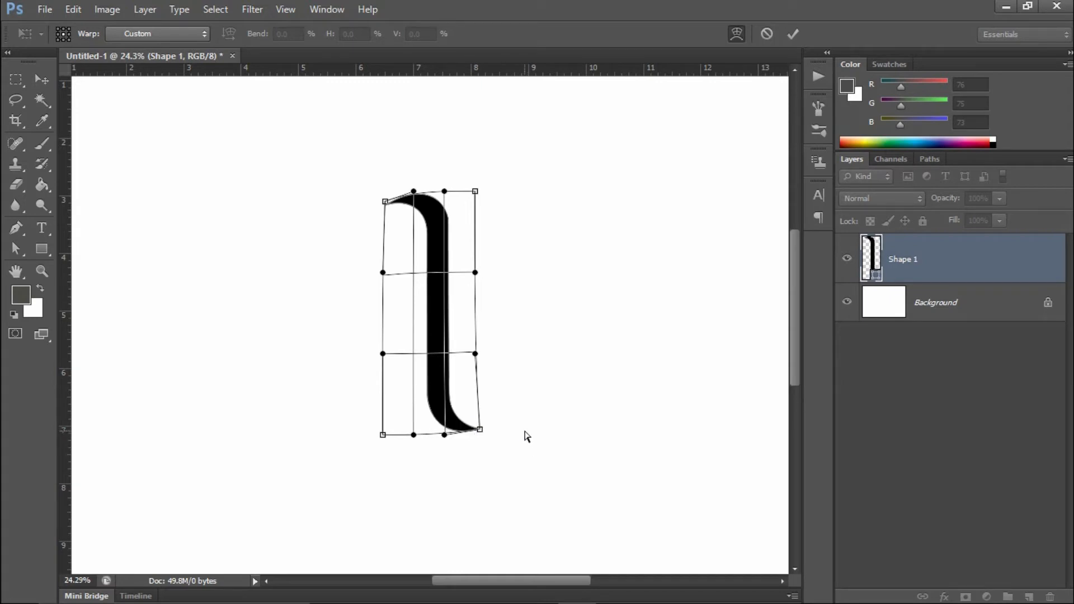
drag(479, 430, 488, 424)
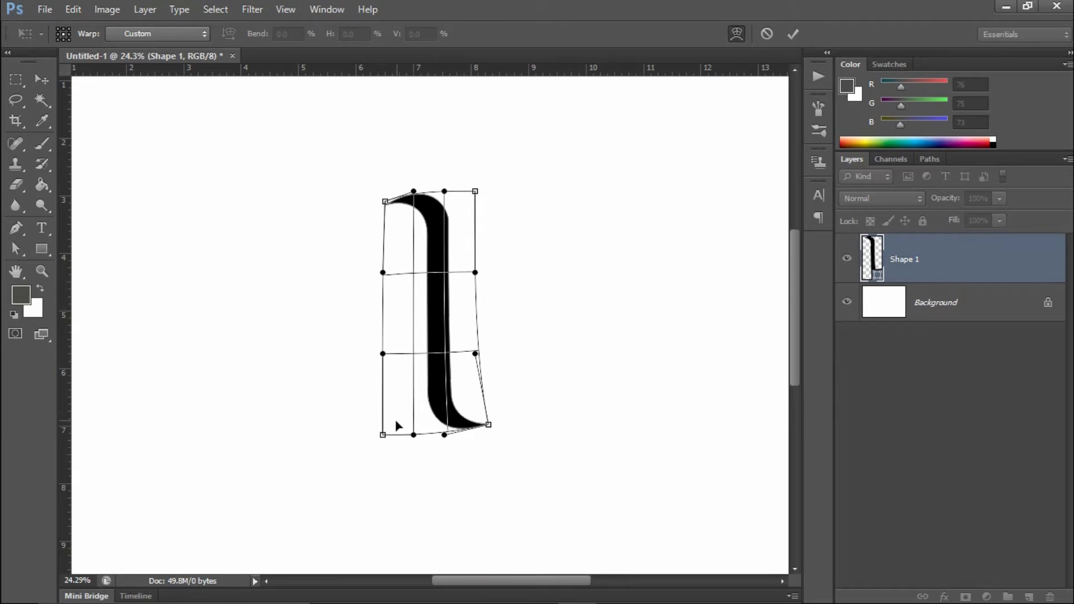
drag(382, 434, 387, 434)
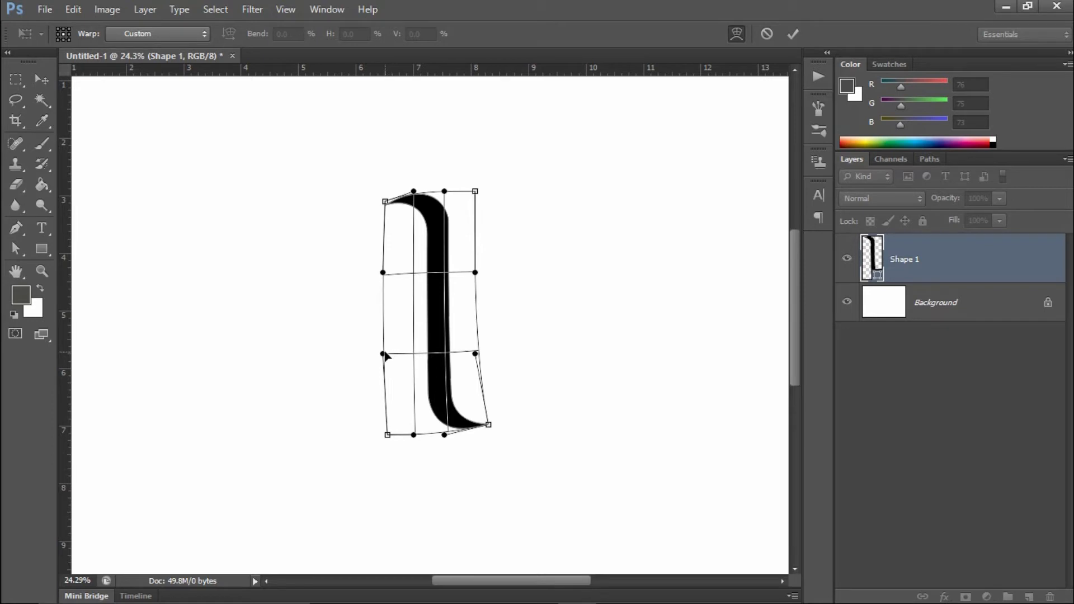
drag(383, 353, 388, 353)
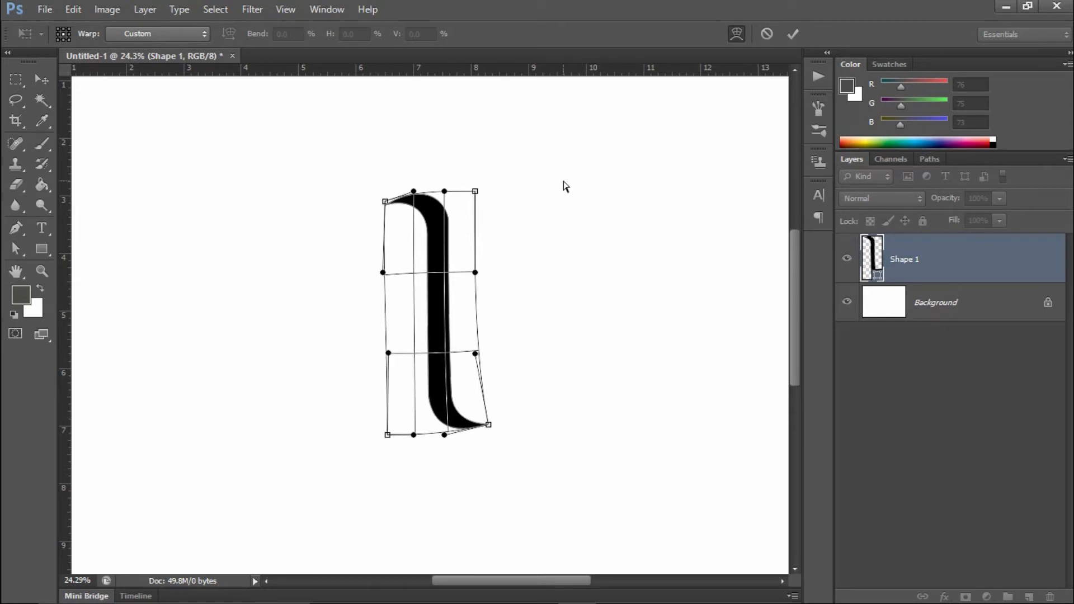
click(793, 34)
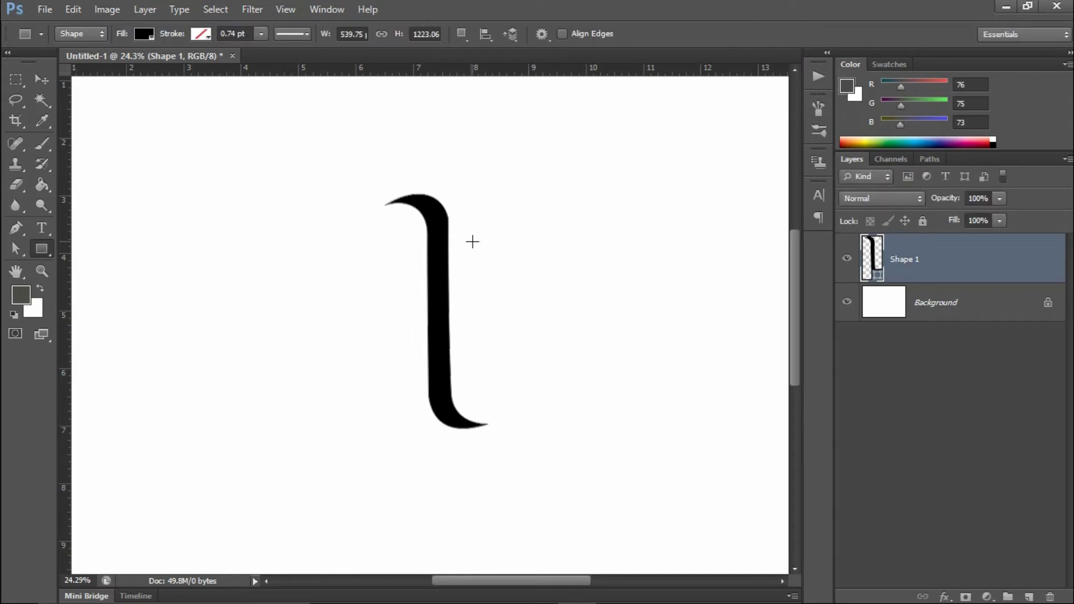
Rotate the shape by -30 degrees with Free Transform.
key(v)
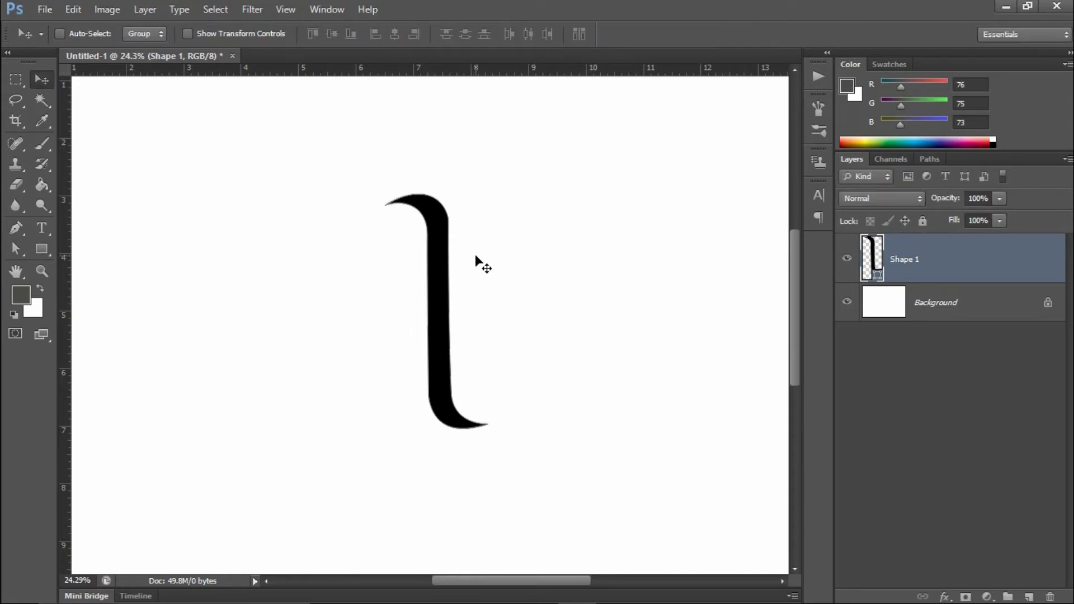
key(ctrl+t)
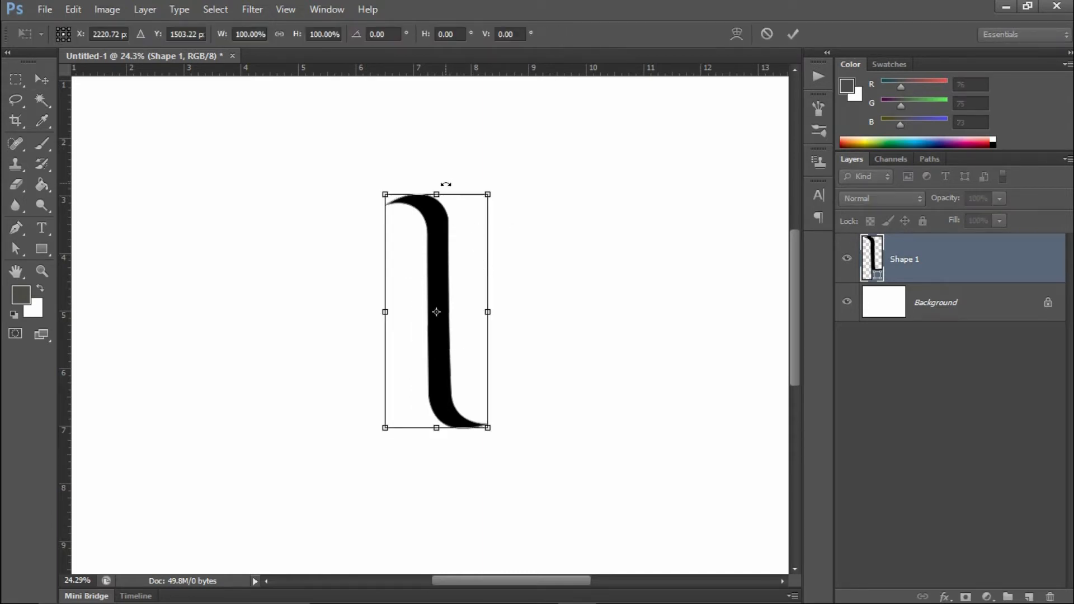
drag(443, 178, 383, 184)
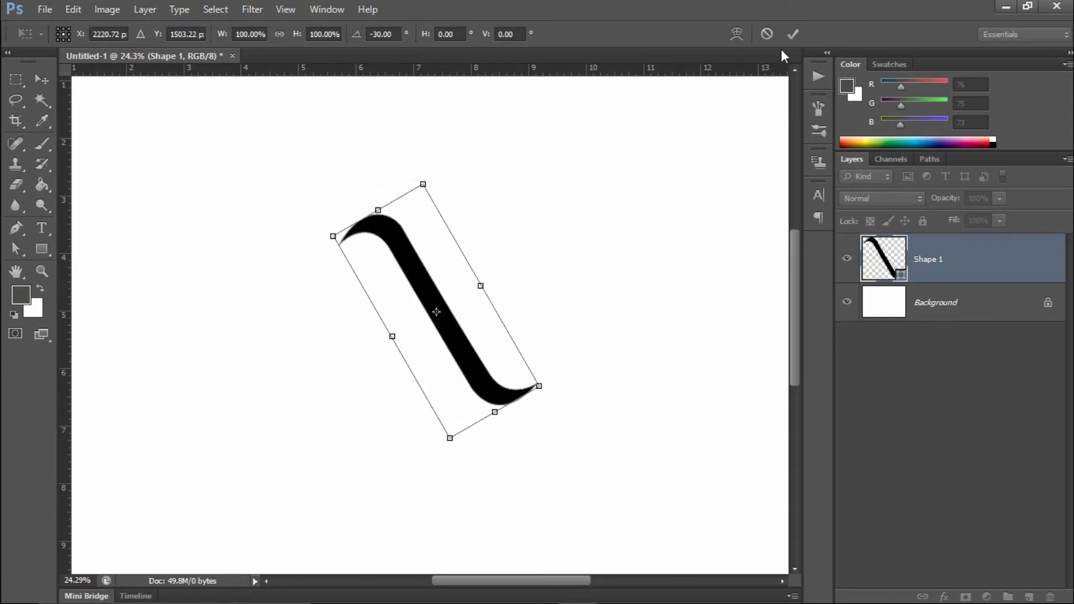
click(793, 33)
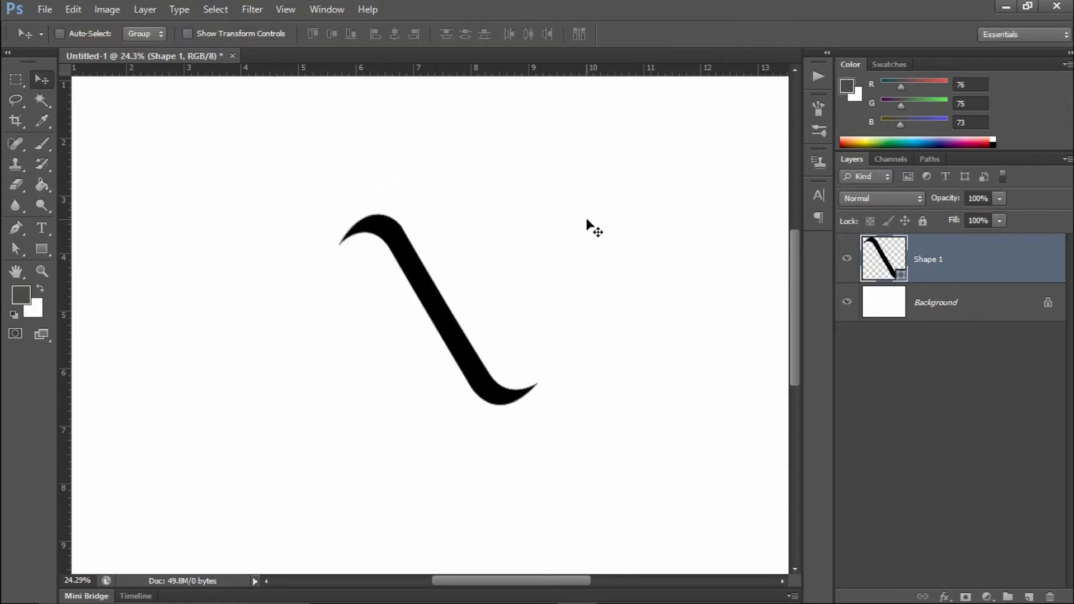
Duplicate the black S-curved stroke and place the copy parallel to the original, slightly below and to its left.
key(ctrl+j)
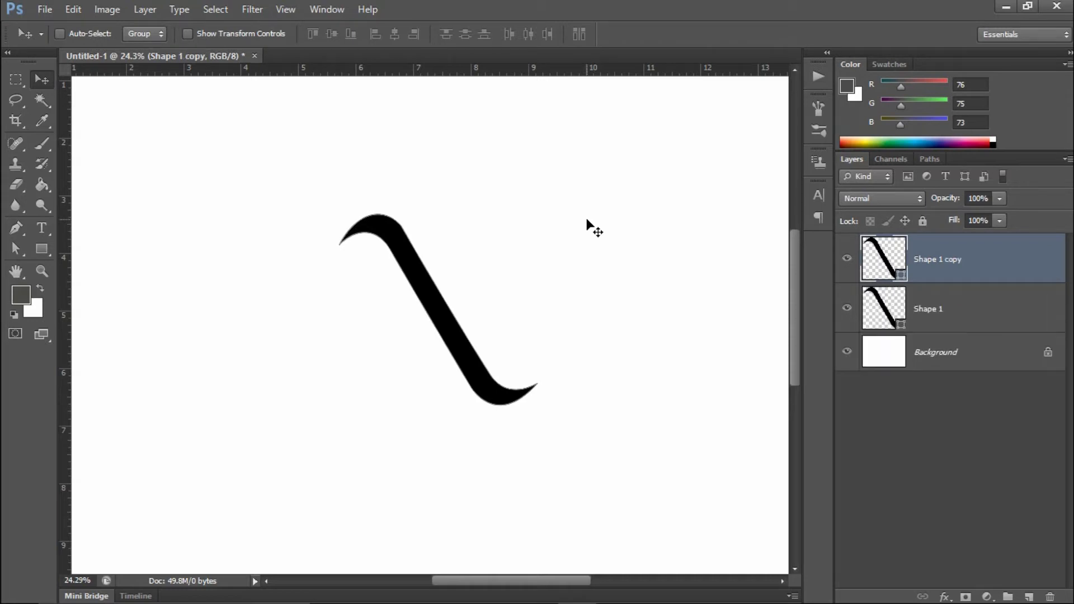
drag(411, 276, 389, 329)
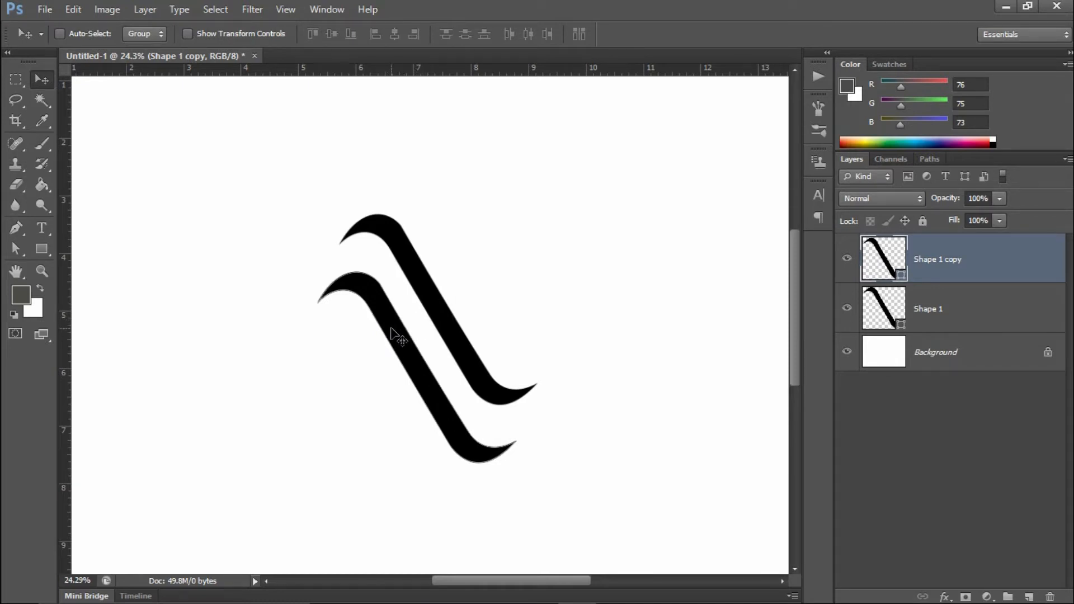
drag(391, 330, 393, 332)
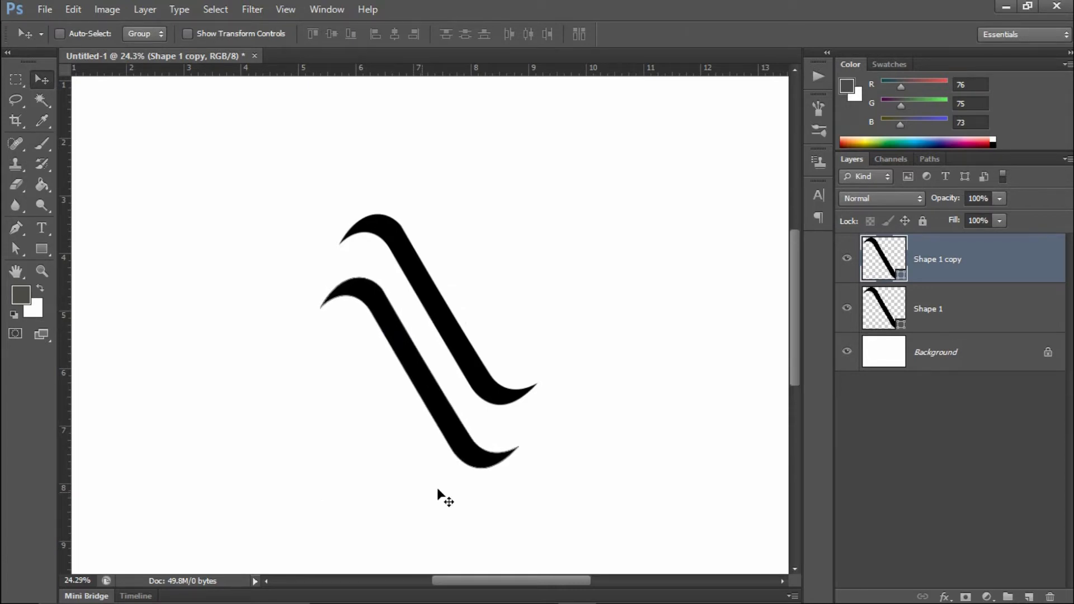
Group the two parallel strokes and duplicate the group.
shift+click(938, 315)
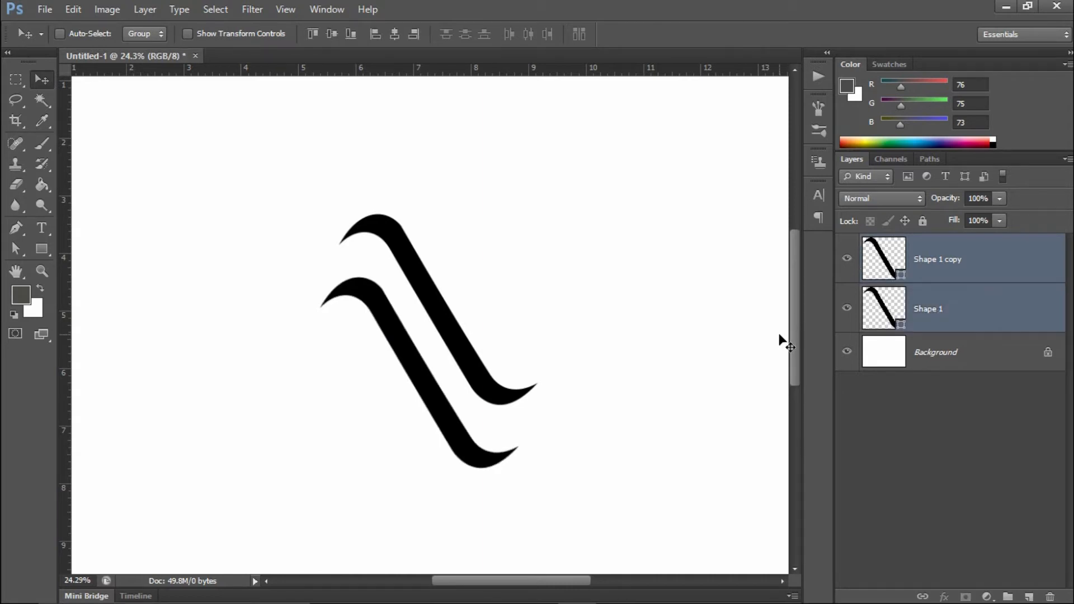
key(ctrl+g)
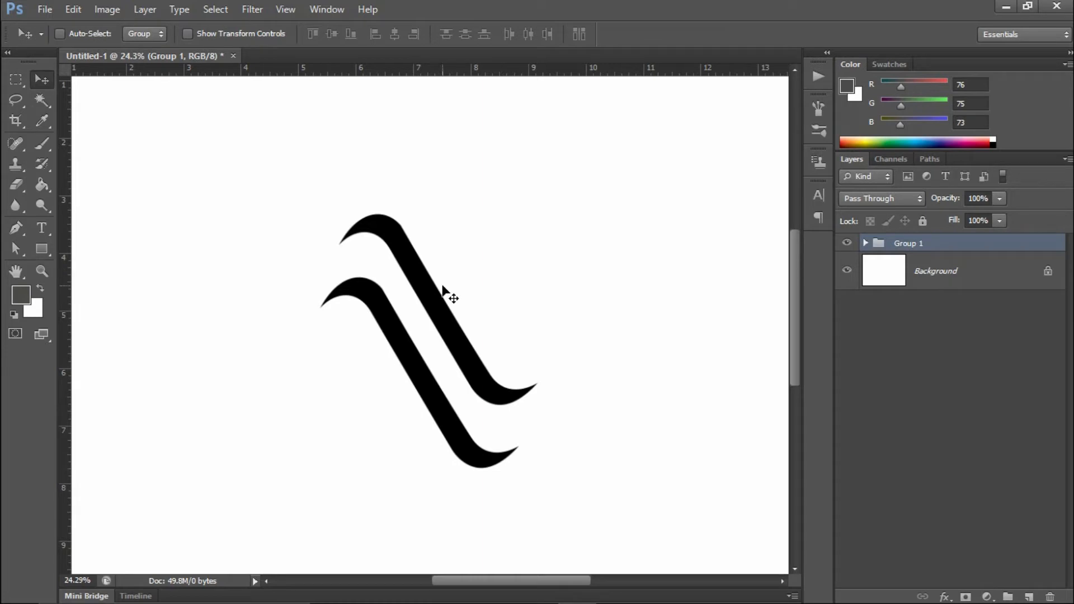
key(ctrl+j)
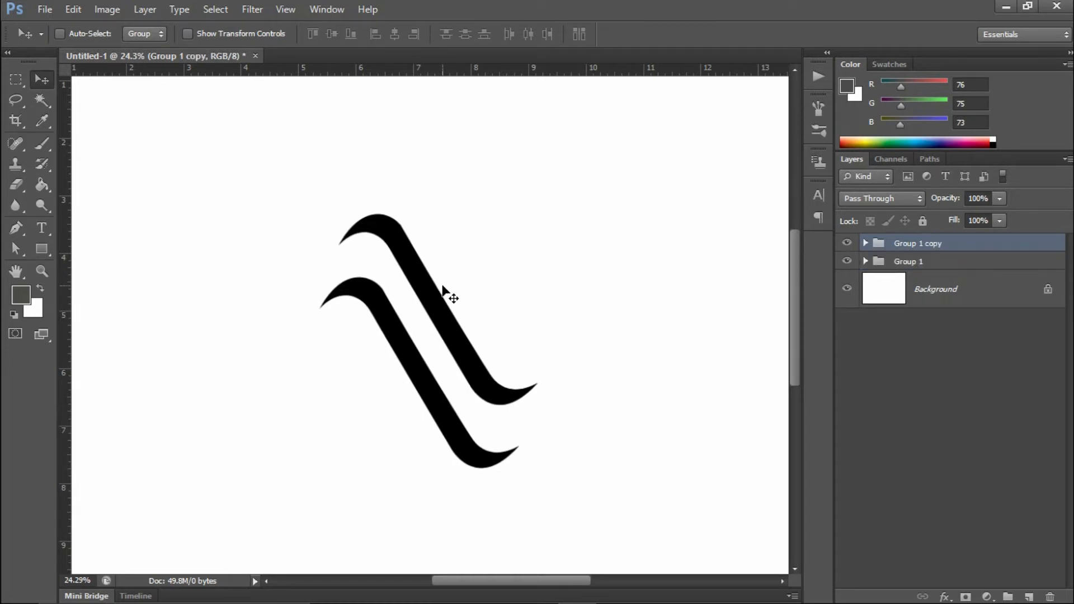
Flip the duplicated group horizontally and move it left so its upper ends overlap those of the original strokes.
key(ctrl+t)
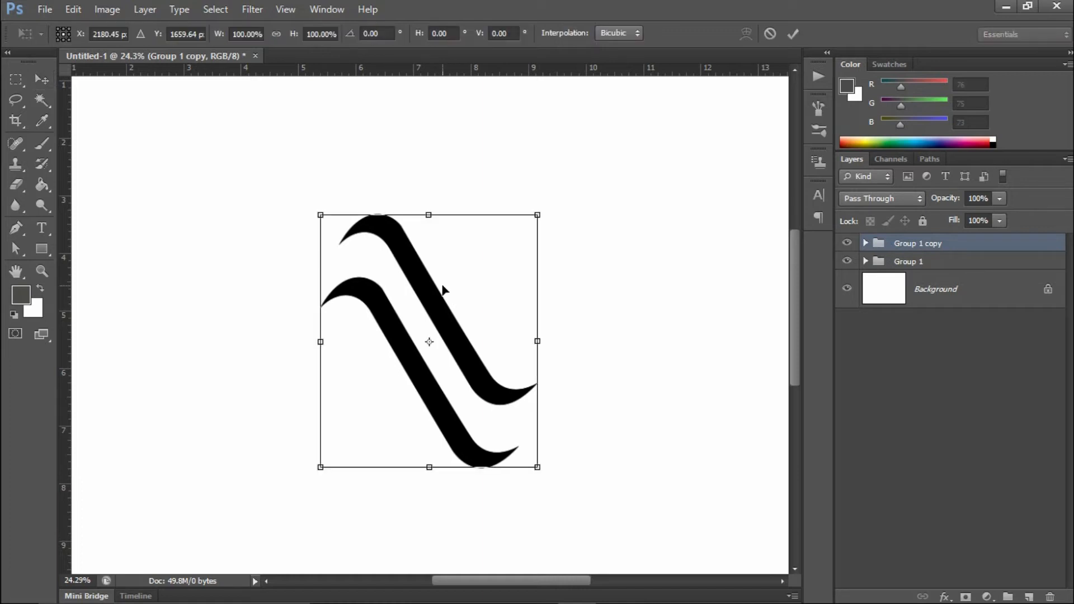
right_click(443, 287)
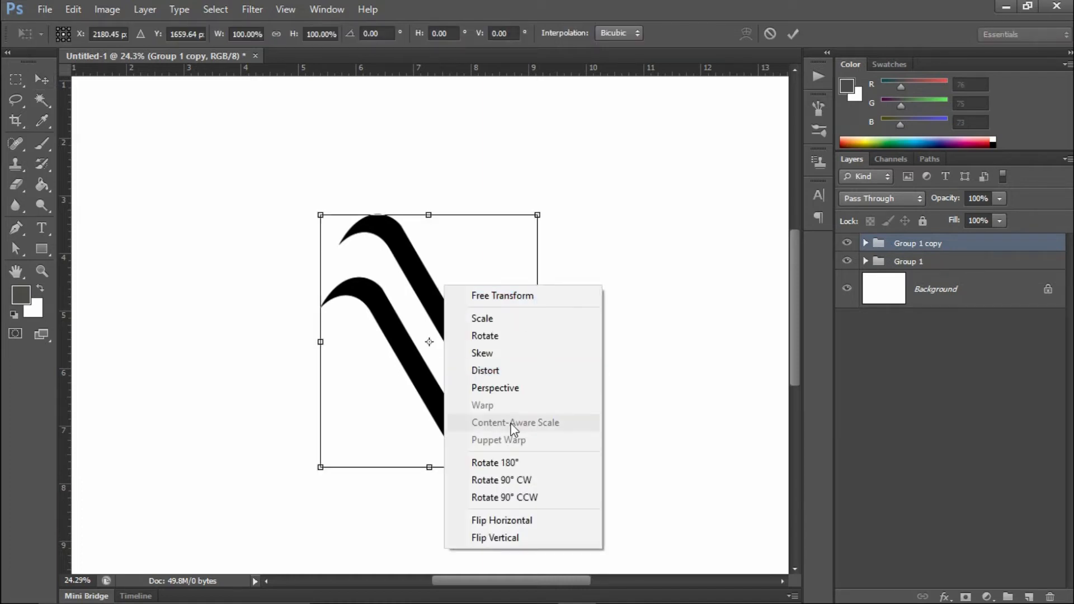
click(493, 519)
drag(486, 311, 374, 307)
Fine-tune the flipped group's position so the upper curves merge into a symmetrical rounded peak, and apply the transform.
drag(358, 251, 452, 322)
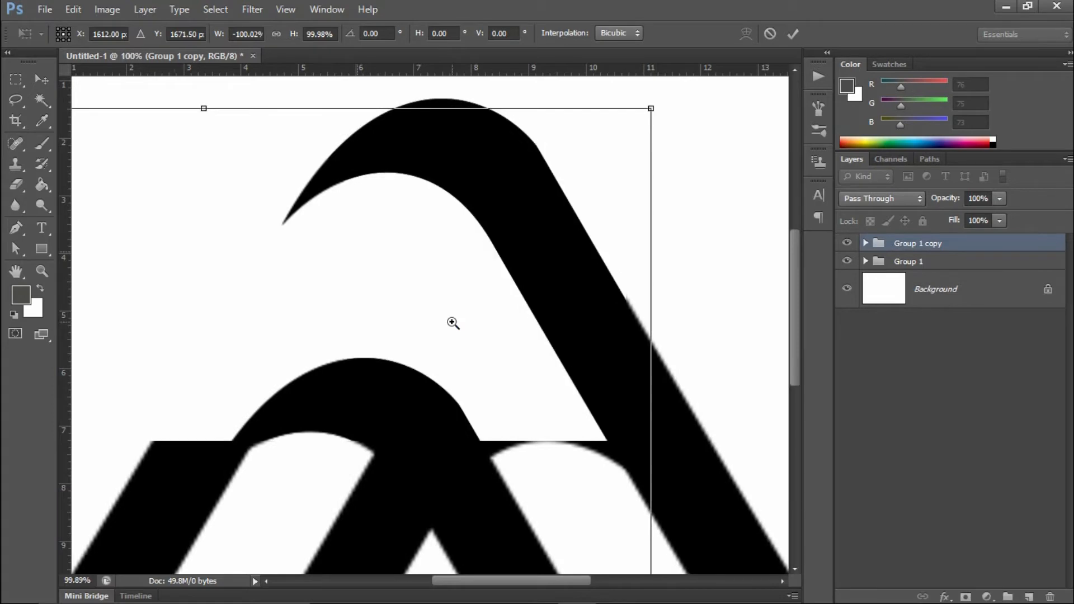
drag(429, 301, 468, 361)
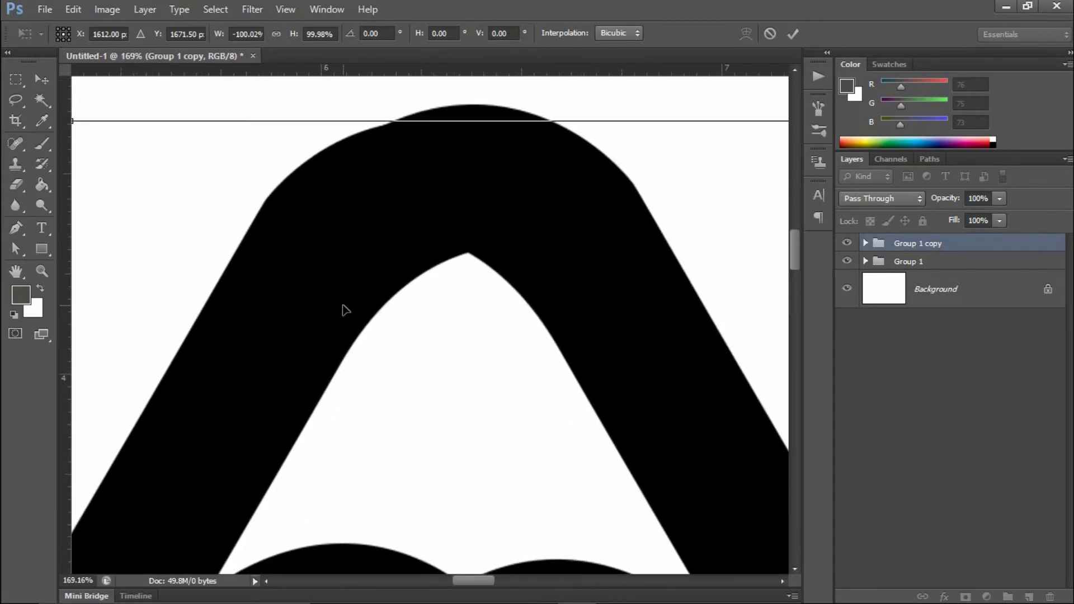
mouse_move(322, 309)
mouse_down()
mouse_move(341, 335)
mouse_move(324, 311)
mouse_move(345, 302)
mouse_move(318, 307)
mouse_move(319, 297)
mouse_move(305, 315)
mouse_up()
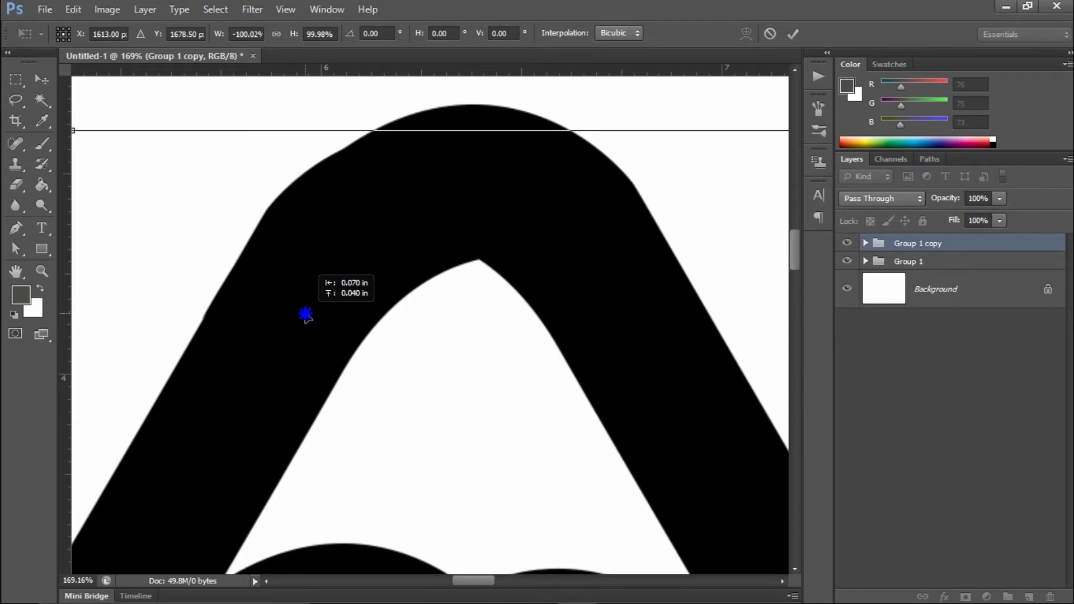
drag(305, 316, 301, 315)
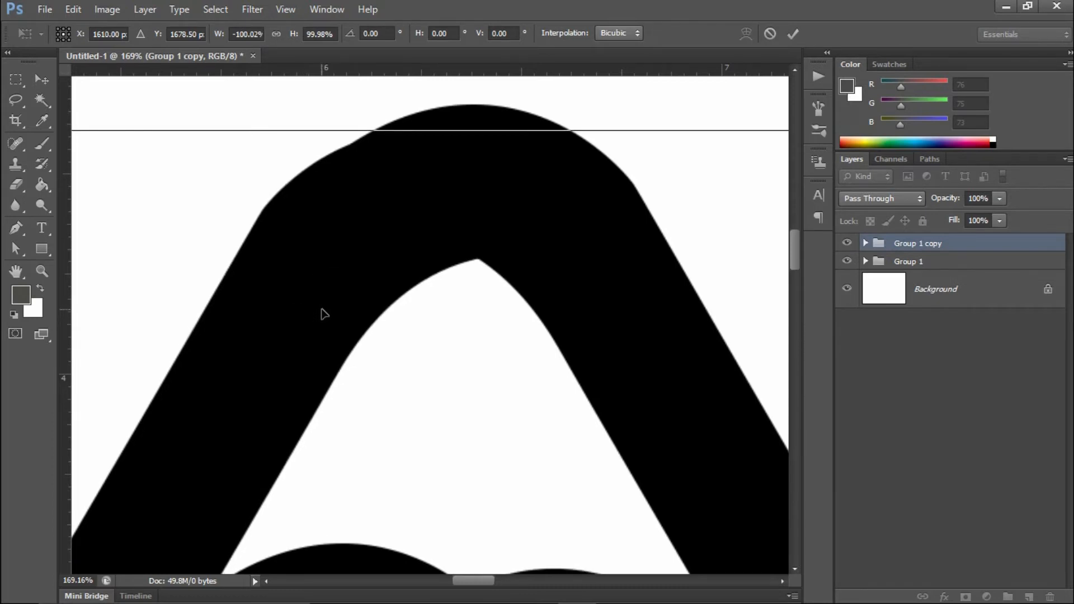
drag(322, 300, 336, 273)
click(793, 34)
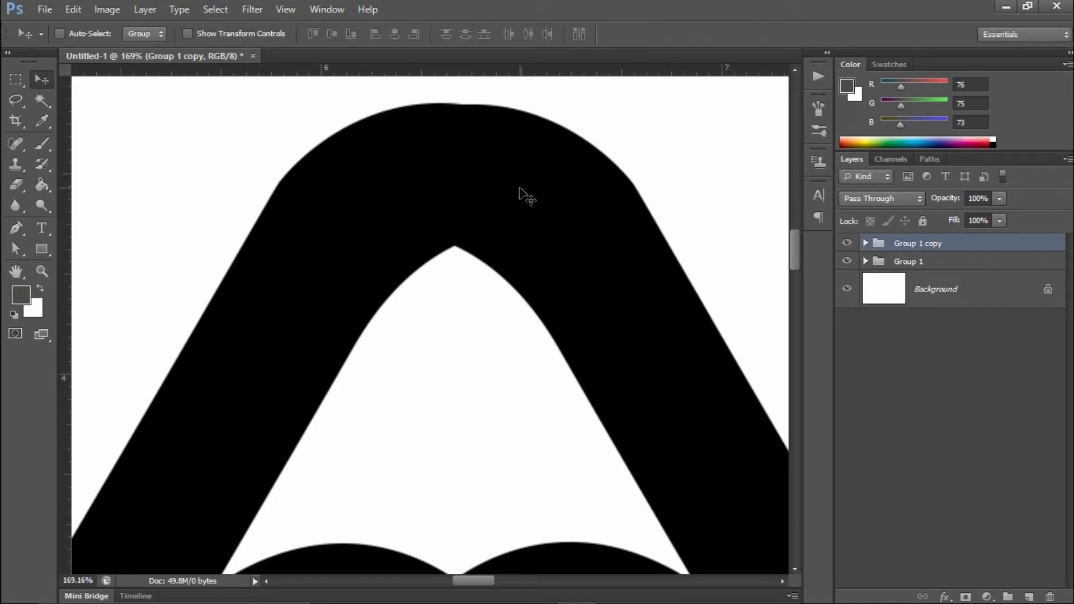
key(ctrl+minus)
key(ctrl+minus)
key(ctrl+minus)
key(ctrl+minus)
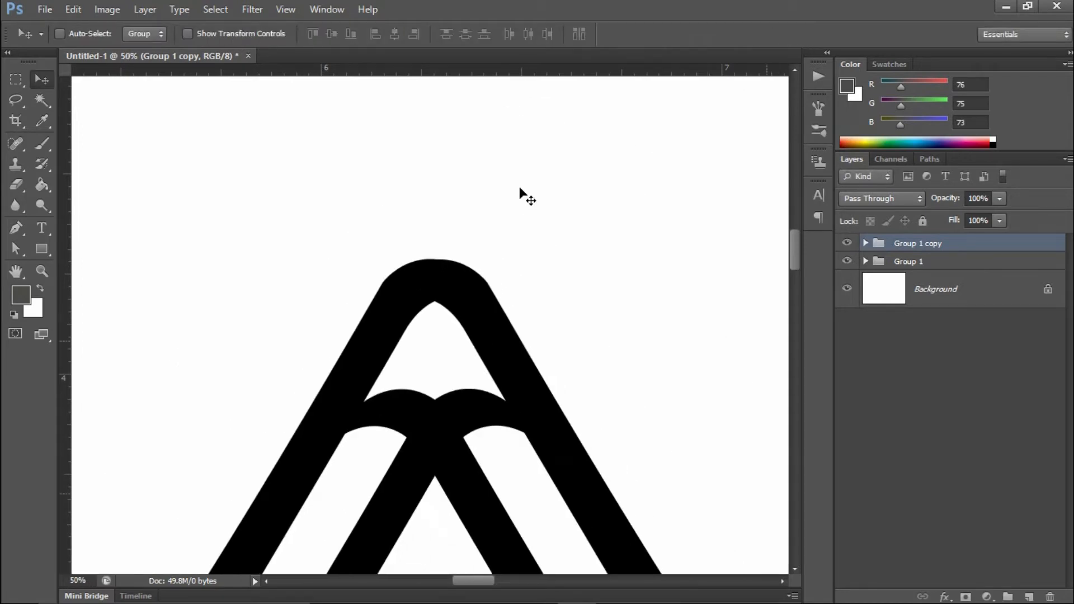
key(ctrl+minus)
key(ctrl+minus)
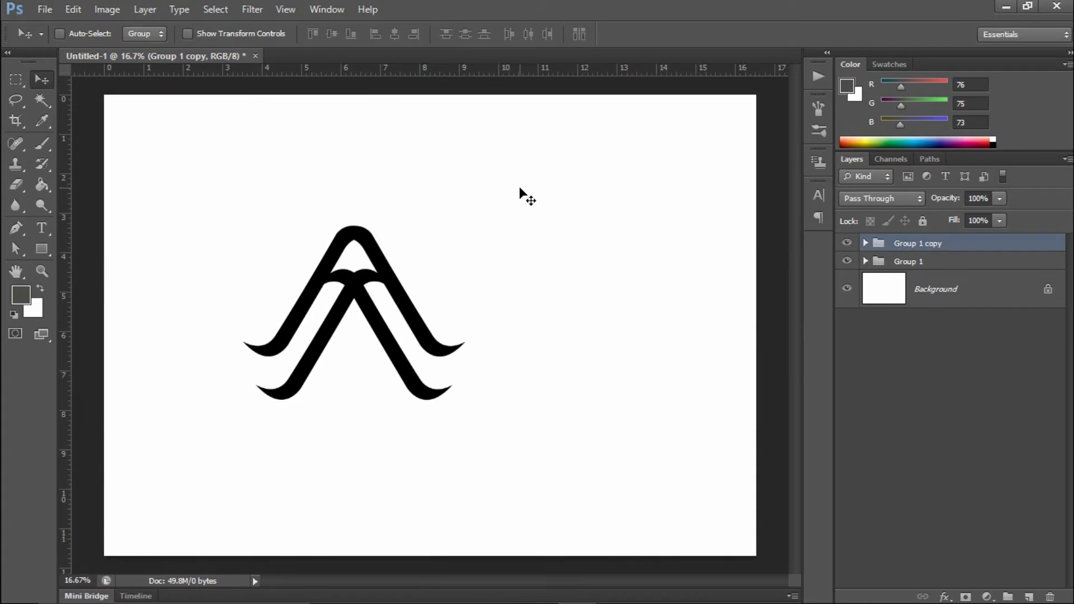
Check which strokes each group holds and duplicate Group 1, the original pair of strokes.
shift+click(953, 262)
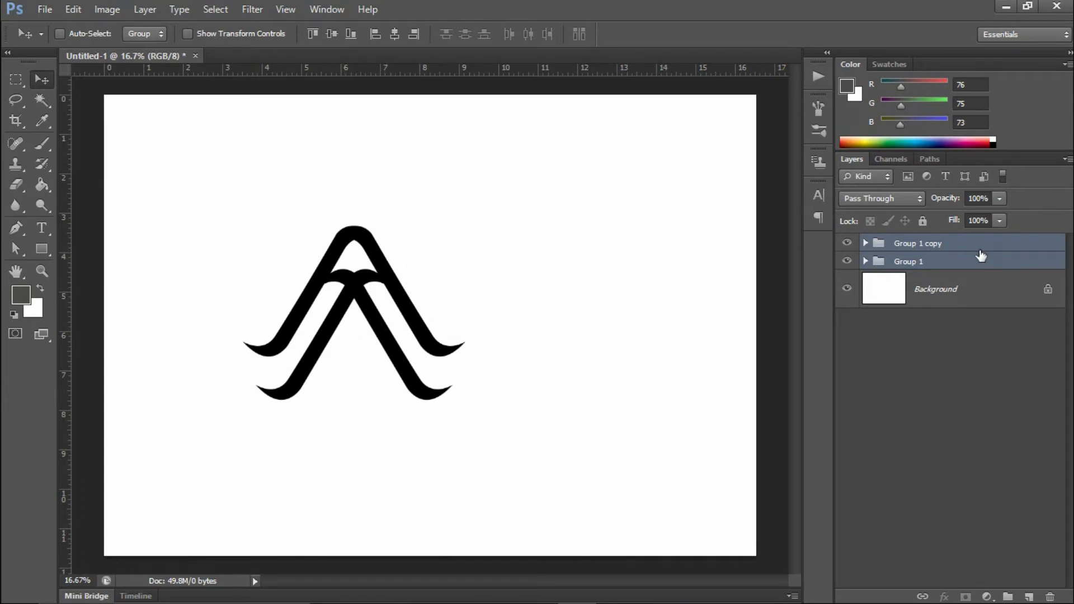
click(878, 248)
click(847, 244)
click(848, 244)
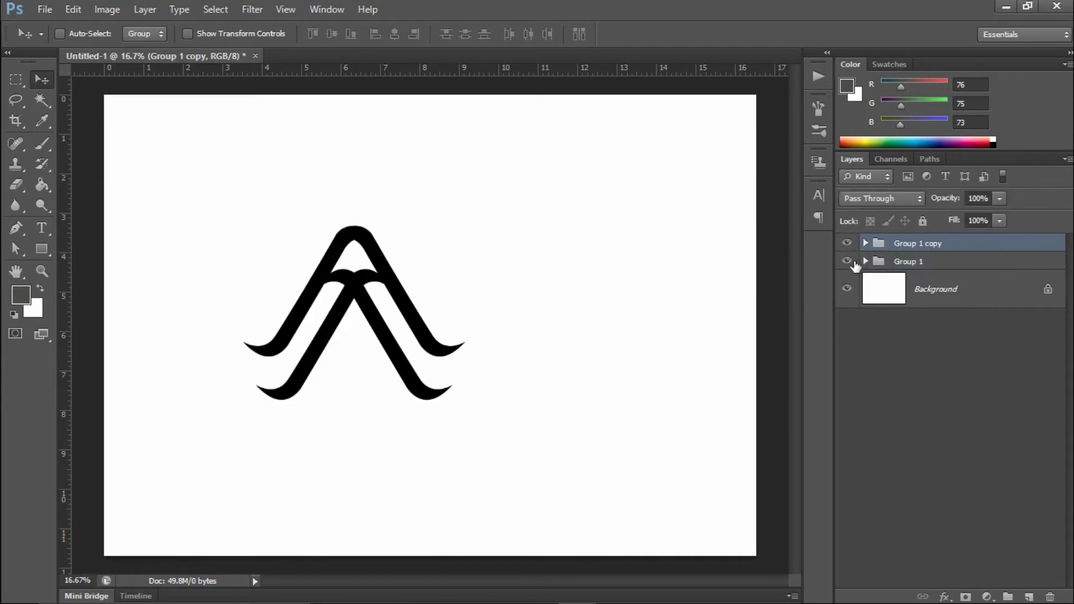
click(847, 261)
click(929, 261)
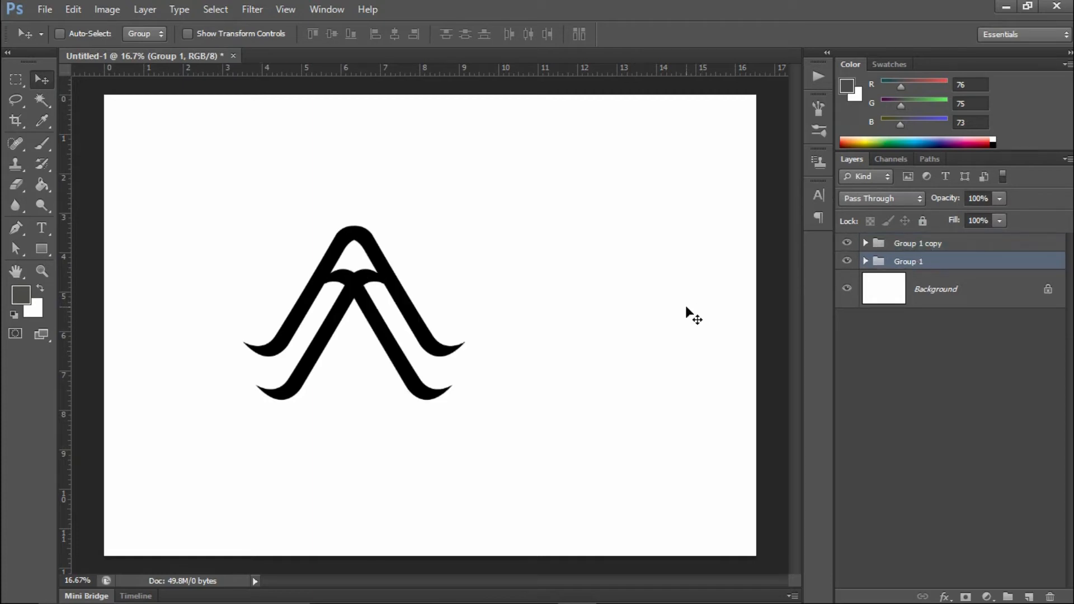
key(ctrl+j)
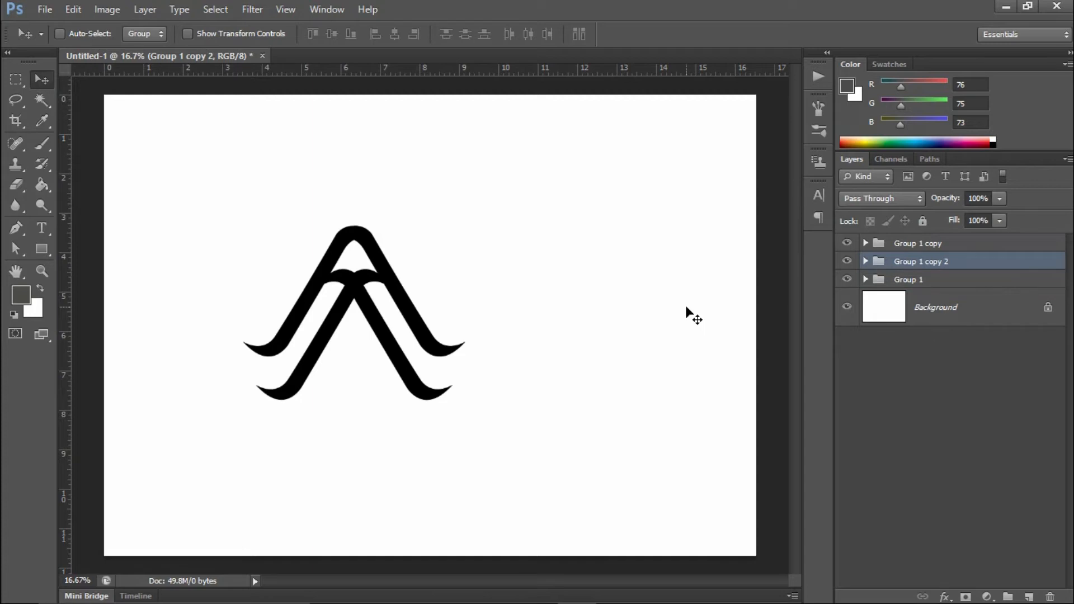
Flip the new group copy horizontally and move it right so its lower ends cross the original pair's lower ends.
key(ctrl+t)
right_click(418, 314)
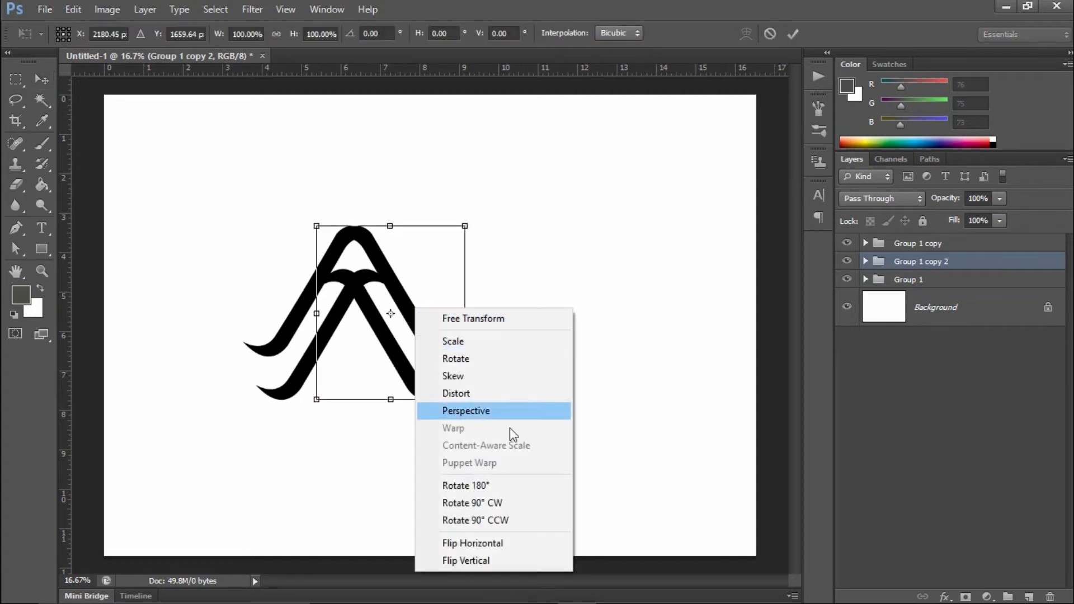
click(469, 542)
drag(422, 300, 495, 277)
Align the flipped copy at X 2756 px, Y 1500.5 px so its outer stroke covers the original's hooked tip, and apply the transform.
drag(468, 359, 546, 441)
drag(451, 314, 497, 362)
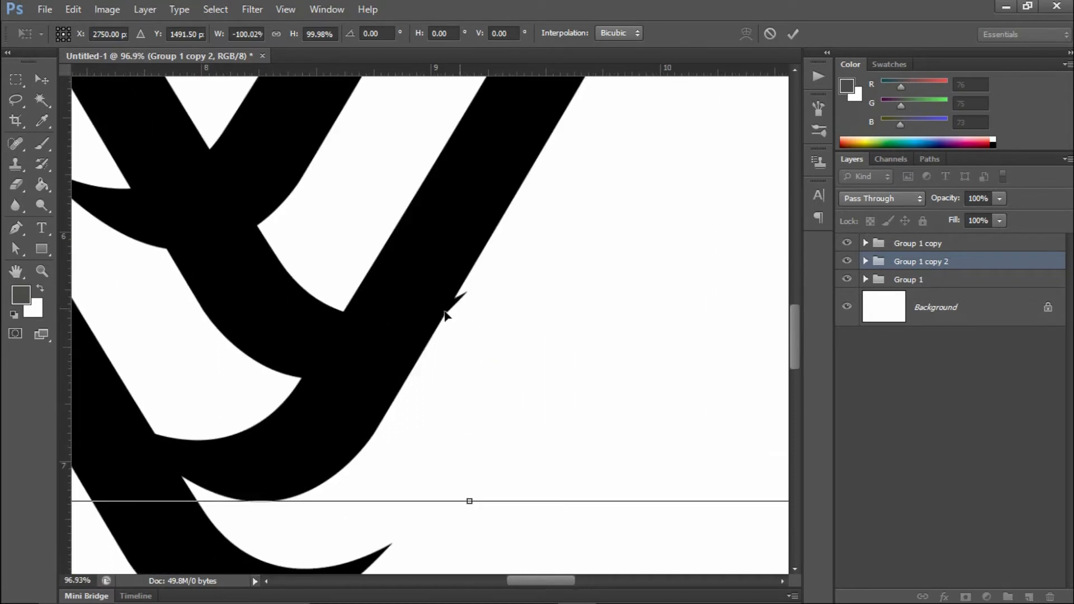
drag(402, 314, 518, 381)
drag(448, 288, 460, 290)
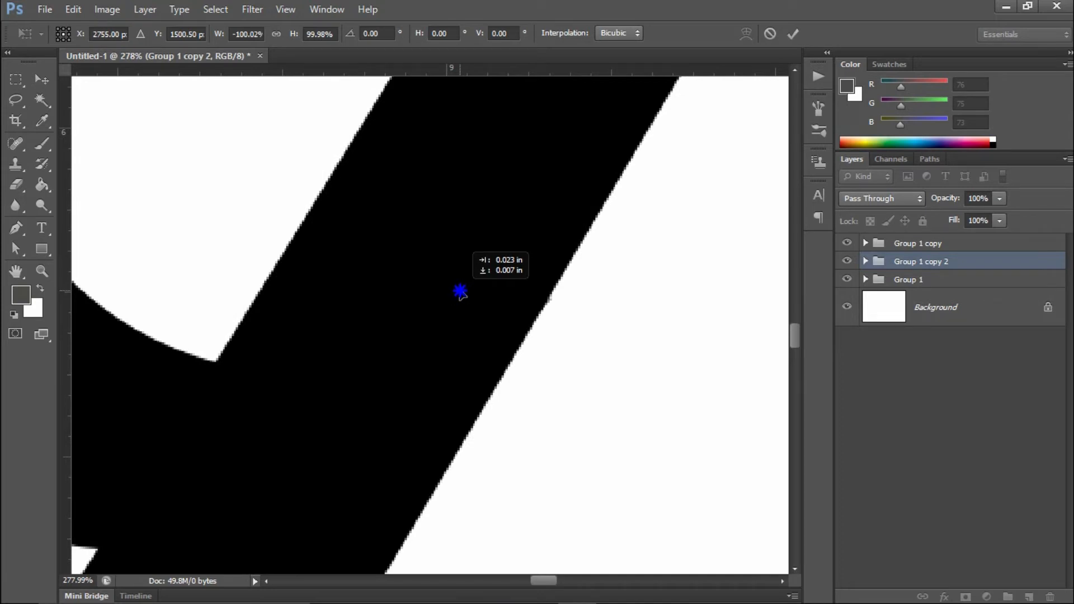
drag(460, 291, 460, 292)
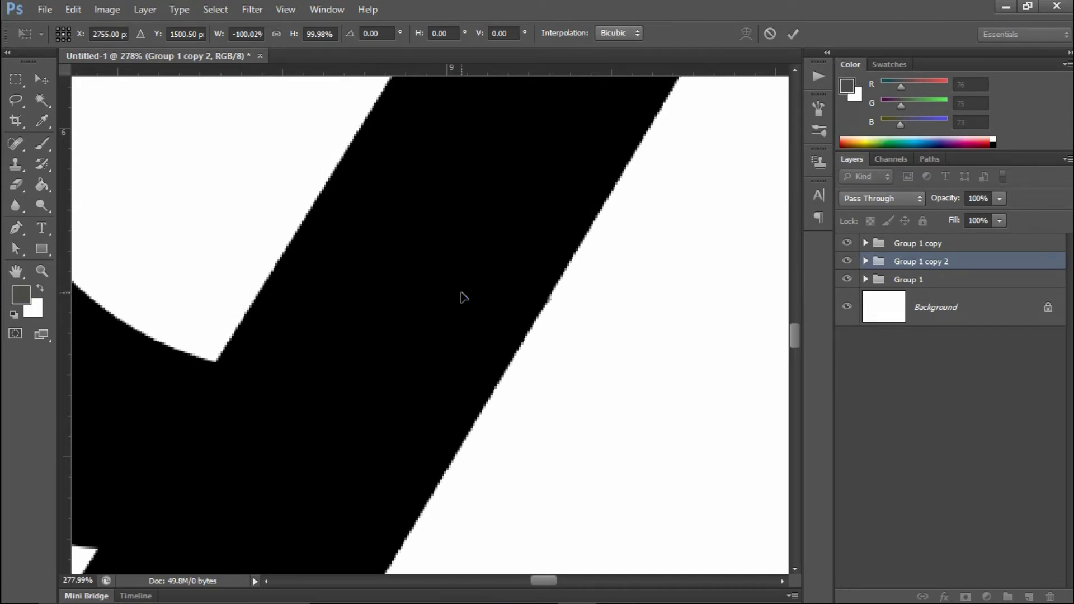
key(Right)
scroll(460, 296, down, 6)
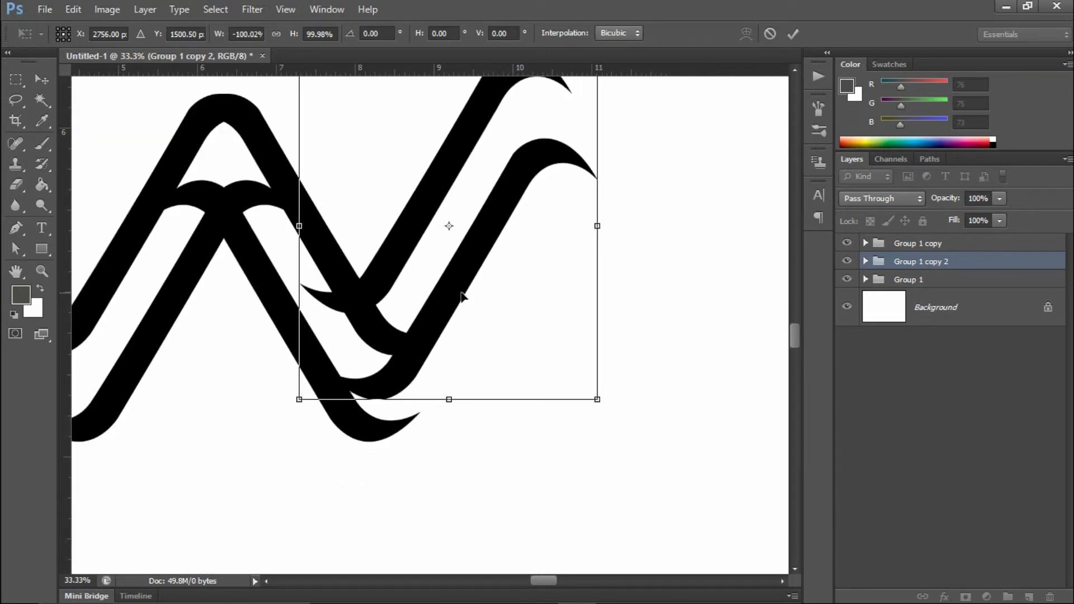
scroll(461, 294, down, 2)
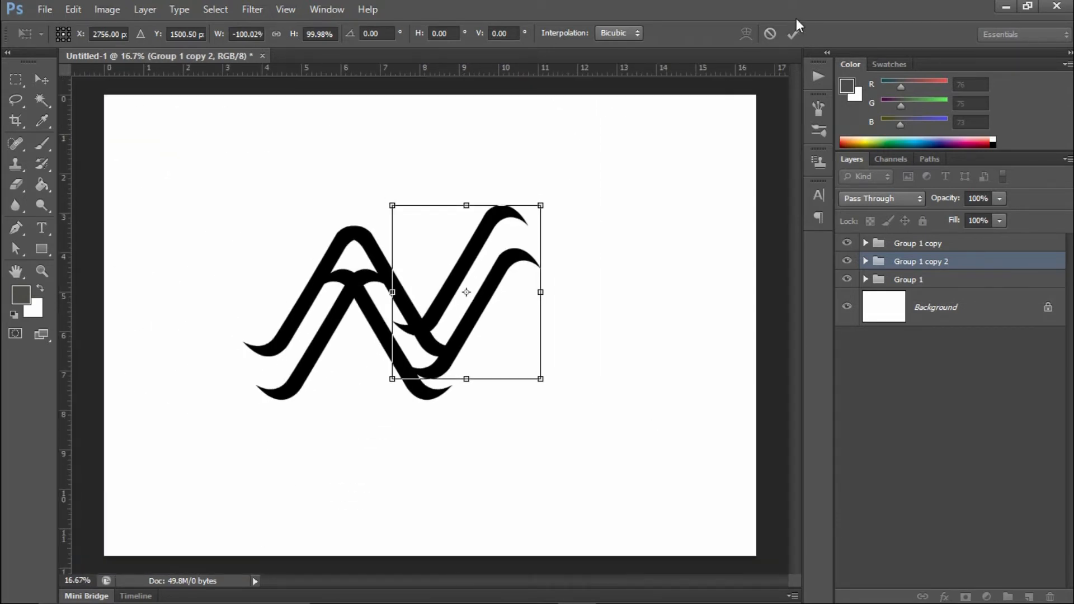
click(792, 34)
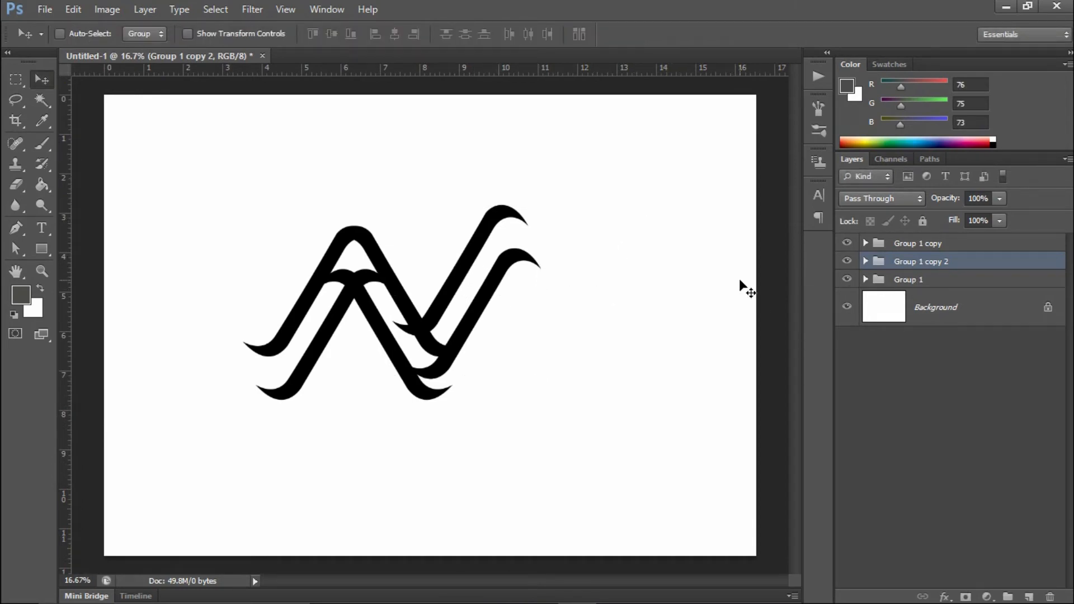
Duplicate the right-hand stroke group, move the copy to the left side of the design and flip it horizontally.
key(ctrl+j)
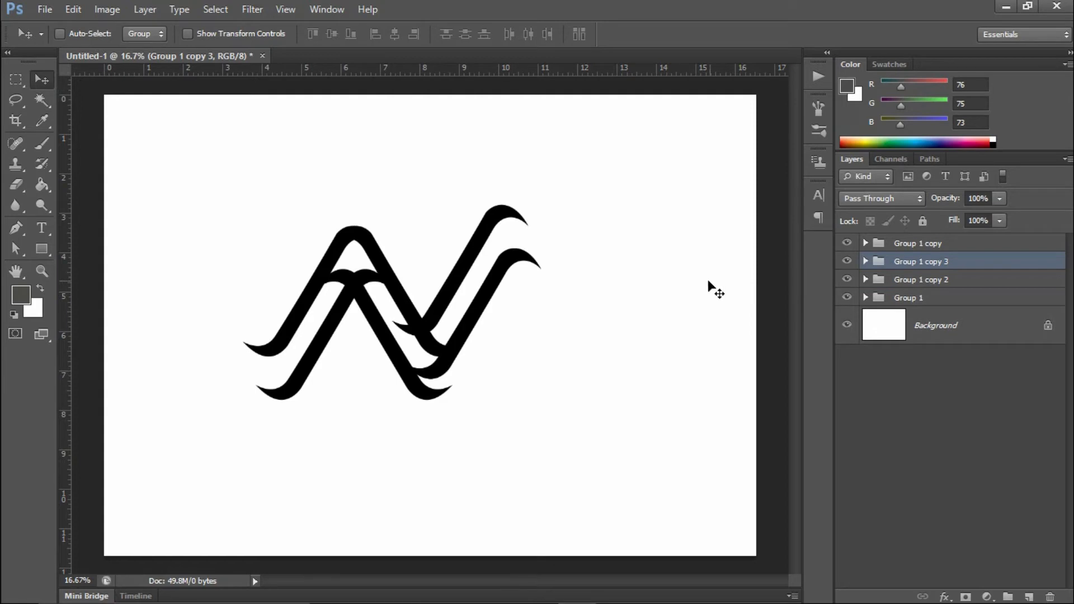
drag(481, 269, 300, 261)
key(ctrl+t)
right_click(300, 260)
click(378, 496)
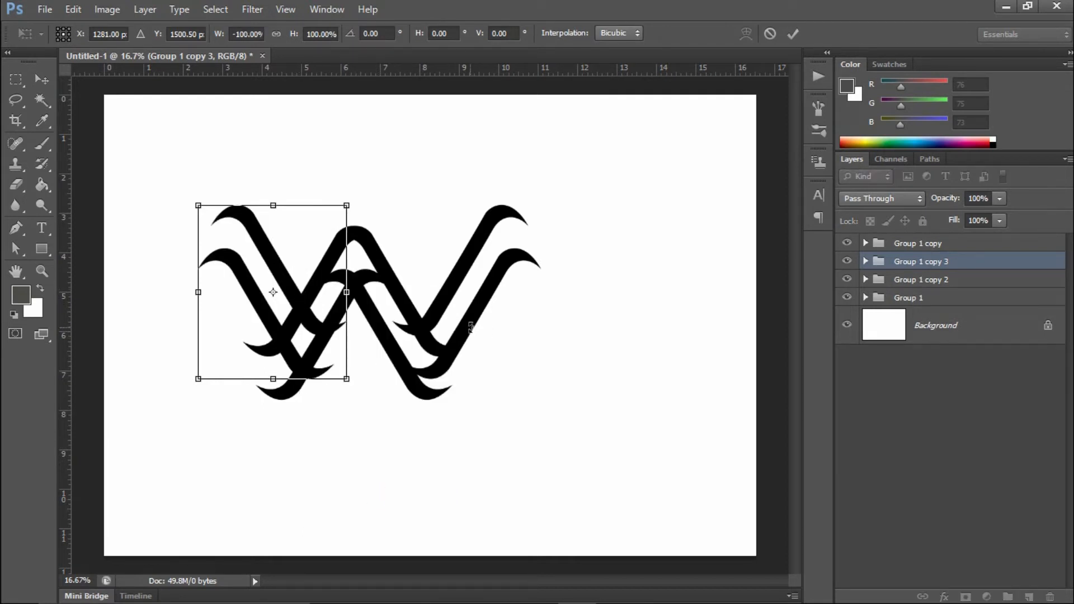
click(792, 34)
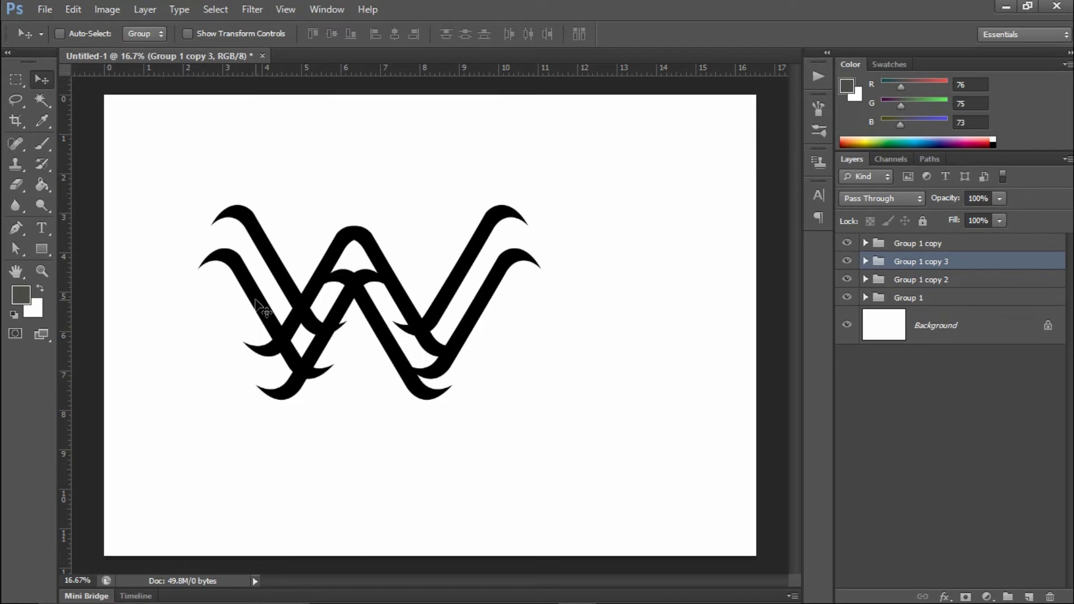
Move the left-hand group further left until its outer stroke covers the hooked tip, completing a symmetrical W.
drag(256, 300, 227, 309)
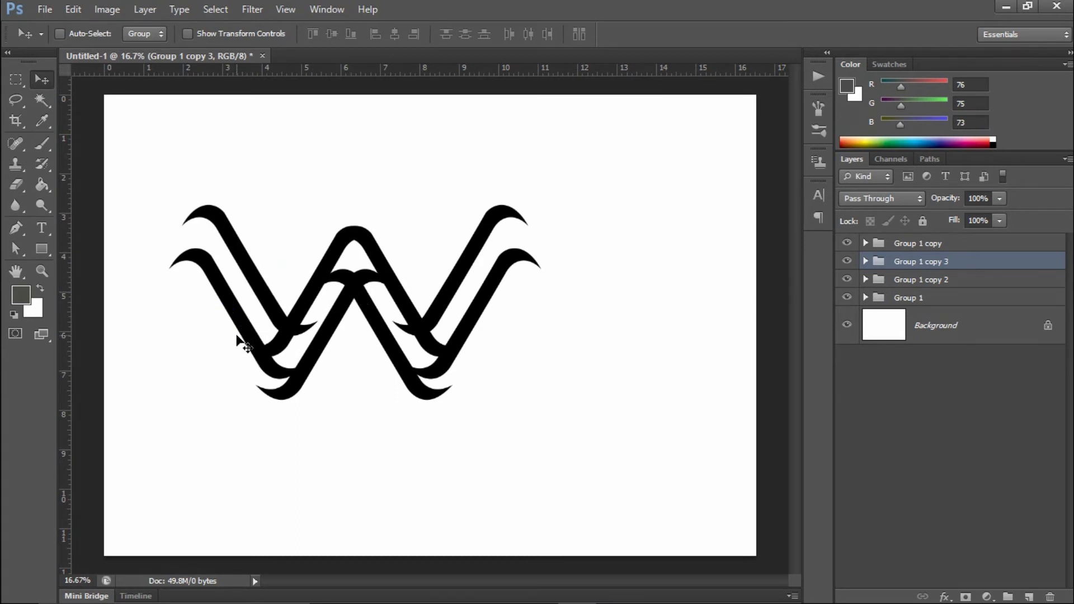
mouse_move(251, 324)
mouse_down()
mouse_move(366, 408)
mouse_move(273, 410)
mouse_move(242, 338)
mouse_move(348, 270)
mouse_move(380, 352)
mouse_move(400, 369)
mouse_up()
drag(293, 305, 268, 309)
key(Left)
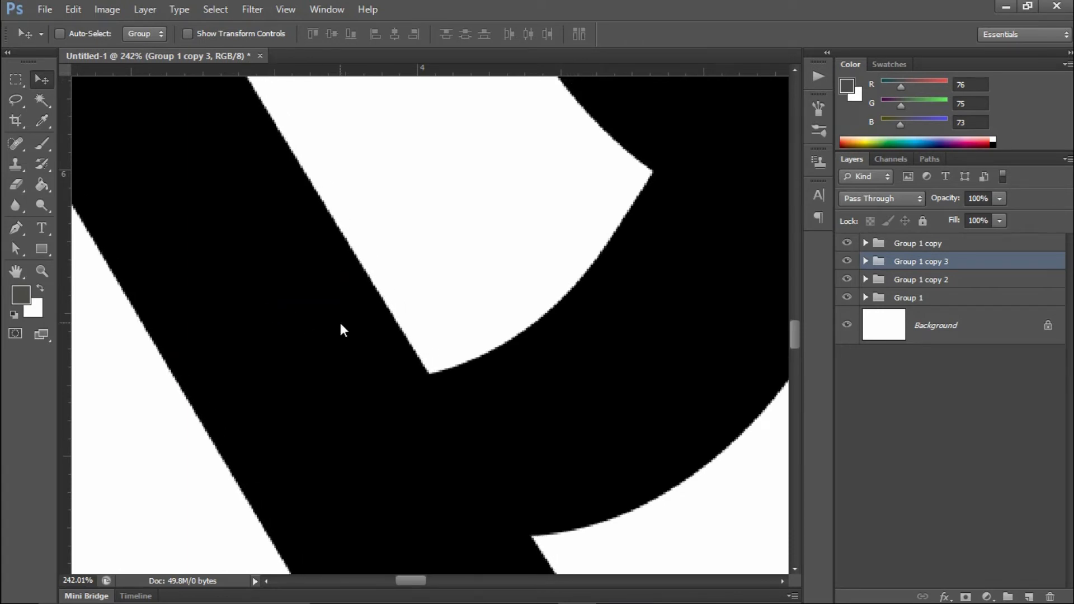
key(ctrl+0)
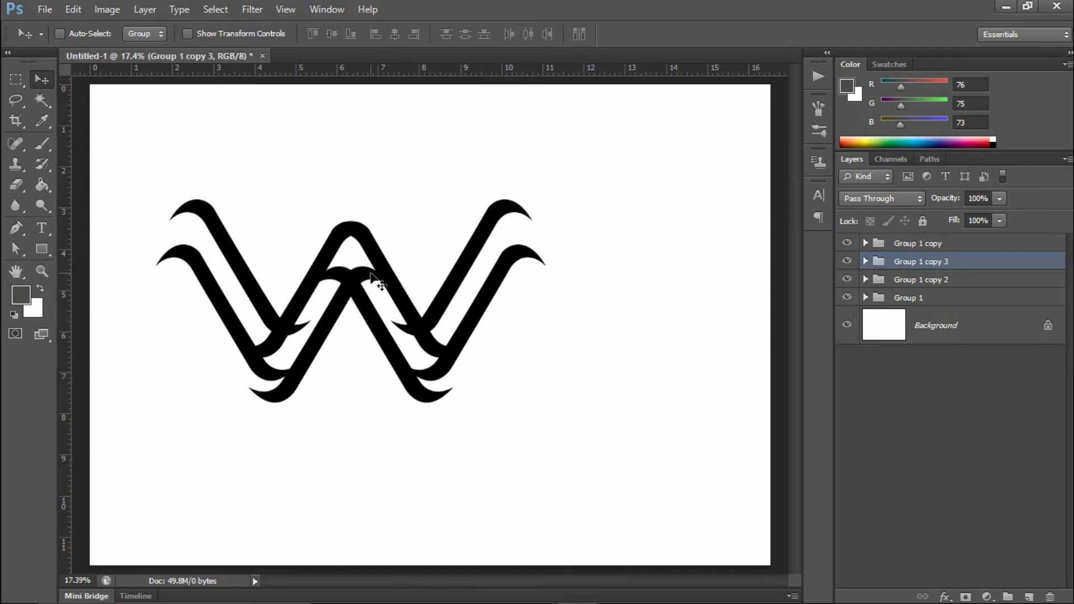
Load the outlines of both strokes in Group 1 as one combined selection.
click(848, 298)
click(881, 299)
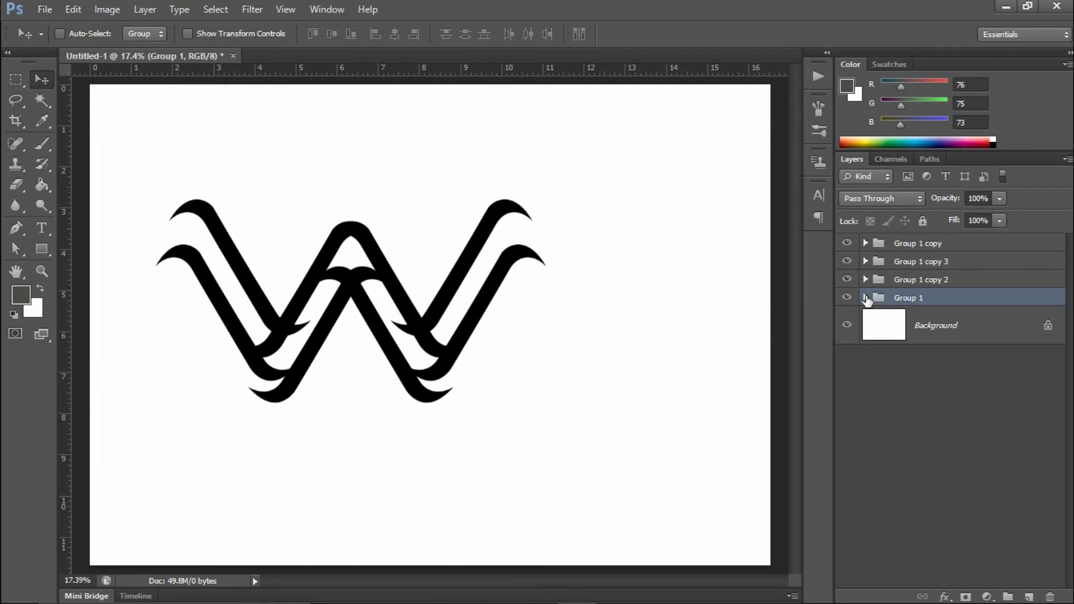
click(865, 298)
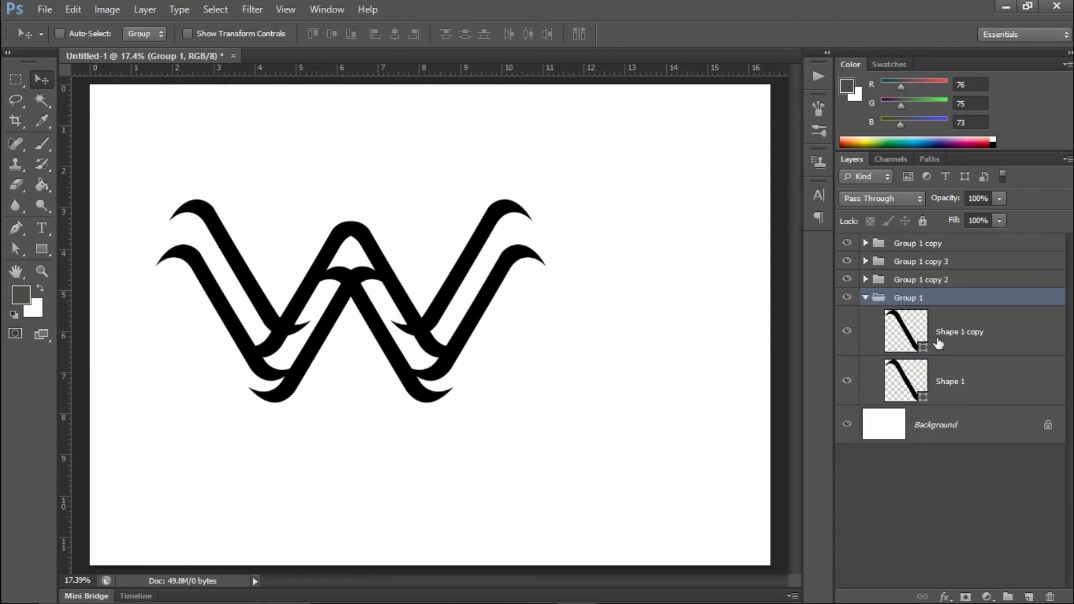
ctrl+click(909, 336)
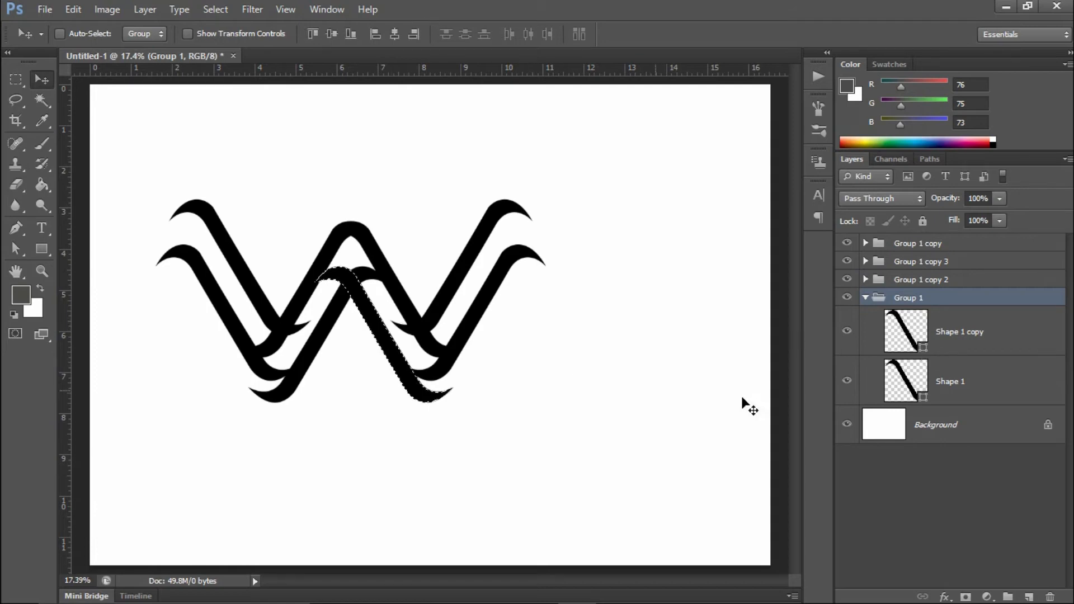
ctrl+shift+click(907, 385)
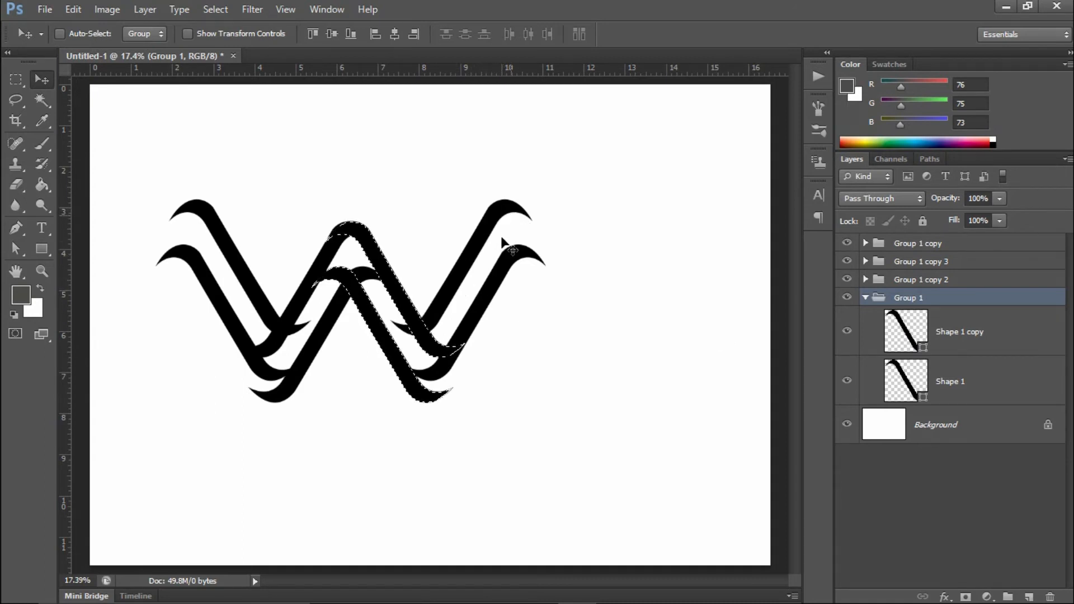
Add a layer mask to Group 1 copy 2 from the selection and invert it so the central strokes cut through the group.
click(846, 261)
click(846, 261)
click(848, 279)
click(875, 279)
click(866, 297)
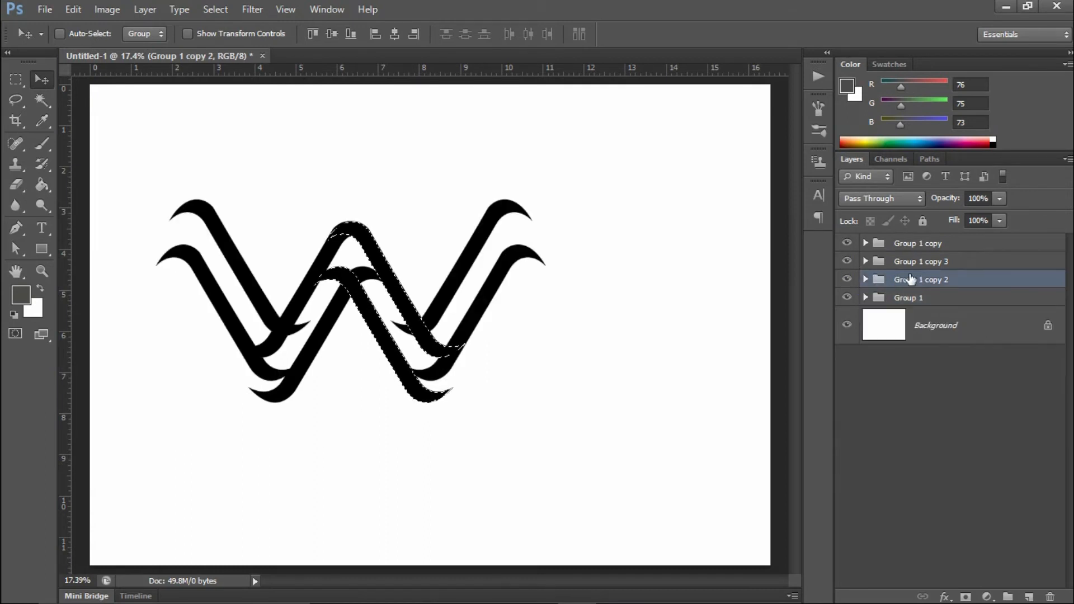
click(965, 596)
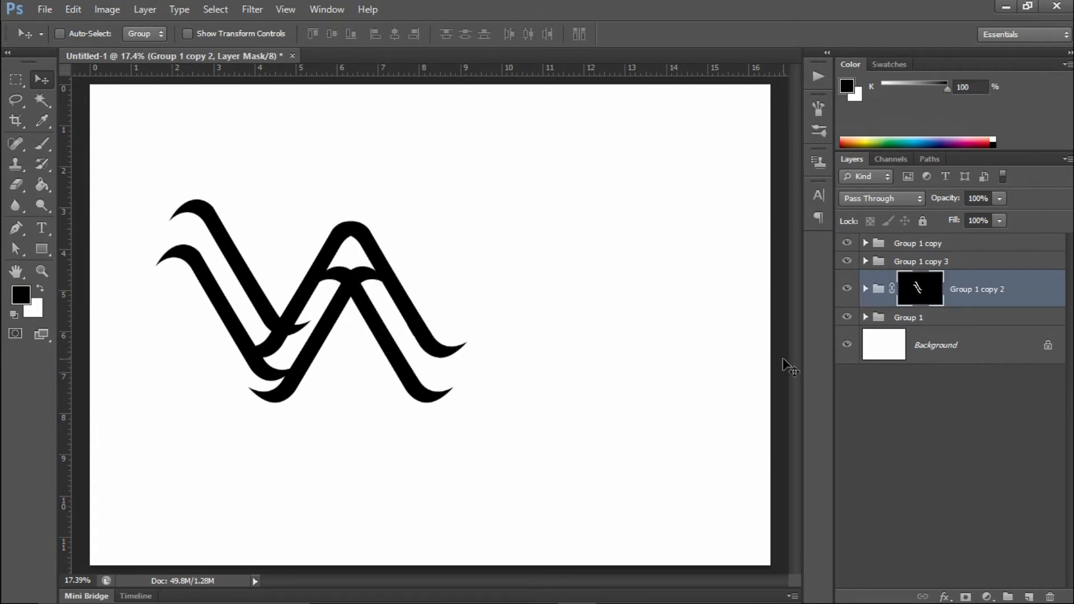
key(ctrl+i)
Paint black with a 71 px brush on the Group 1 copy 2 mask to hide the stroke ends protruding beyond the right valley's crossings.
drag(434, 359, 565, 429)
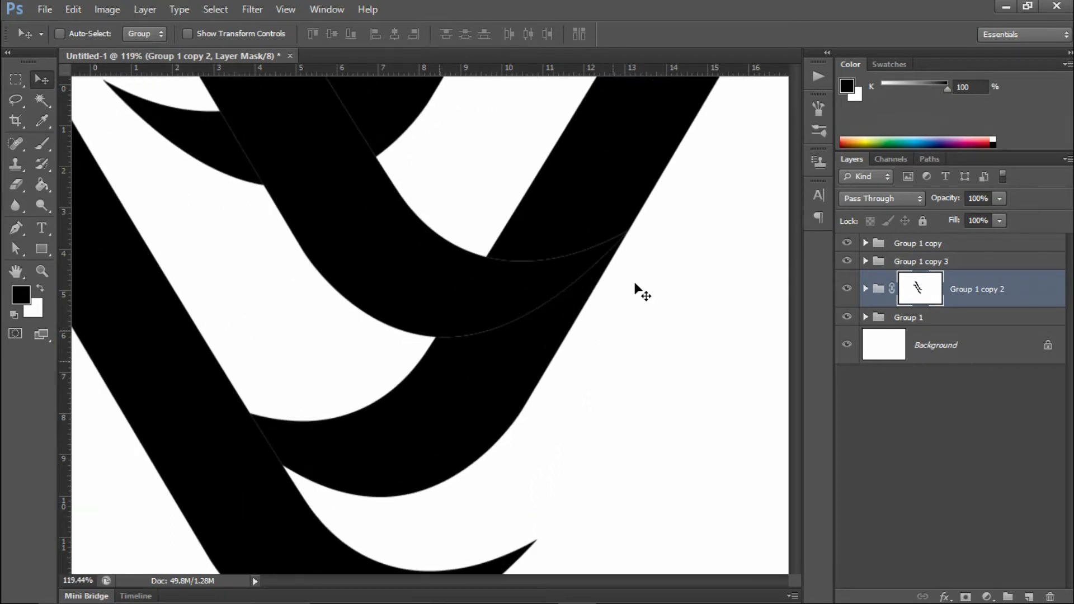
key(b)
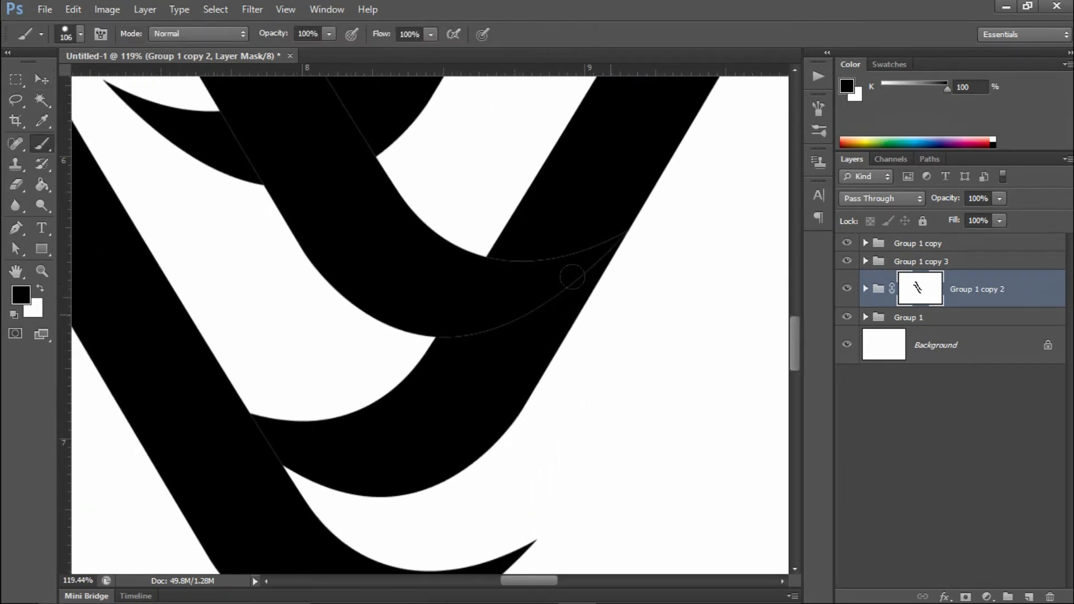
drag(599, 305, 585, 319)
mouse_move(584, 273)
mouse_down()
mouse_move(625, 235)
mouse_move(545, 299)
mouse_move(425, 337)
mouse_move(446, 330)
mouse_move(374, 334)
mouse_move(531, 366)
mouse_move(434, 365)
mouse_move(217, 438)
mouse_move(228, 378)
mouse_move(257, 440)
mouse_move(342, 402)
mouse_move(364, 369)
mouse_move(407, 419)
mouse_move(452, 445)
mouse_move(442, 435)
mouse_move(345, 473)
mouse_move(318, 383)
mouse_up()
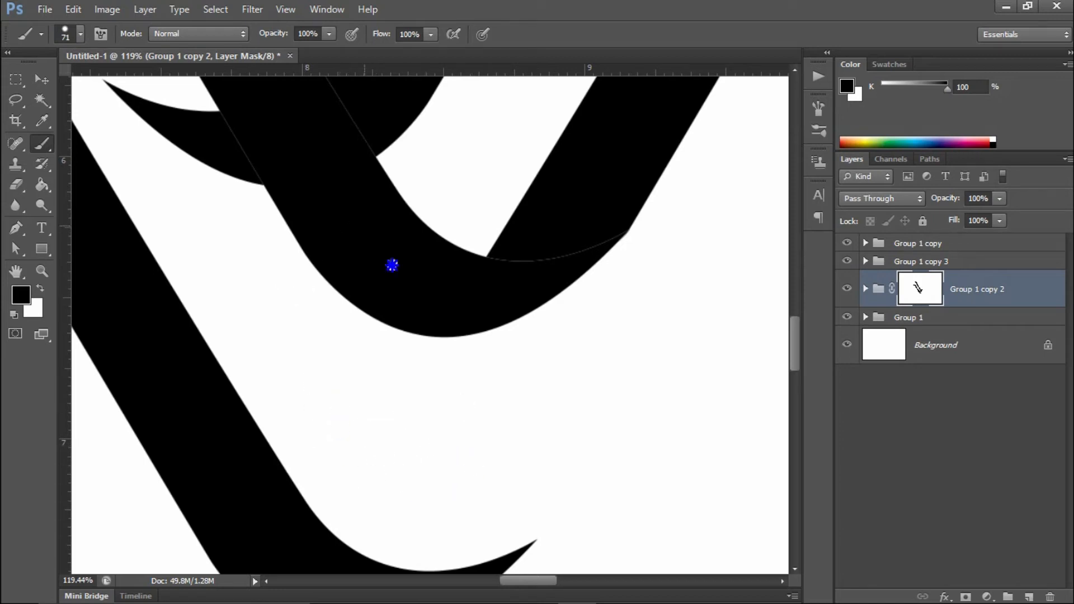
drag(355, 223, 564, 426)
mouse_move(405, 309)
mouse_down()
mouse_move(333, 285)
mouse_move(287, 235)
mouse_move(436, 351)
mouse_up()
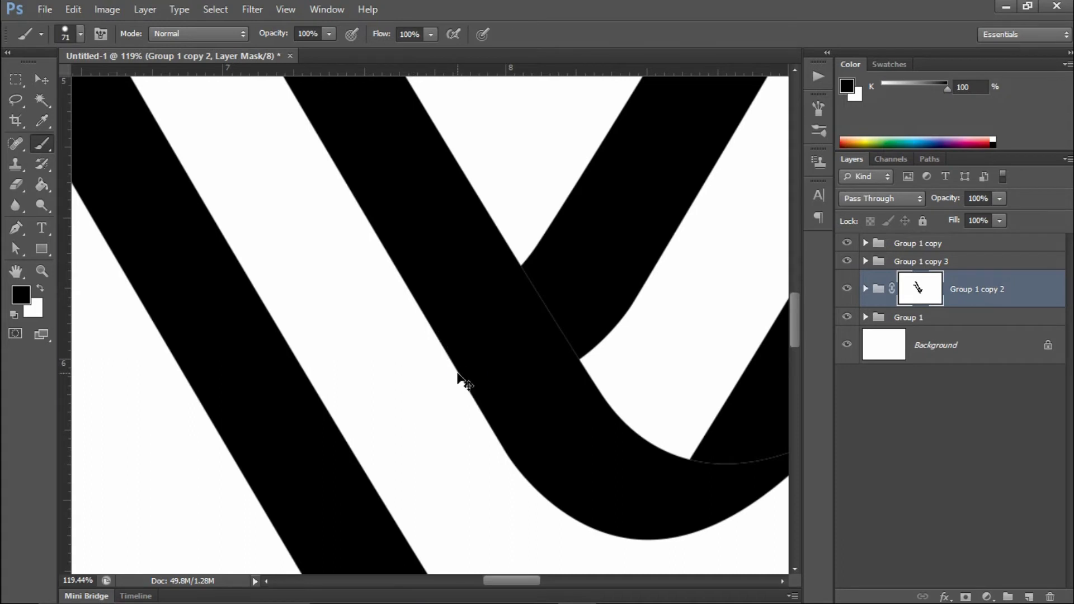
key(ctrl+0)
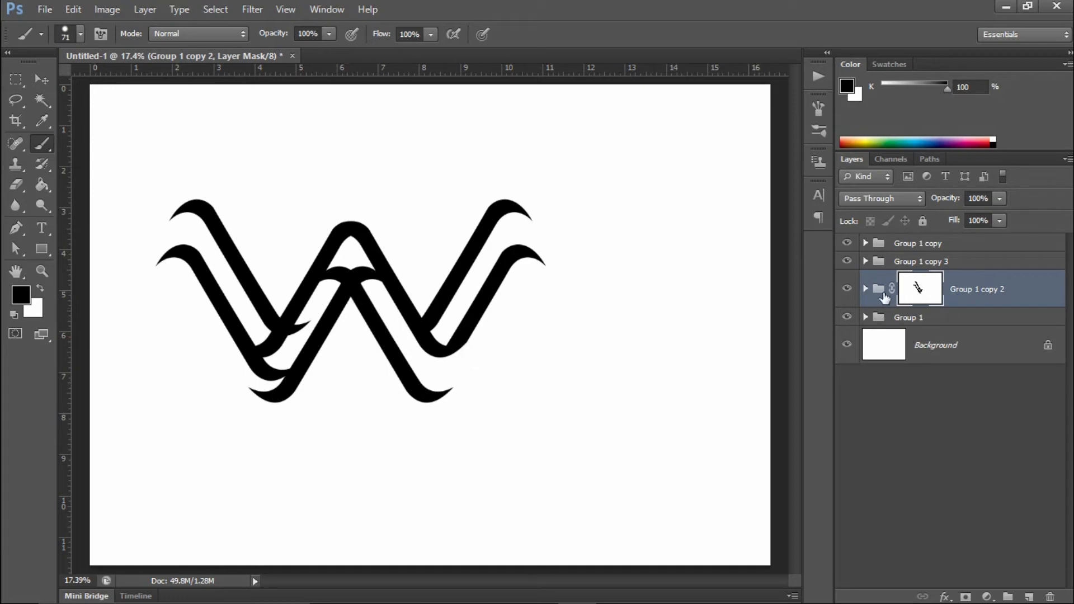
Restore the stroke selection and use it to add an inverted layer mask to Group 1 copy.
click(846, 261)
click(845, 261)
click(846, 243)
click(846, 243)
click(876, 246)
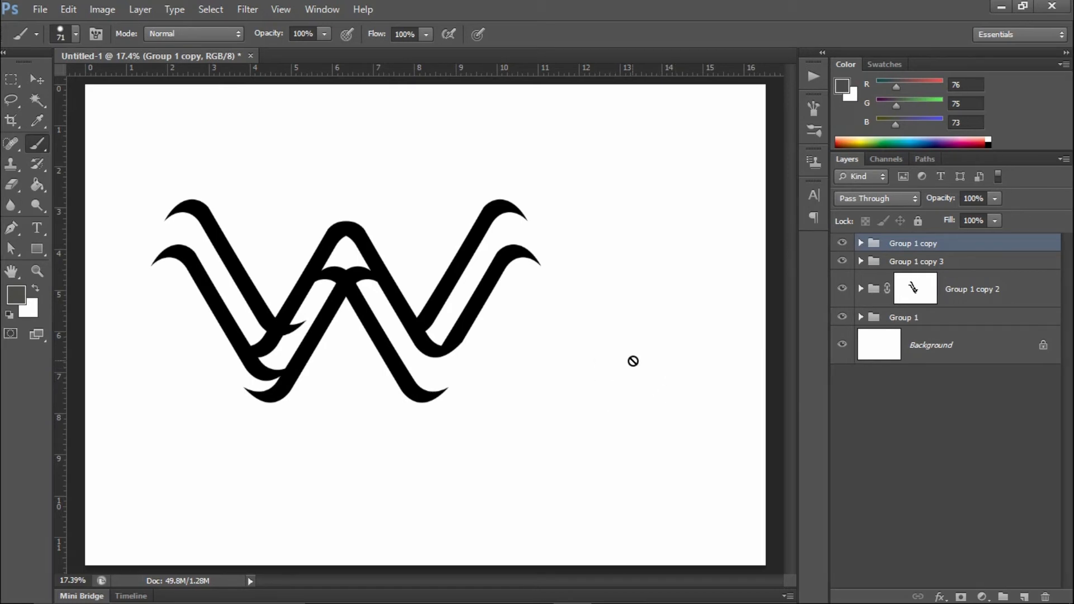
key(ctrl+shift+d)
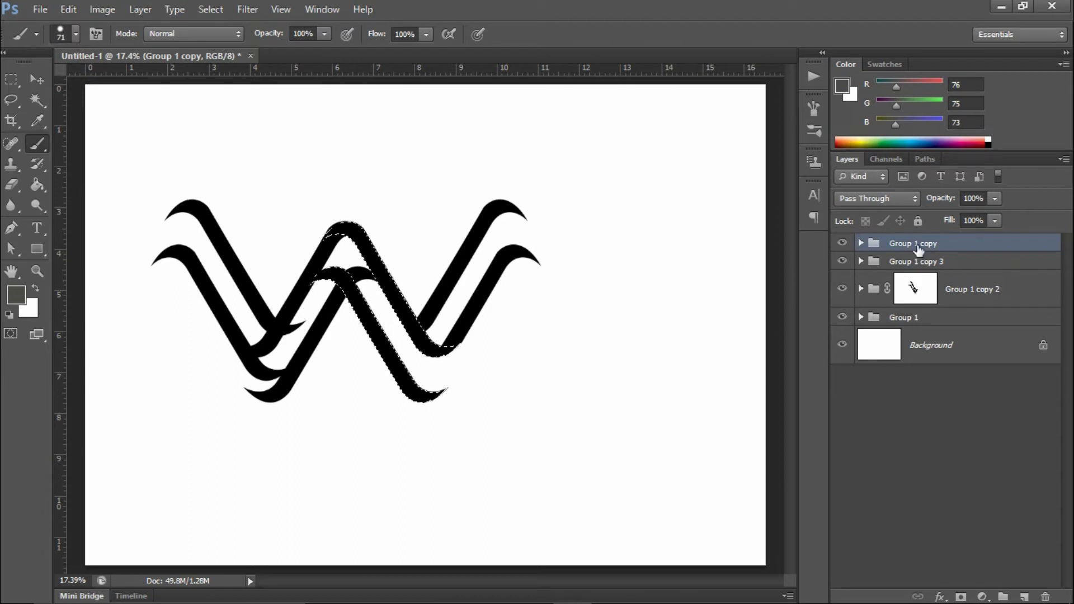
click(37, 79)
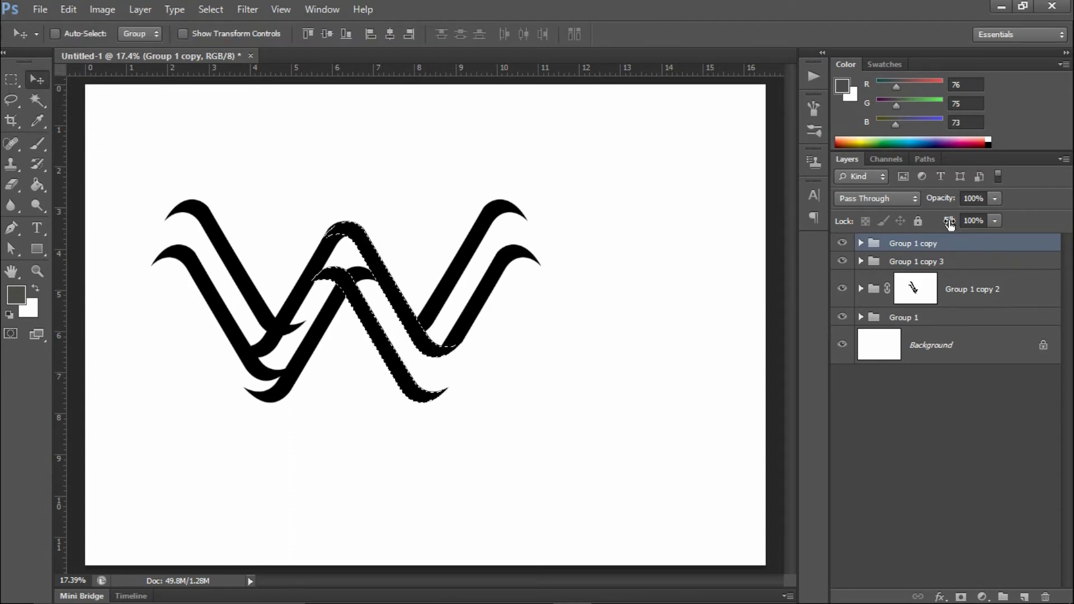
click(961, 596)
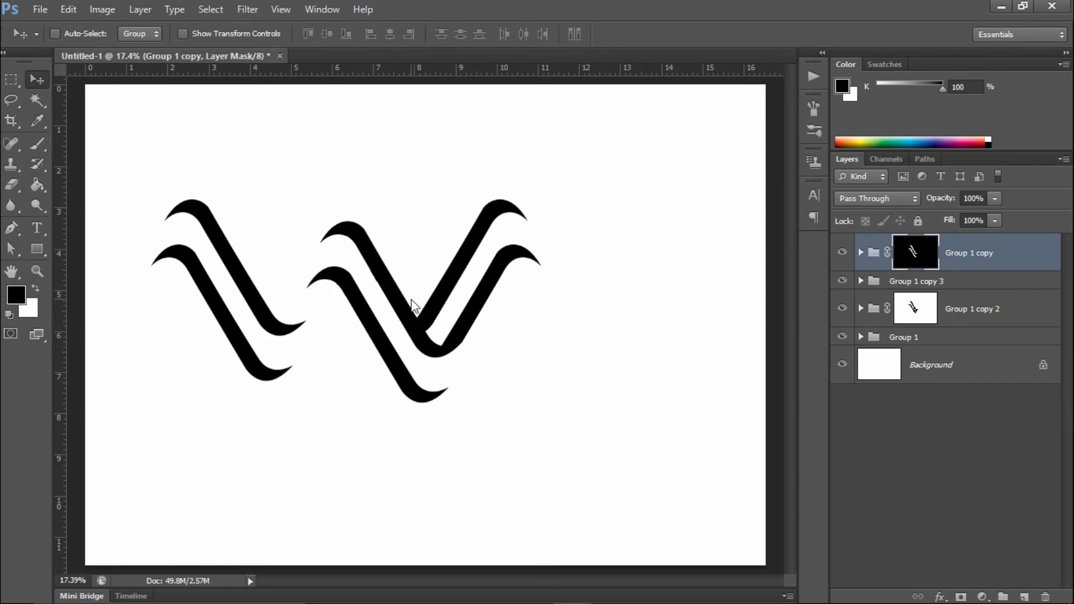
key(ctrl+i)
Paint black on the Group 1 copy mask to hide its hooked ends protruding beyond the two central peaks.
drag(263, 299, 352, 347)
drag(585, 187, 447, 302)
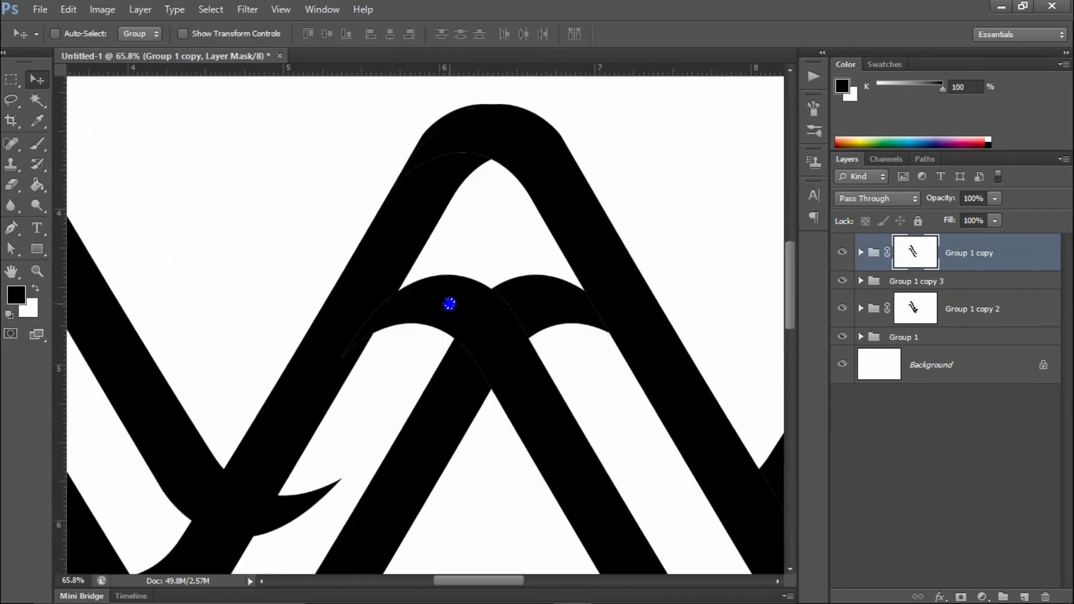
key(b)
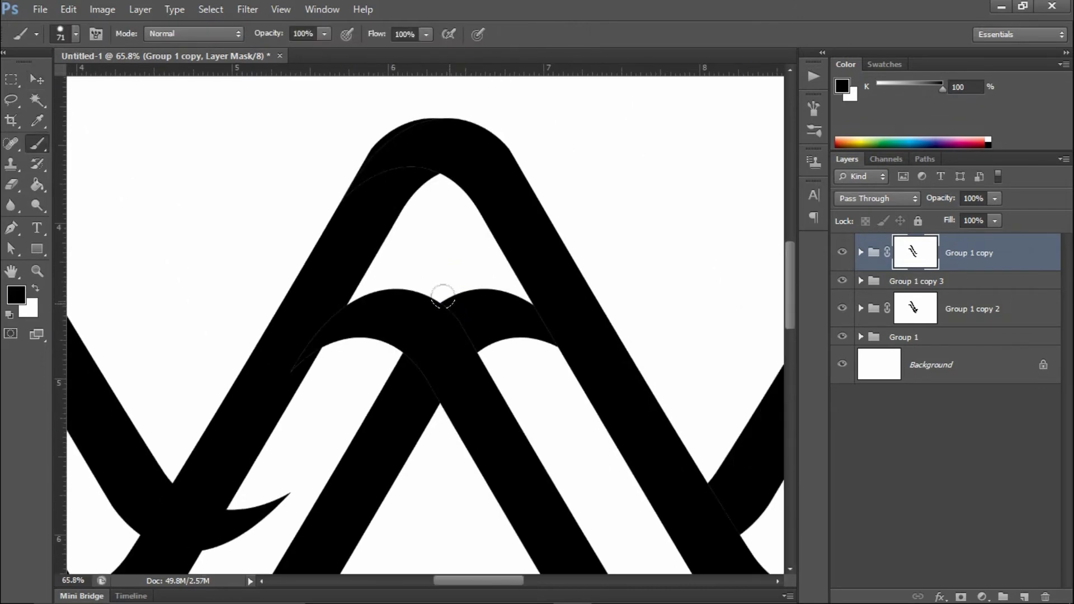
mouse_move(407, 307)
mouse_down()
mouse_move(454, 305)
mouse_move(482, 355)
mouse_move(502, 323)
mouse_move(476, 296)
mouse_move(473, 311)
mouse_move(504, 323)
mouse_move(512, 289)
mouse_move(563, 364)
mouse_up()
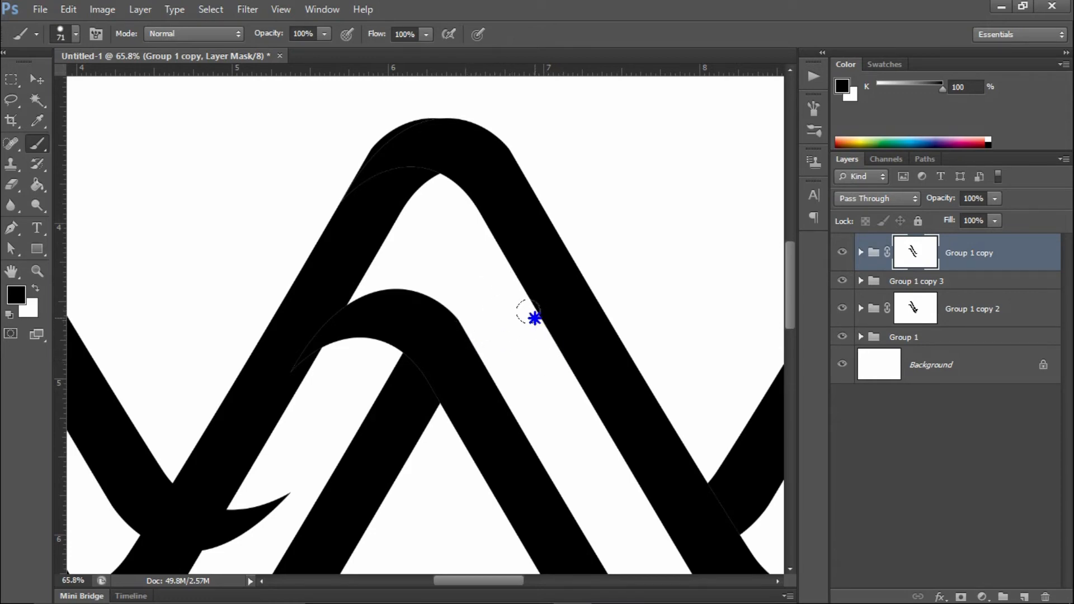
mouse_move(434, 112)
mouse_down()
mouse_move(367, 127)
mouse_move(323, 171)
mouse_move(419, 126)
mouse_up()
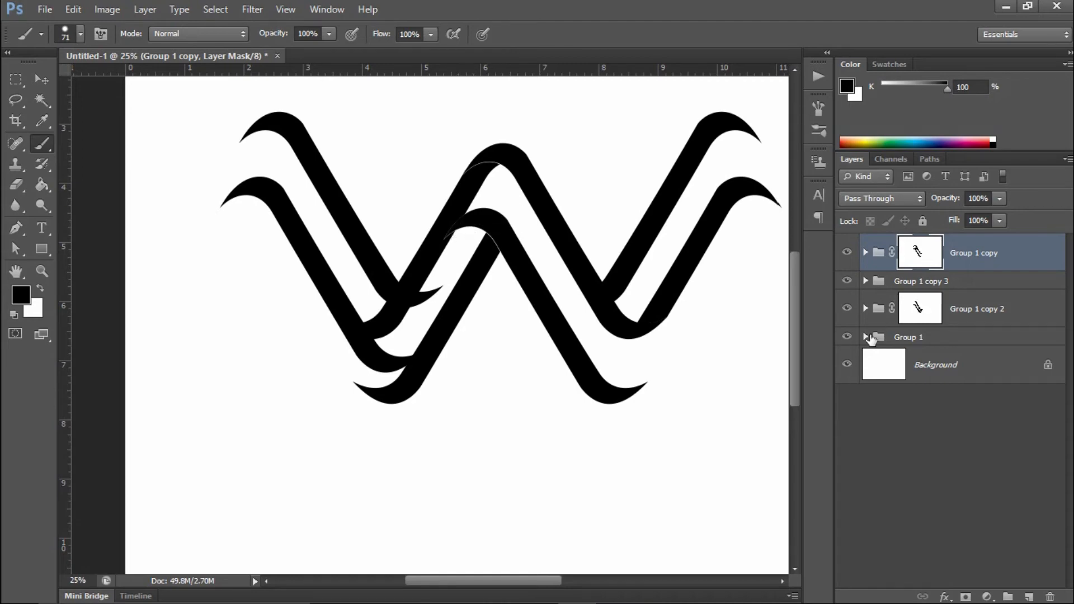
Add an empty layer mask to Group 1.
click(894, 337)
click(846, 336)
click(847, 336)
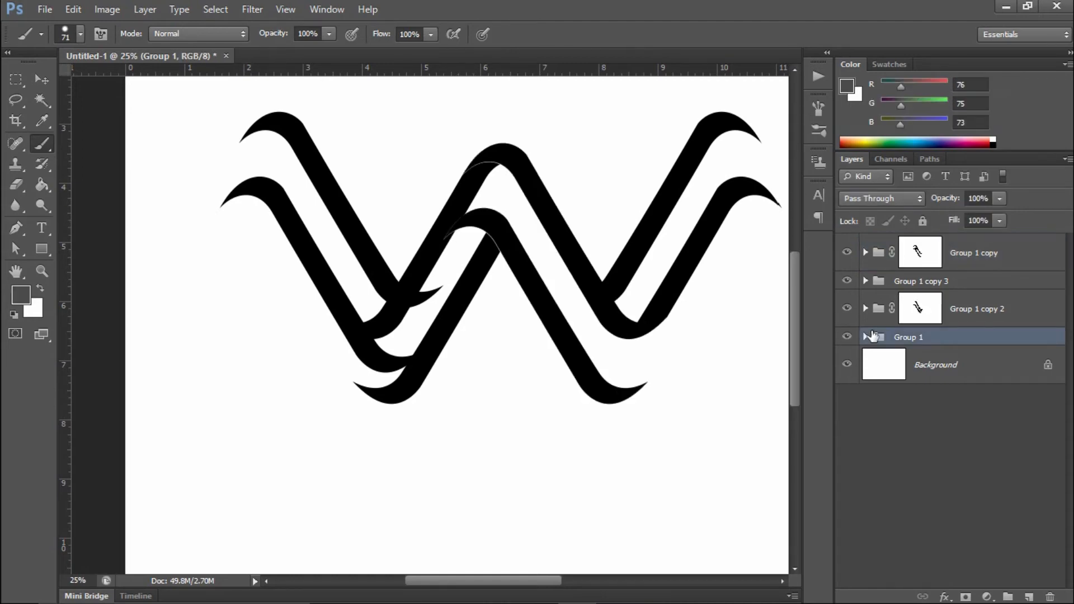
click(965, 597)
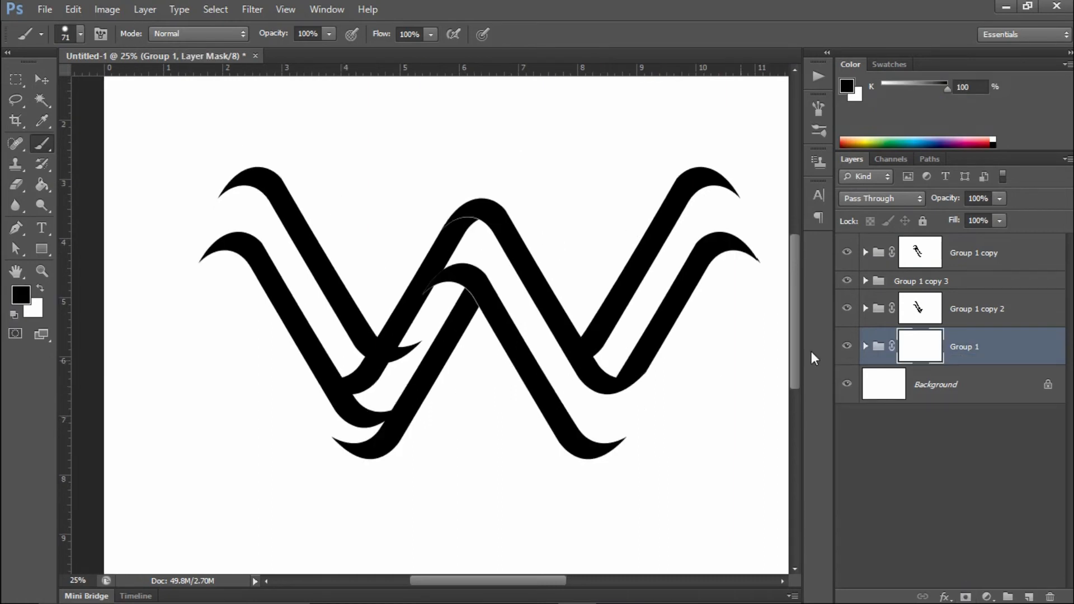
Hide Group 1 and paint white with a 207 px brush on the Group 1 copy mask to restore the inner stroke's hooked upper end.
click(847, 347)
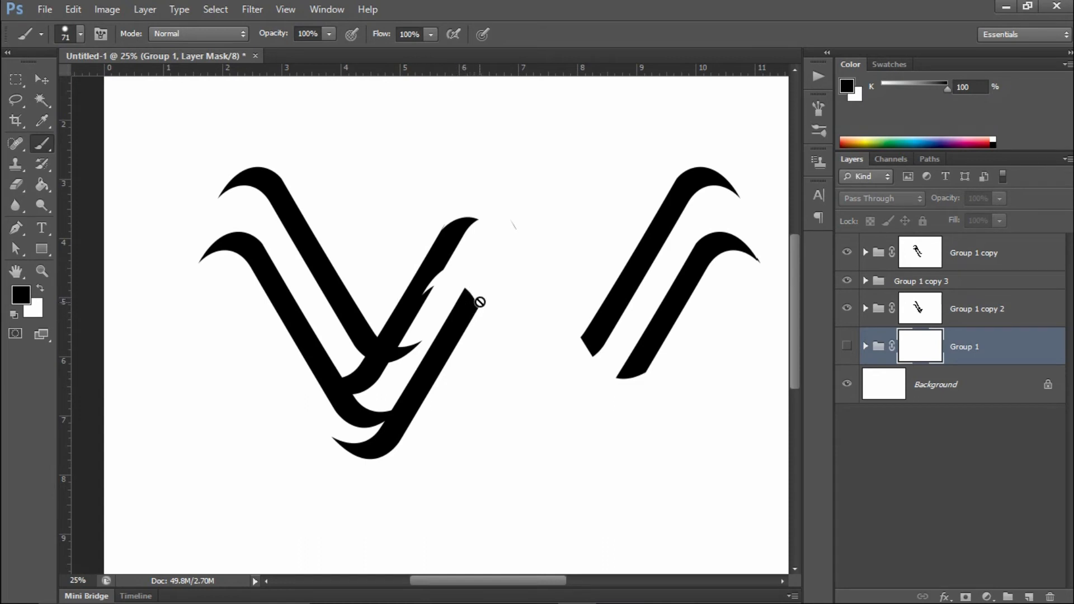
click(845, 252)
click(846, 253)
click(920, 251)
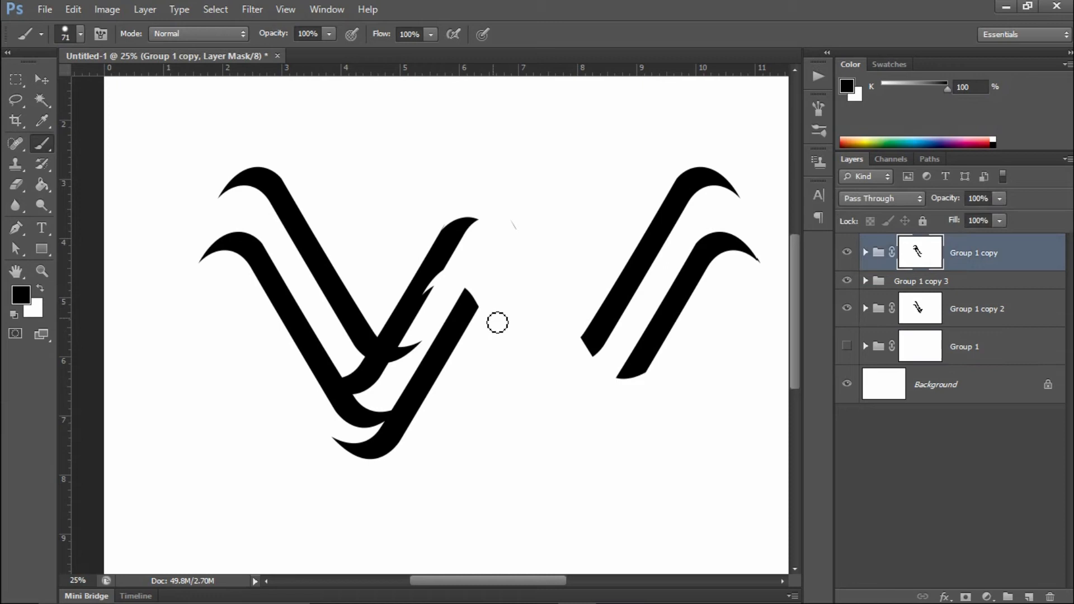
key(x)
mouse_move(486, 319)
mouse_down()
mouse_move(499, 328)
mouse_move(473, 296)
mouse_move(487, 283)
mouse_move(503, 276)
mouse_move(527, 291)
mouse_move(510, 275)
mouse_move(491, 278)
mouse_move(479, 302)
mouse_move(525, 287)
mouse_up()
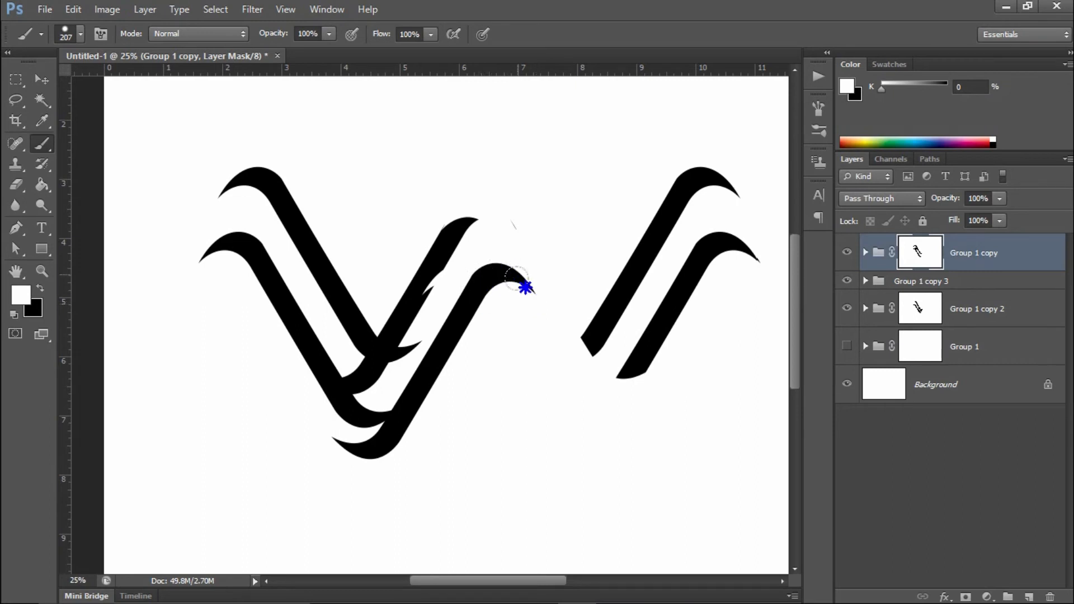
Show Group 1 again and paint black with a 103 px brush on its mask to hide the inner stroke's left hook.
click(905, 349)
click(848, 350)
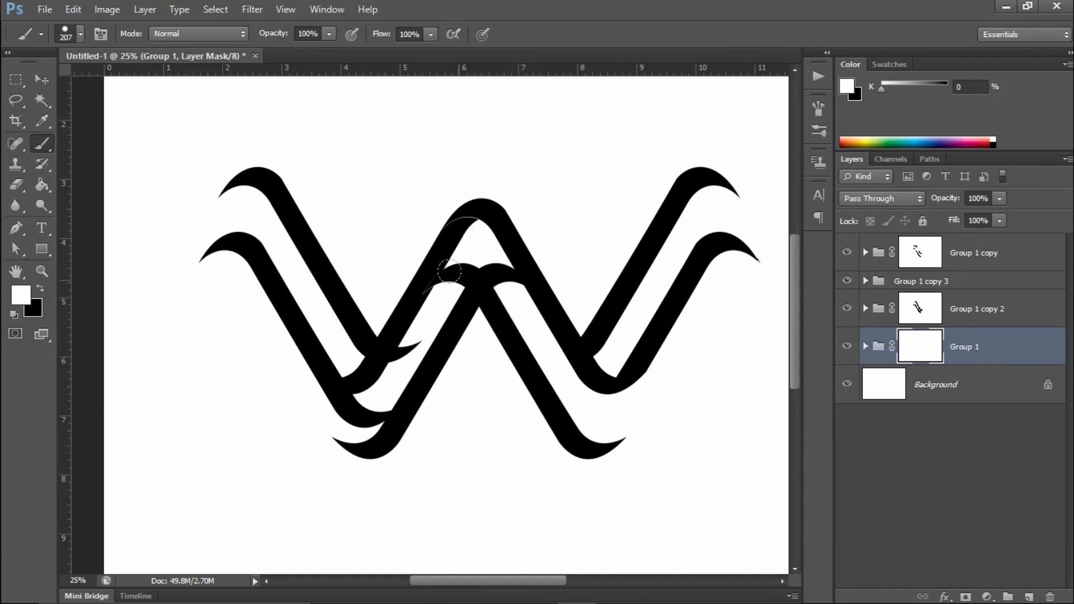
mouse_move(457, 282)
mouse_down()
mouse_move(442, 285)
mouse_move(502, 352)
mouse_up()
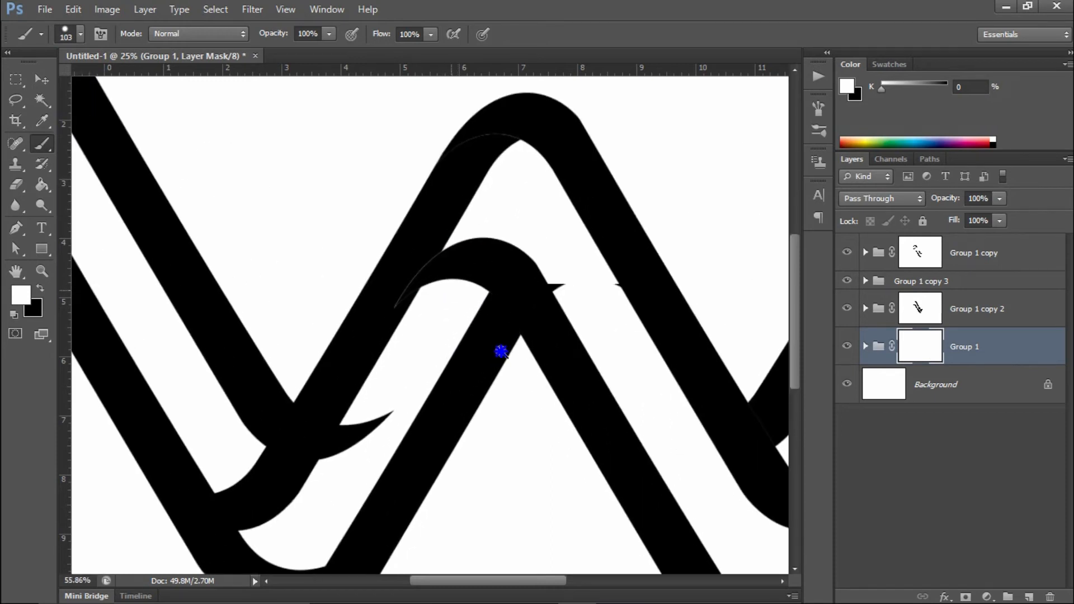
mouse_move(399, 298)
mouse_down()
mouse_move(417, 276)
mouse_move(382, 290)
mouse_move(413, 268)
mouse_move(422, 276)
mouse_move(445, 266)
mouse_move(434, 256)
mouse_move(490, 231)
mouse_move(460, 267)
mouse_move(428, 263)
mouse_up()
key(x)
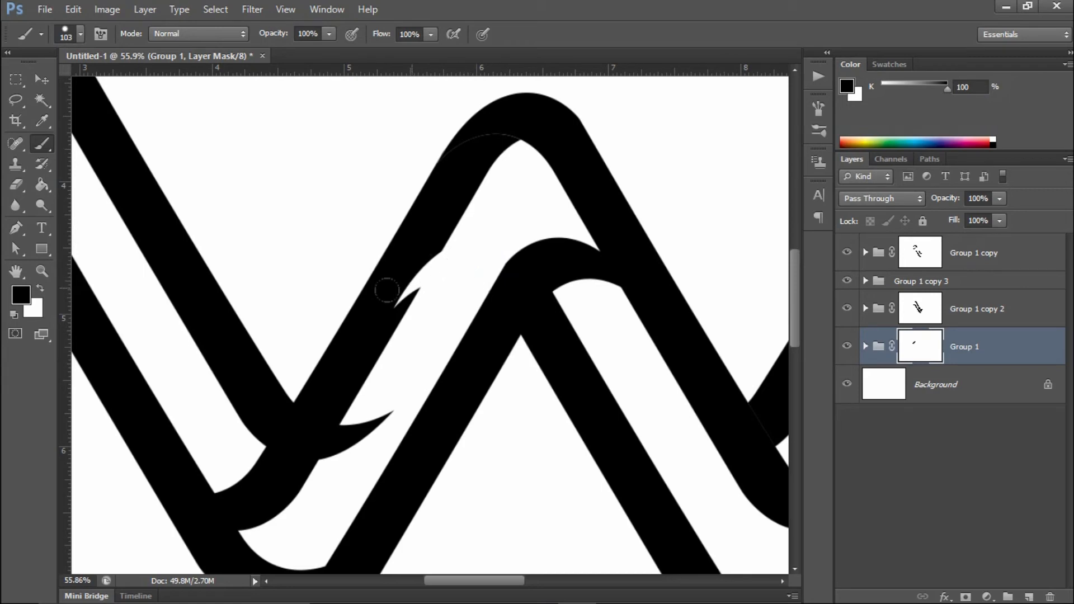
click(499, 244)
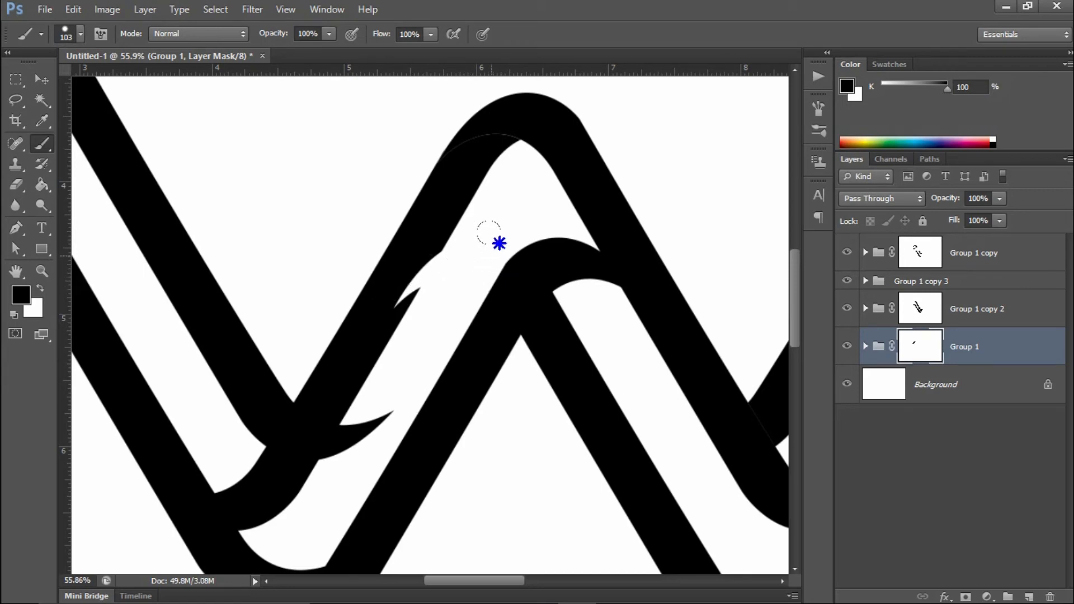
Paint black on the Group 1 copy mask to remove the hook extending right from the inner central peak.
click(906, 258)
click(848, 252)
click(848, 253)
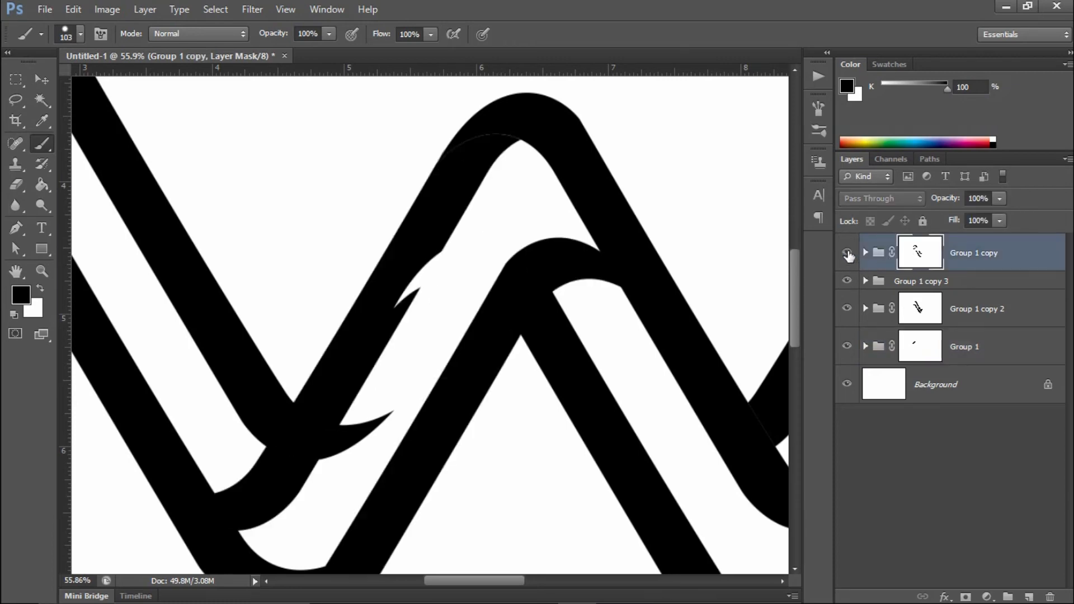
double_click(912, 259)
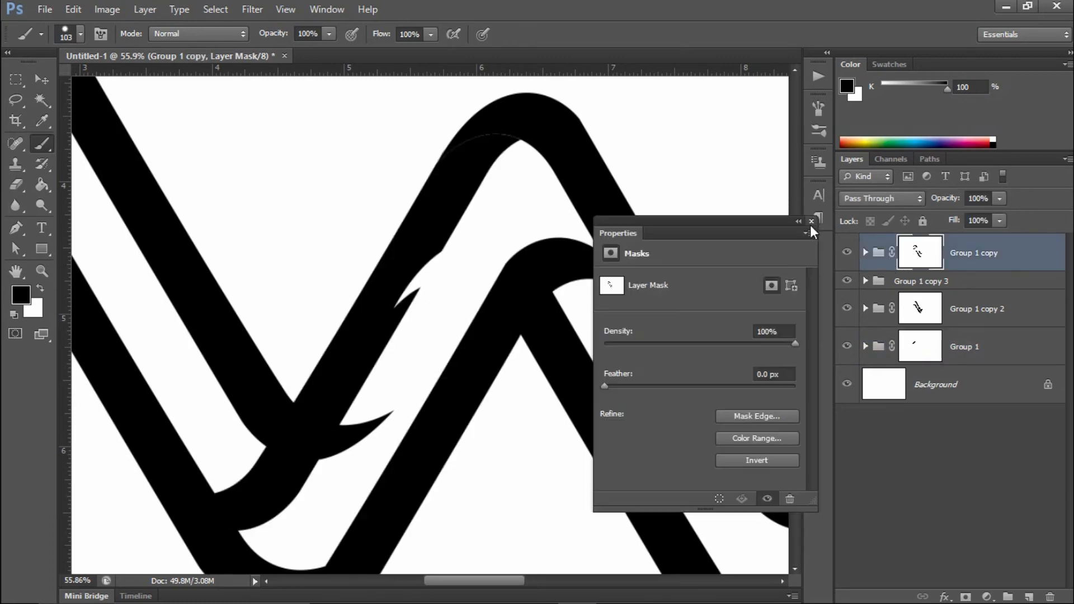
click(810, 225)
mouse_move(616, 297)
mouse_down()
mouse_move(573, 253)
mouse_move(498, 229)
mouse_move(519, 226)
mouse_move(554, 249)
mouse_move(570, 265)
mouse_move(549, 249)
mouse_move(563, 273)
mouse_move(555, 232)
mouse_up()
drag(506, 271, 583, 352)
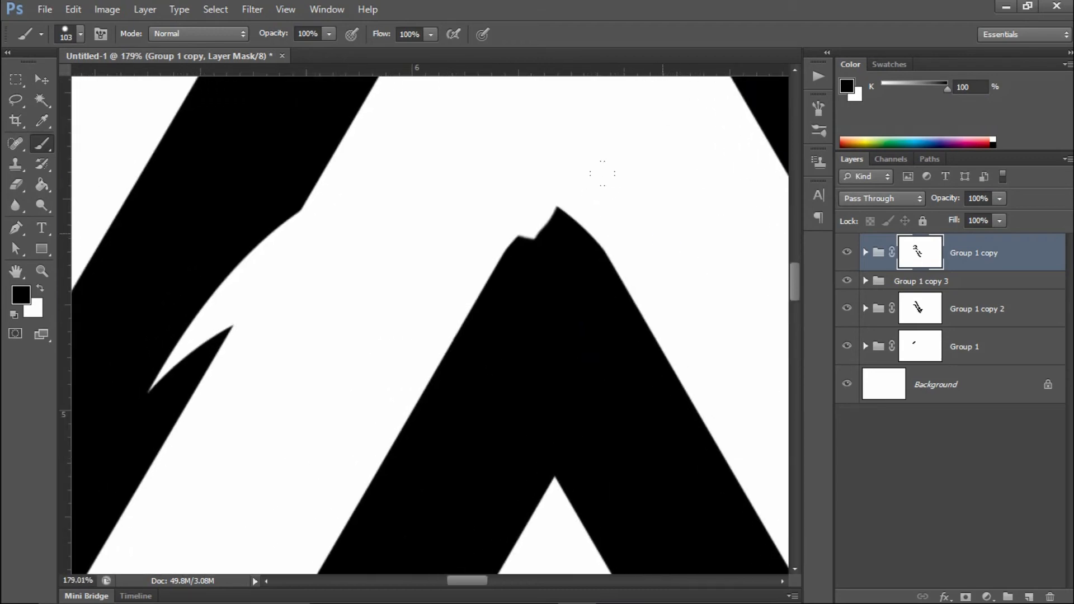
drag(657, 234, 614, 246)
Refine the inner peak's tip on the Group 1 copy mask with a 36 px brush, restoring its left edge and trimming its right.
key(x)
drag(505, 241, 538, 213)
key(x)
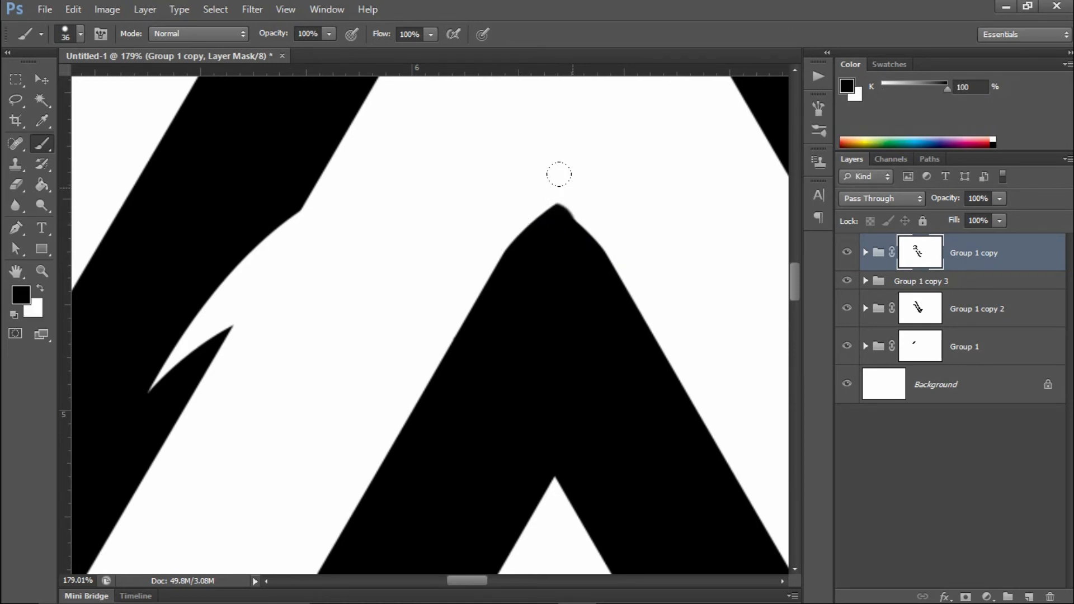
mouse_move(553, 174)
mouse_down()
mouse_move(570, 180)
mouse_move(564, 173)
mouse_up()
key(ctrl+0)
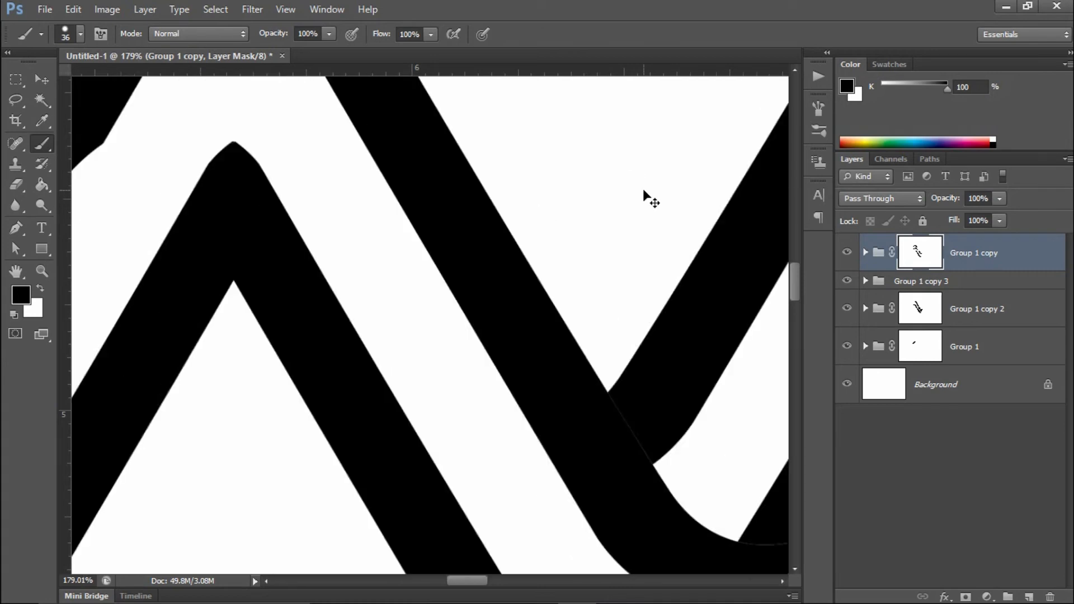
Check which central strokes belong to Group 1 copy by briefly hiding the group.
drag(282, 277, 371, 358)
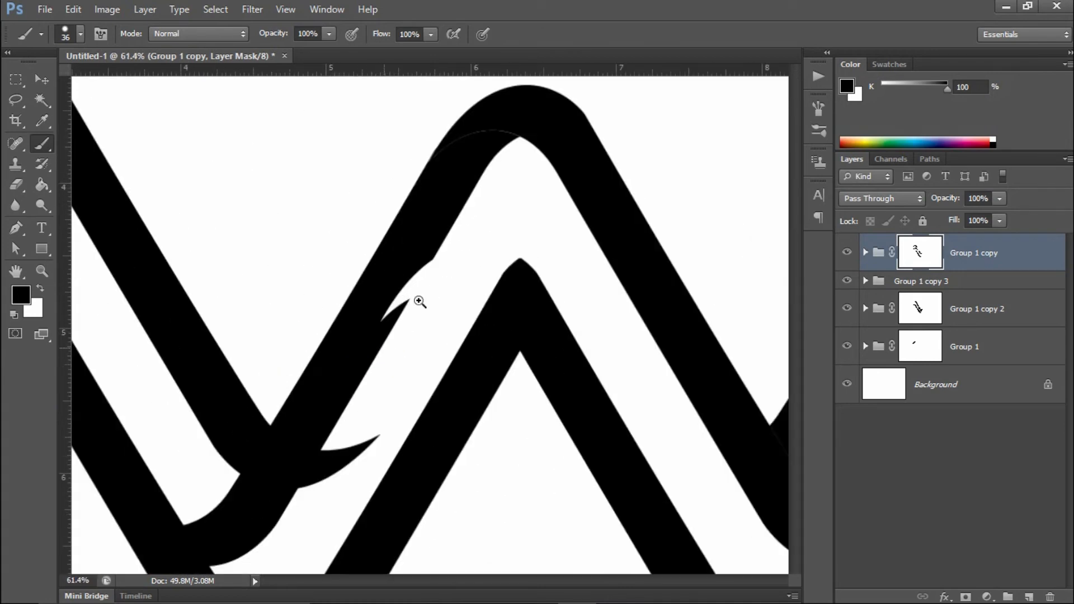
click(848, 253)
click(848, 252)
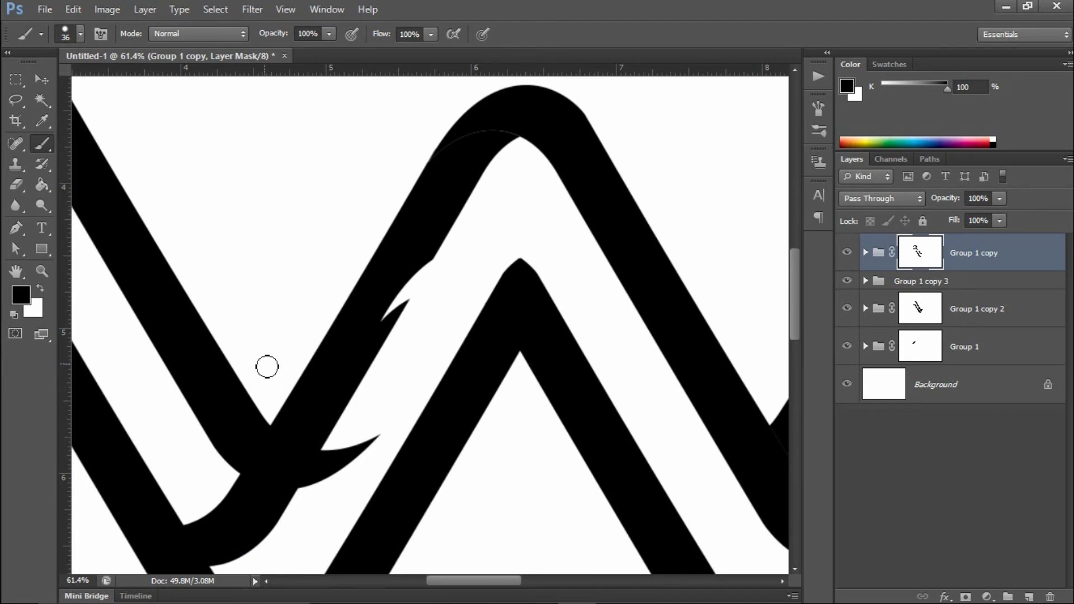
Paint white on the Group 1 copy mask to restore the missing edge of the stroke rising to the outer central peak.
key(x)
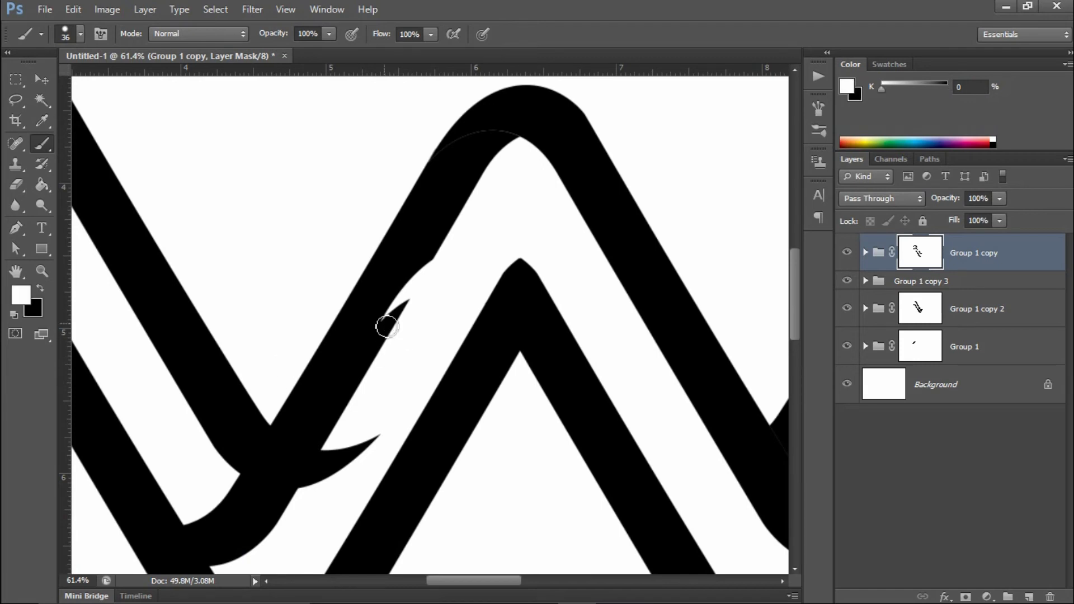
mouse_move(387, 326)
mouse_down()
mouse_move(395, 331)
mouse_move(403, 295)
mouse_move(436, 246)
mouse_up()
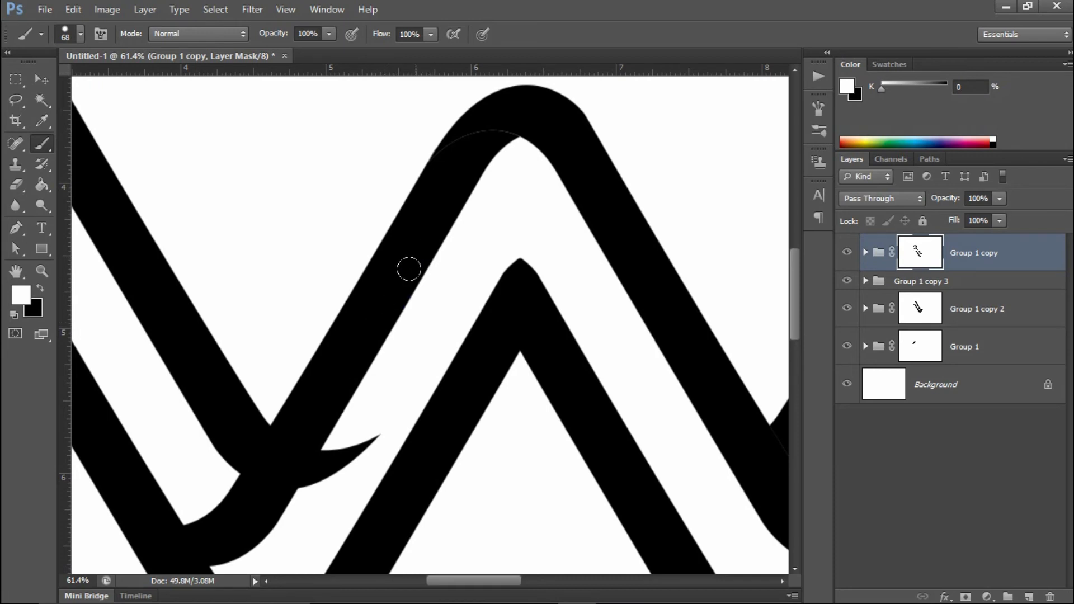
drag(348, 429, 453, 293)
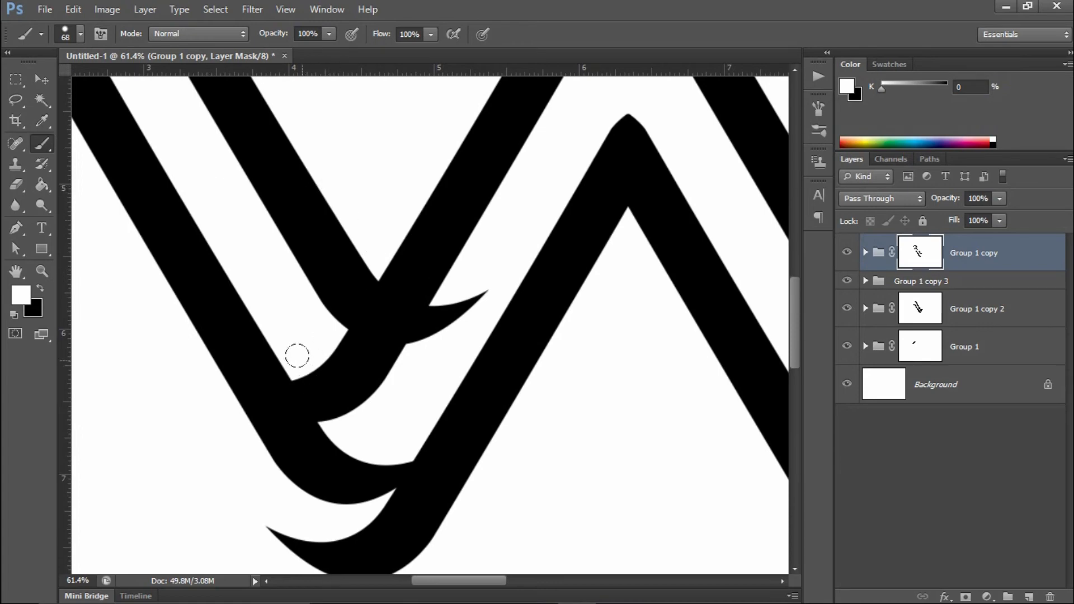
Check which group holds the hooks at the left valley by toggling the visibility of Group 1 copy 3, Group 1 copy 2 and Group 1.
click(845, 281)
click(845, 281)
drag(473, 263, 509, 298)
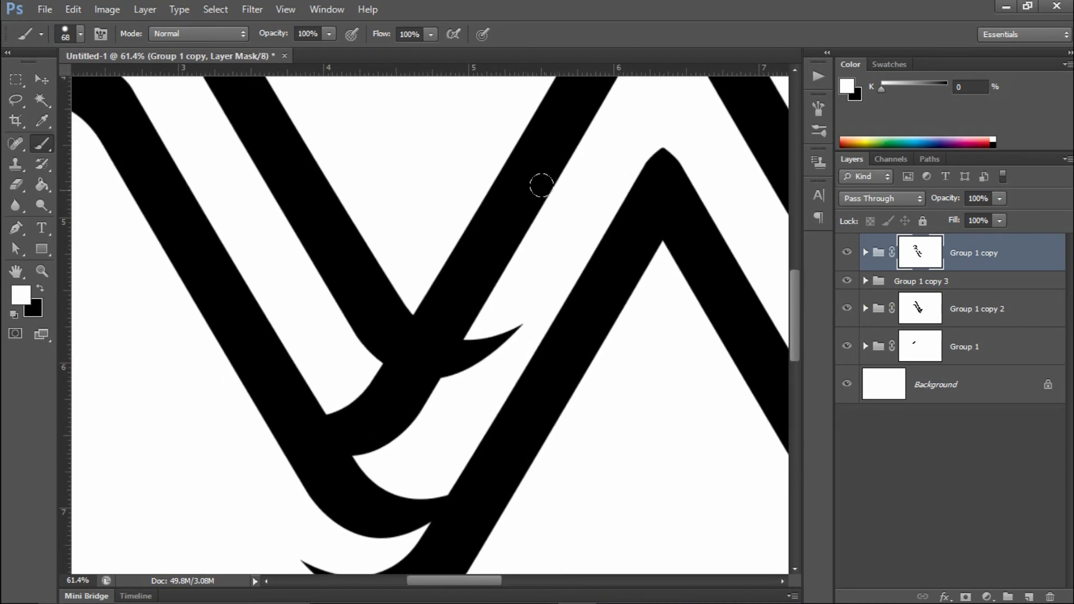
click(846, 346)
click(847, 346)
click(847, 282)
click(847, 282)
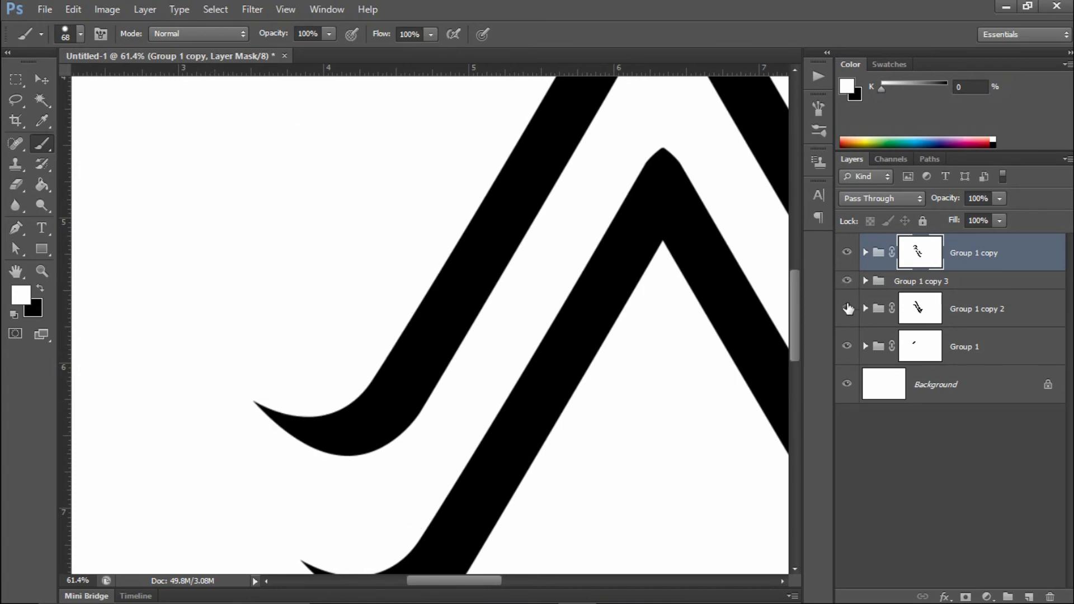
click(848, 312)
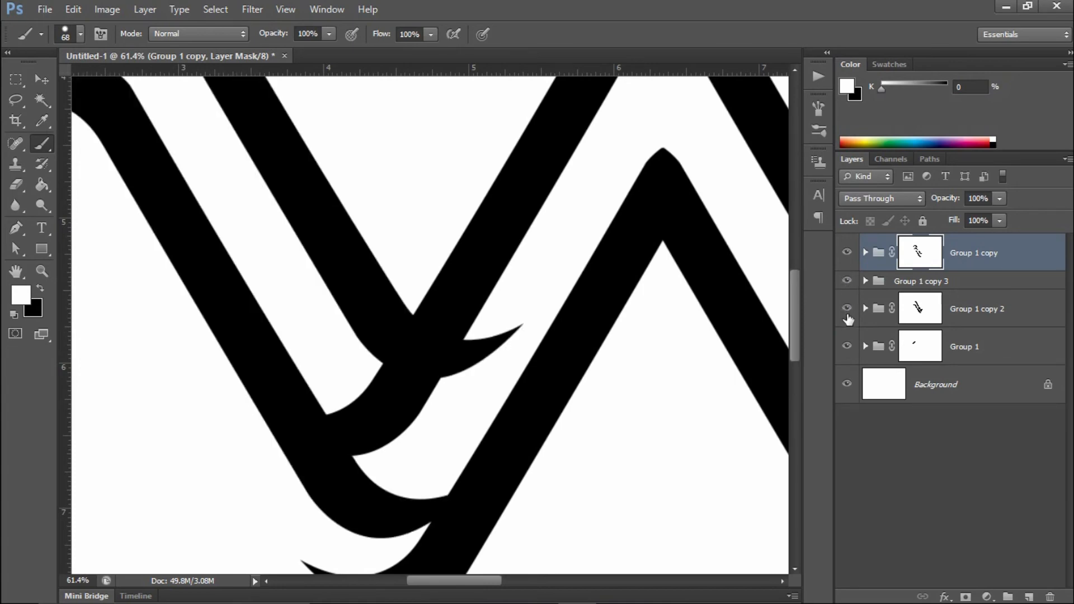
click(847, 282)
click(847, 281)
click(847, 348)
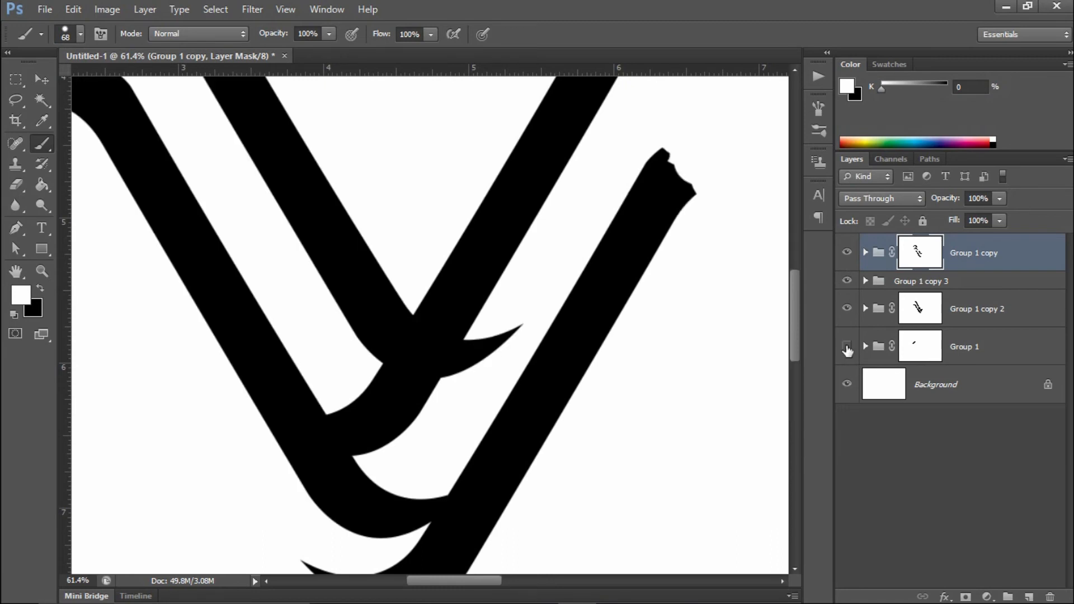
click(846, 254)
Load the combined outlines of Shape 1 copy and Shape 1 inside Group 1 copy as a selection.
click(865, 253)
ctrl+click(909, 302)
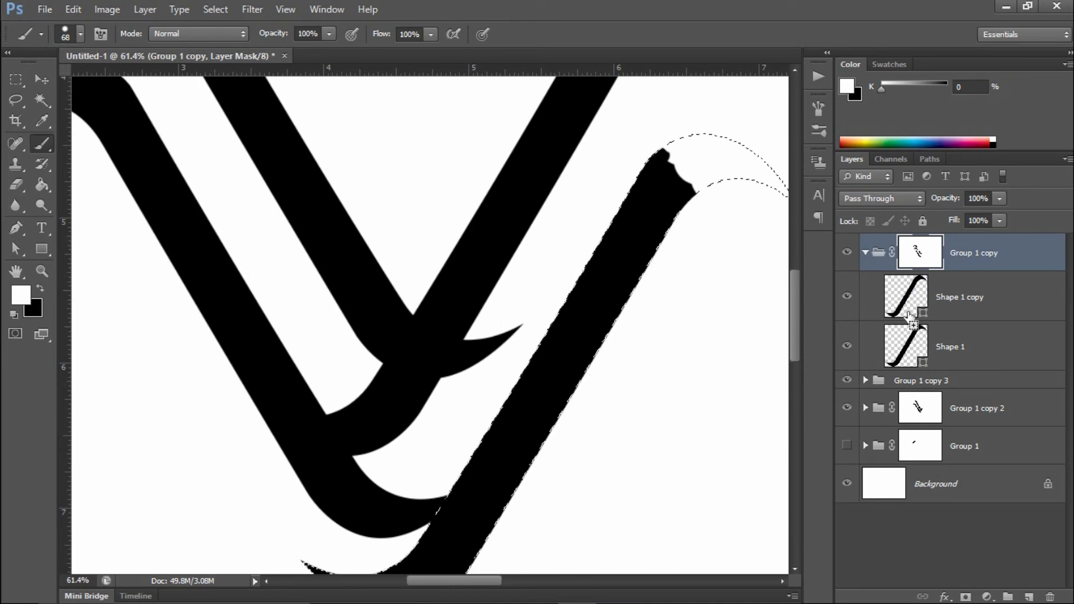
ctrl+shift+click(903, 342)
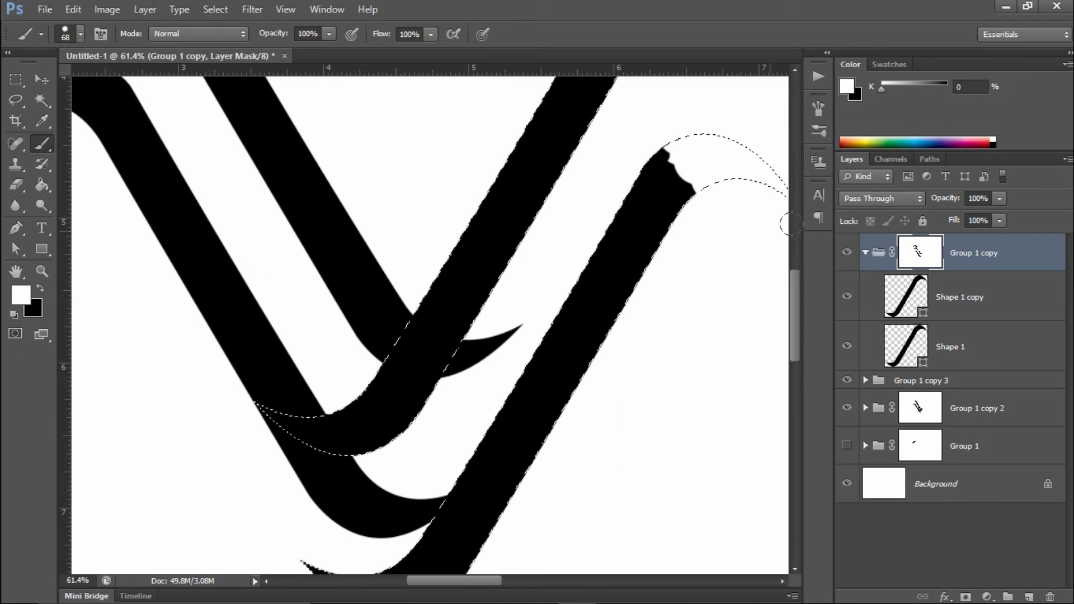
click(865, 253)
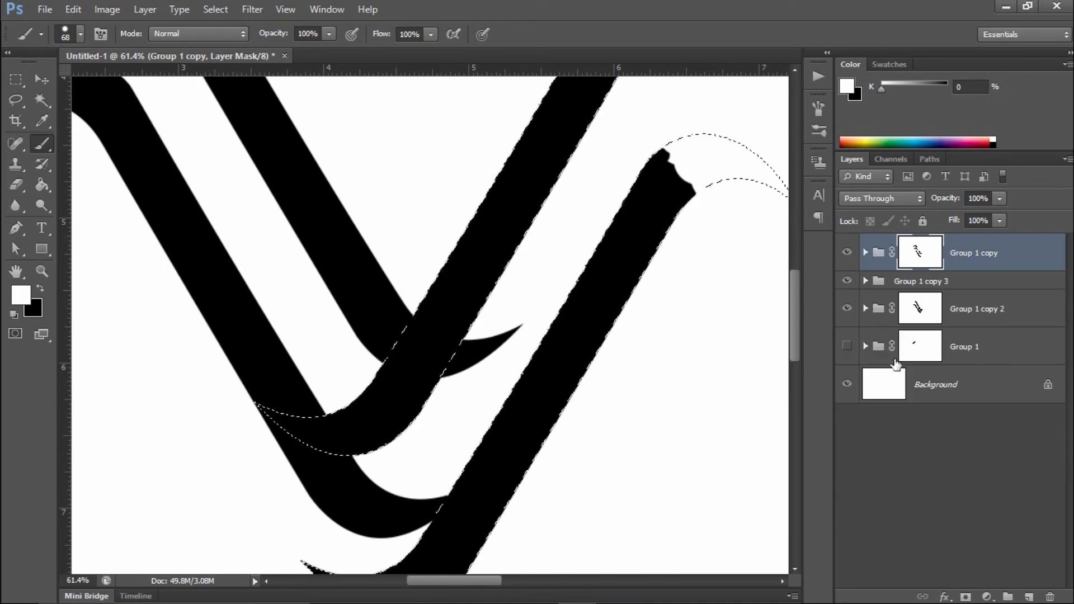
Add a layer mask to Group 1 copy 3 from the selection and invert it to hide only the selected stroke areas.
click(847, 281)
click(847, 281)
click(940, 282)
click(966, 596)
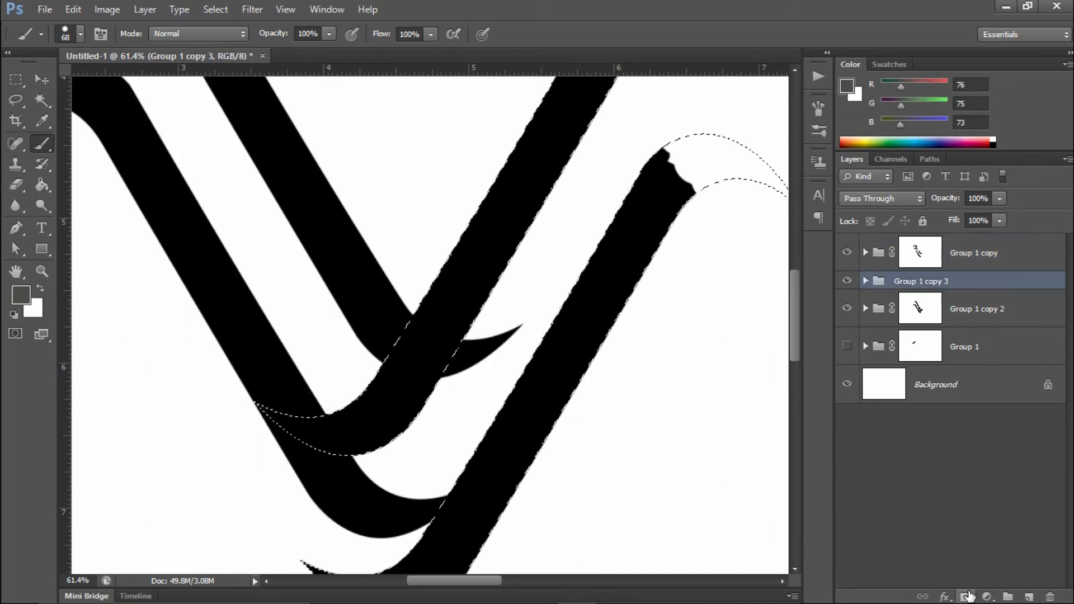
key(ctrl+i)
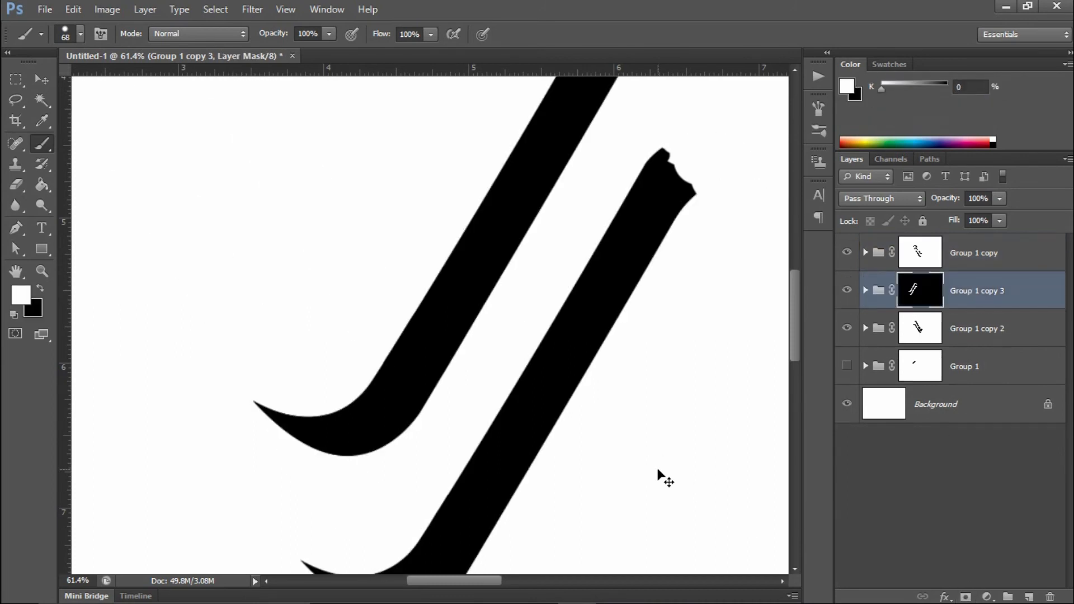
key(ctrl+i)
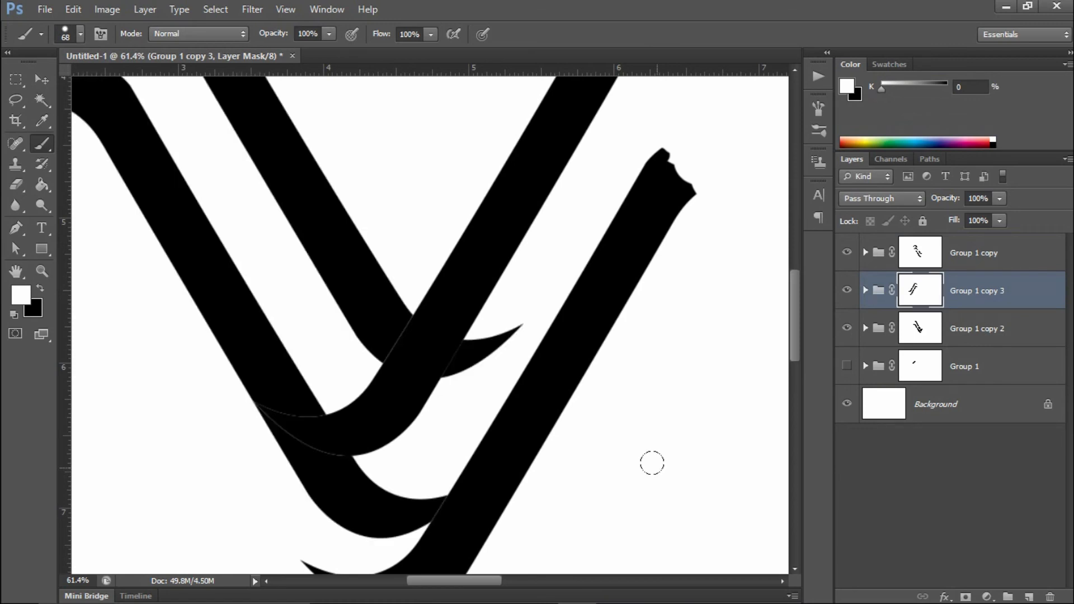
Show Group 1 again and paint black on the Group 1 copy 3 mask to remove the stray hooks at the left valleys.
click(846, 367)
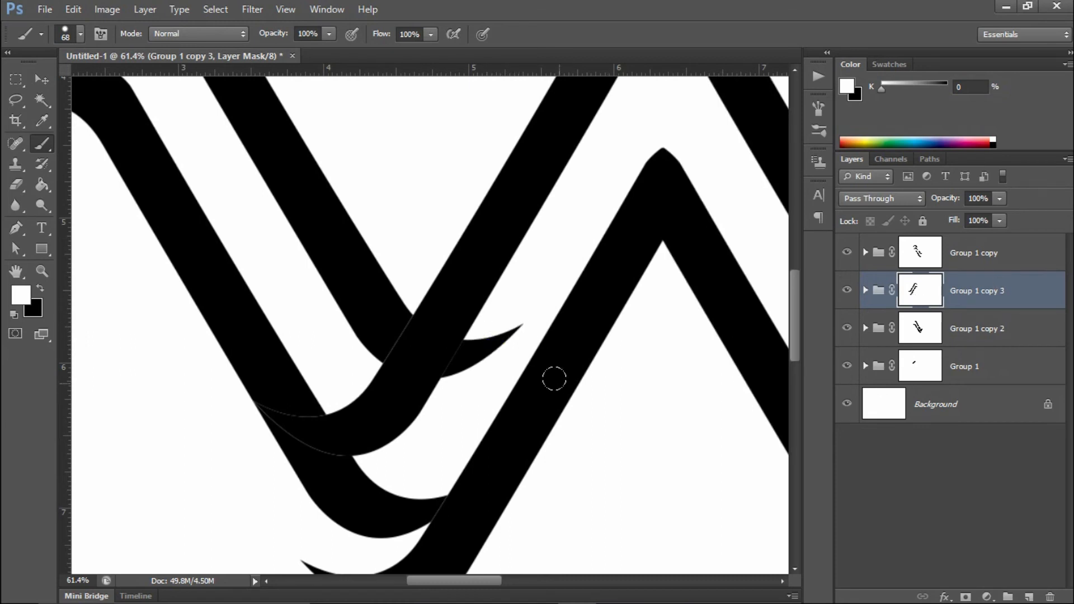
key(x)
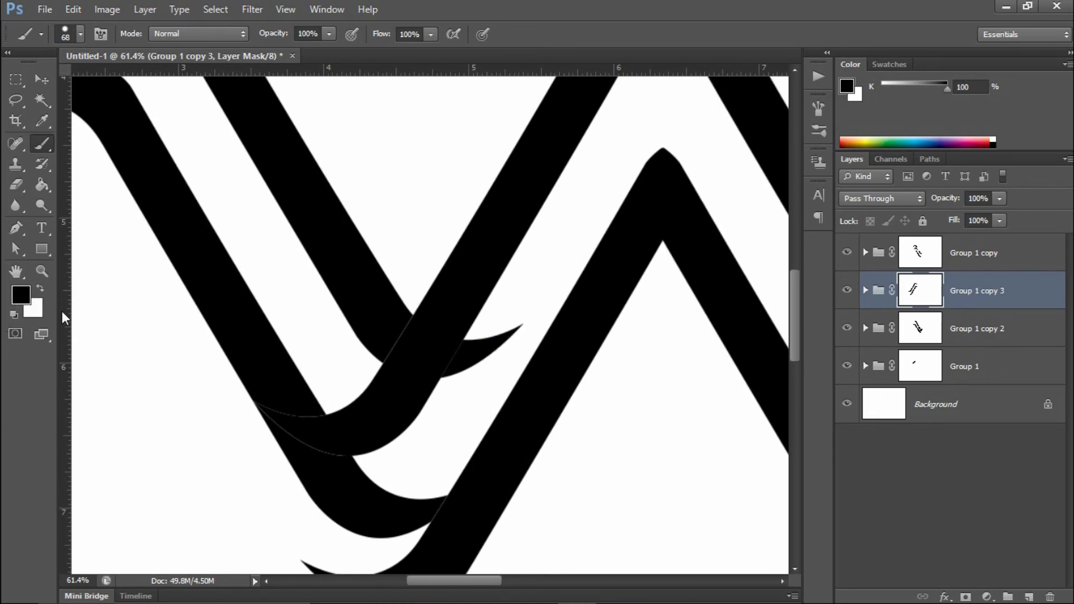
mouse_move(511, 312)
mouse_down()
mouse_move(448, 363)
mouse_move(459, 345)
mouse_move(434, 421)
mouse_move(438, 504)
mouse_move(398, 525)
mouse_move(413, 492)
mouse_move(332, 527)
mouse_move(359, 512)
mouse_move(391, 531)
mouse_move(397, 499)
mouse_move(392, 490)
mouse_move(321, 501)
mouse_move(369, 484)
mouse_move(352, 467)
mouse_move(304, 454)
mouse_move(306, 486)
mouse_move(286, 451)
mouse_move(237, 413)
mouse_move(246, 435)
mouse_move(330, 467)
mouse_up()
drag(549, 466, 582, 279)
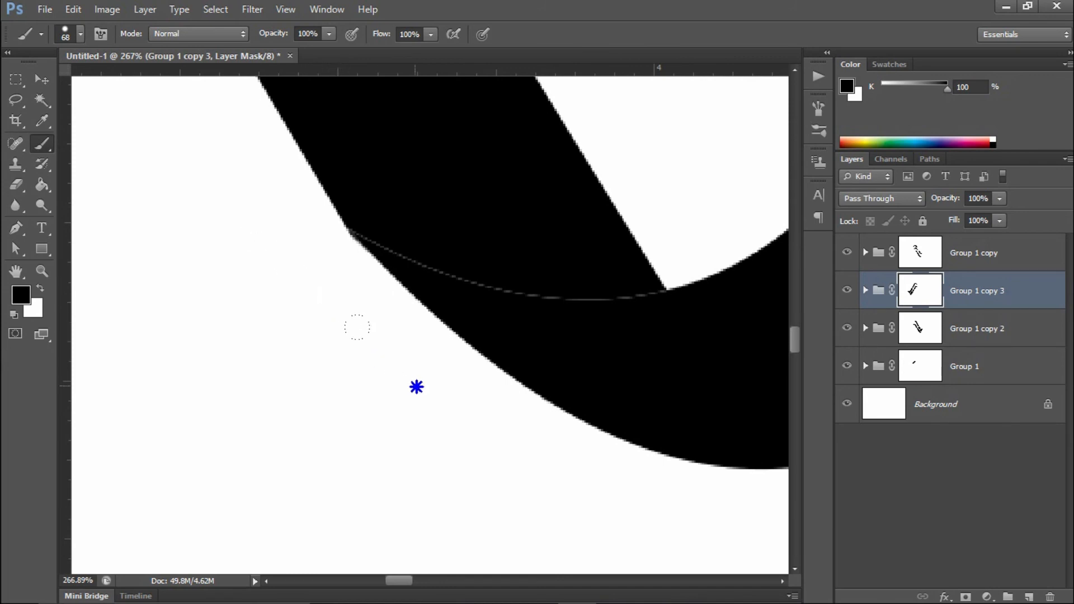
key(ctrl+0)
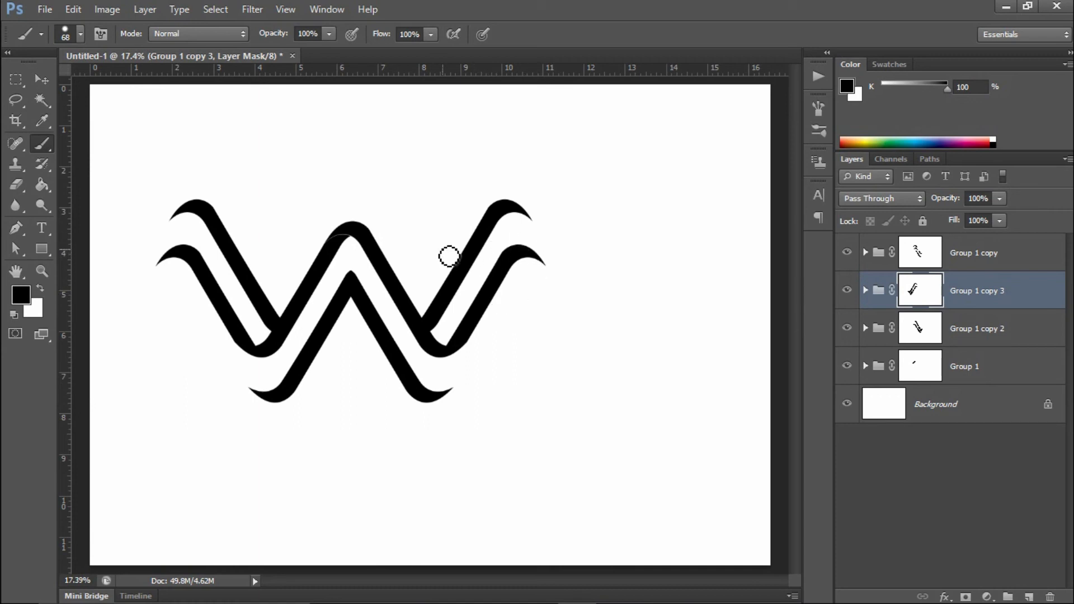
Draw a wide rectangular selection over both outer upper hooks, reaching down to about the top of the central peak.
key(v)
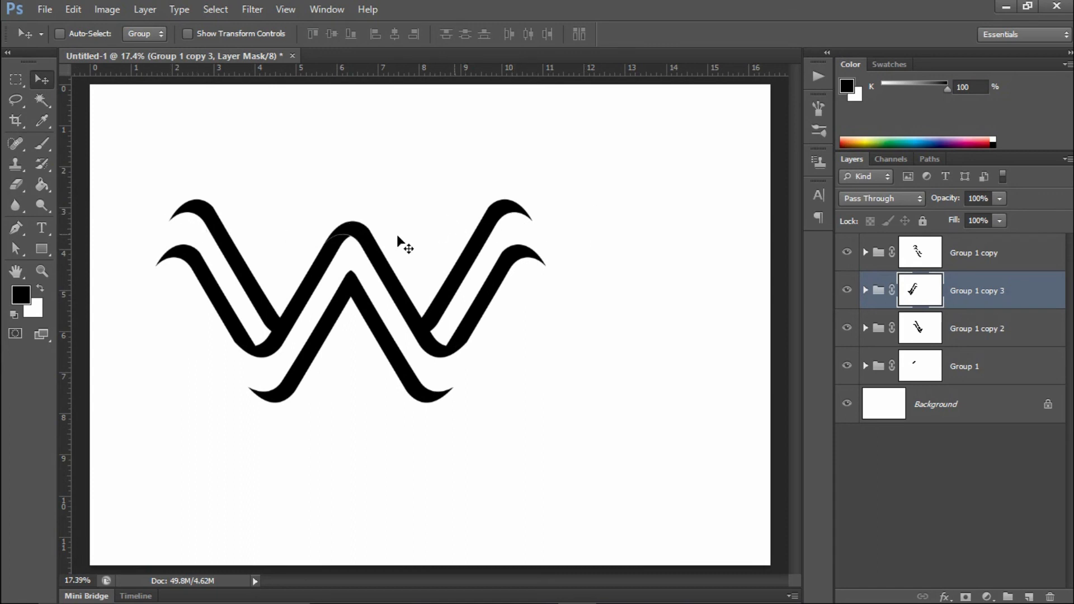
click(15, 79)
drag(110, 118, 442, 254)
drag(512, 268, 630, 223)
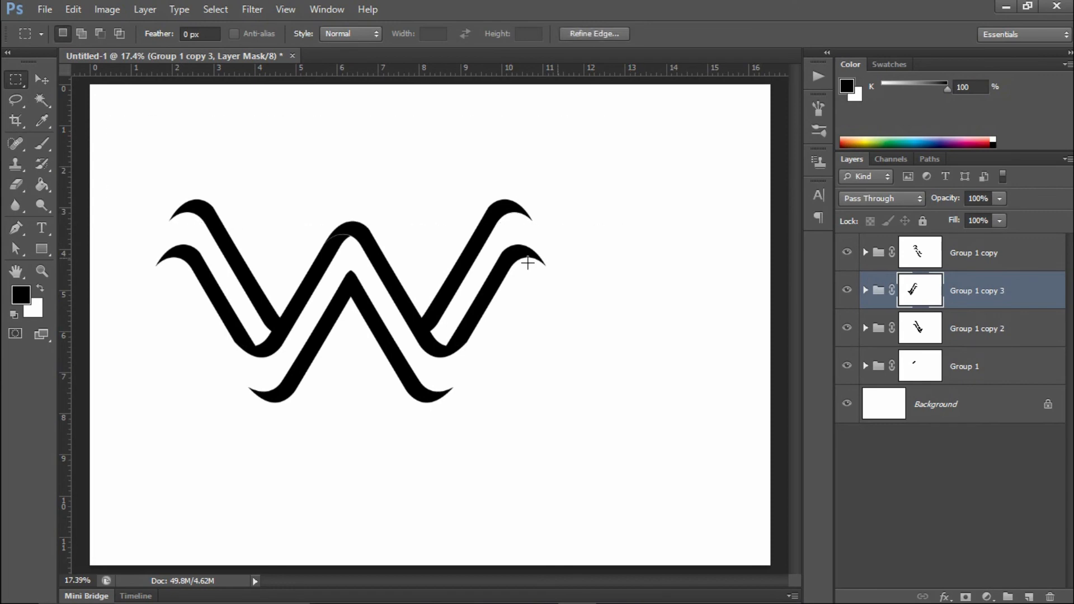
Transform the selection to 98.67% height so its lower edge touches the top of the central peak.
right_click(417, 239)
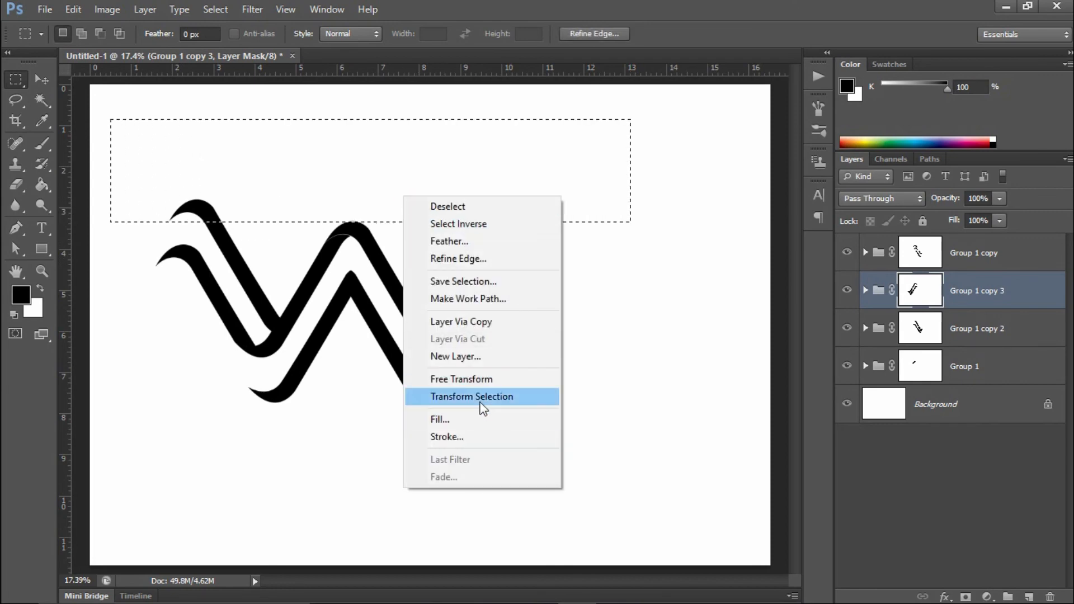
click(455, 393)
drag(328, 201, 439, 320)
drag(560, 314, 558, 307)
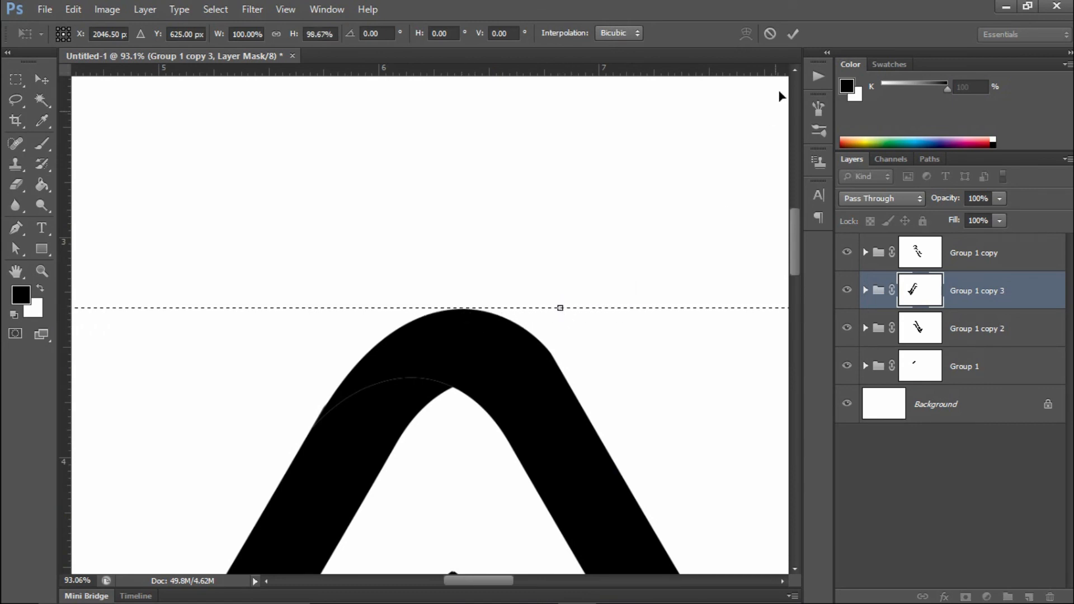
click(793, 34)
key(ctrl+0)
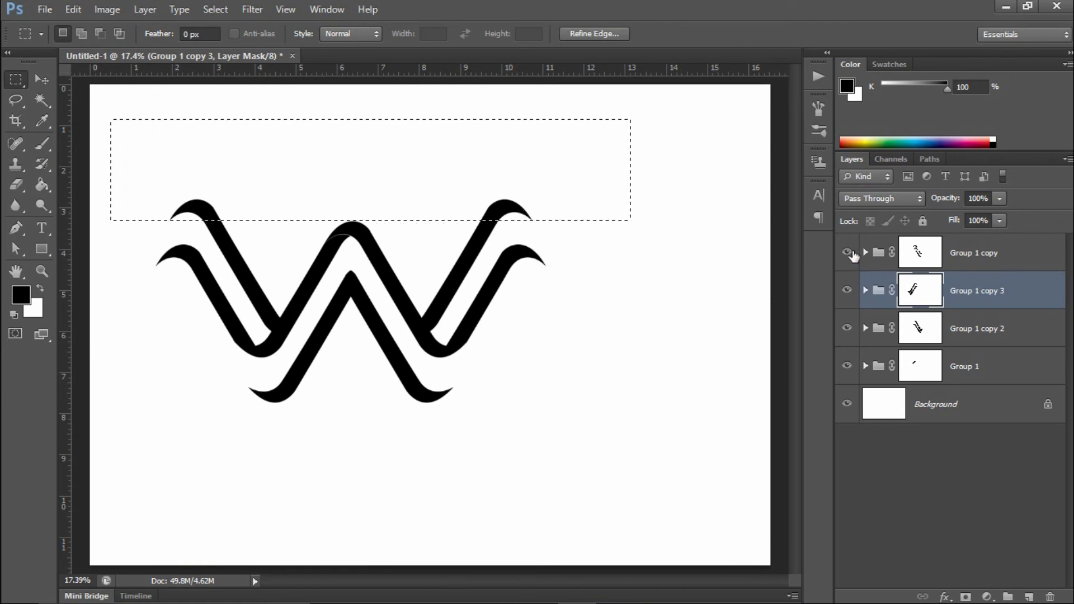
Paint black inside the selection on the Group 1 copy 3 mask with a 494 px brush to cut off the upper-left hook.
click(847, 290)
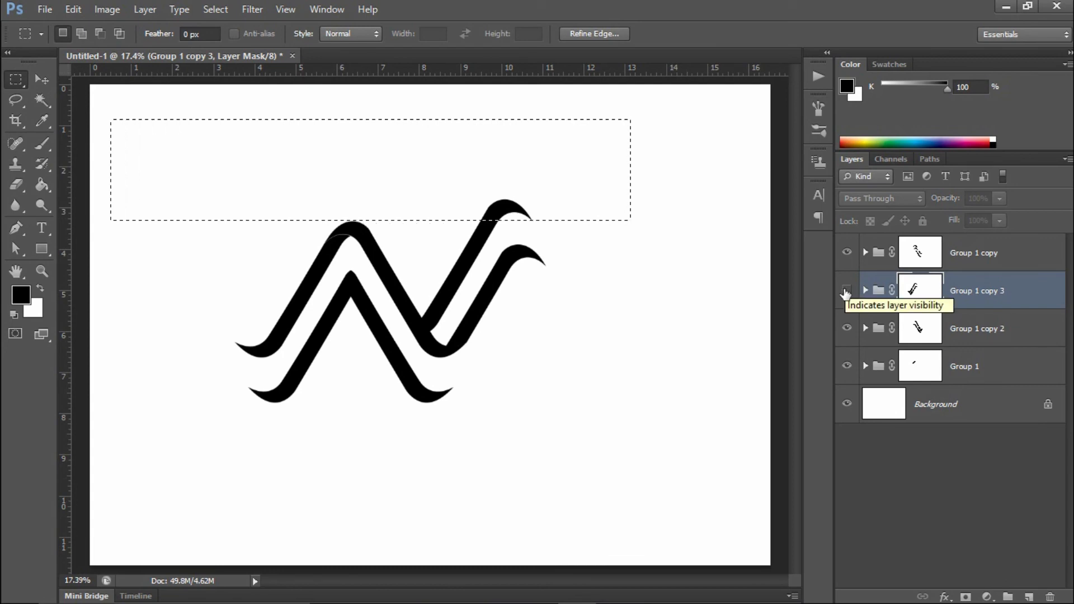
click(846, 291)
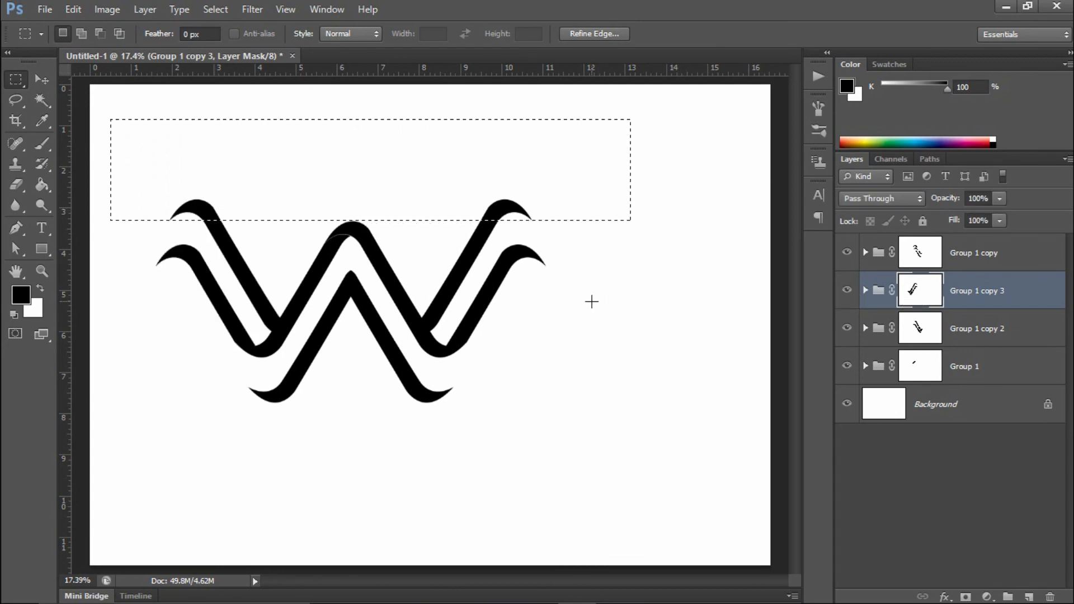
key(b)
alt+right_click(280, 194)
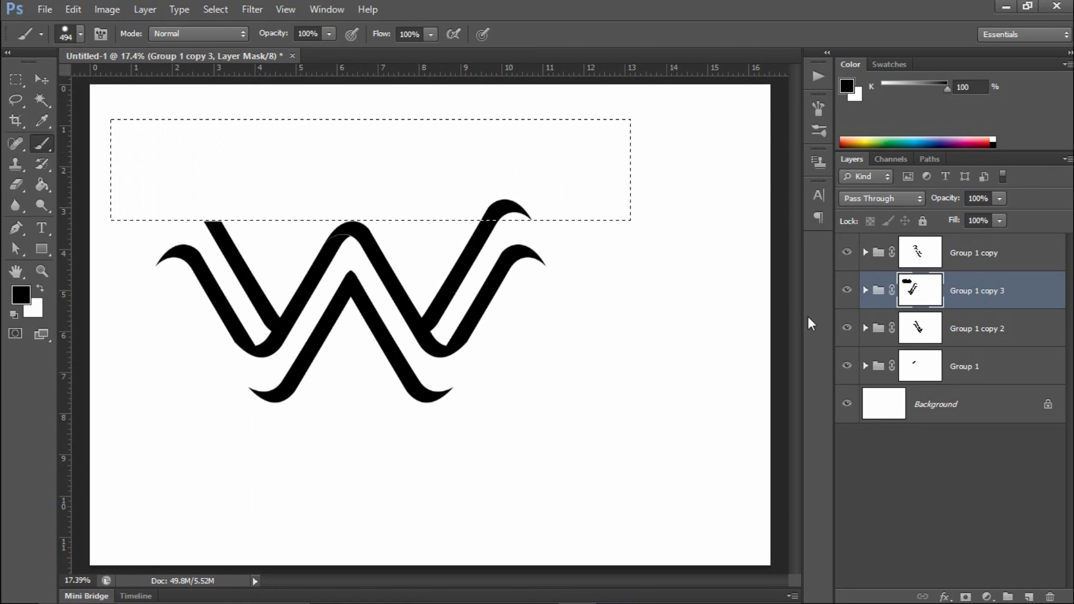
Paint black inside the selection on the Group 1 copy 2 mask to cut off the upper-right hook, and deselect.
click(848, 327)
click(847, 328)
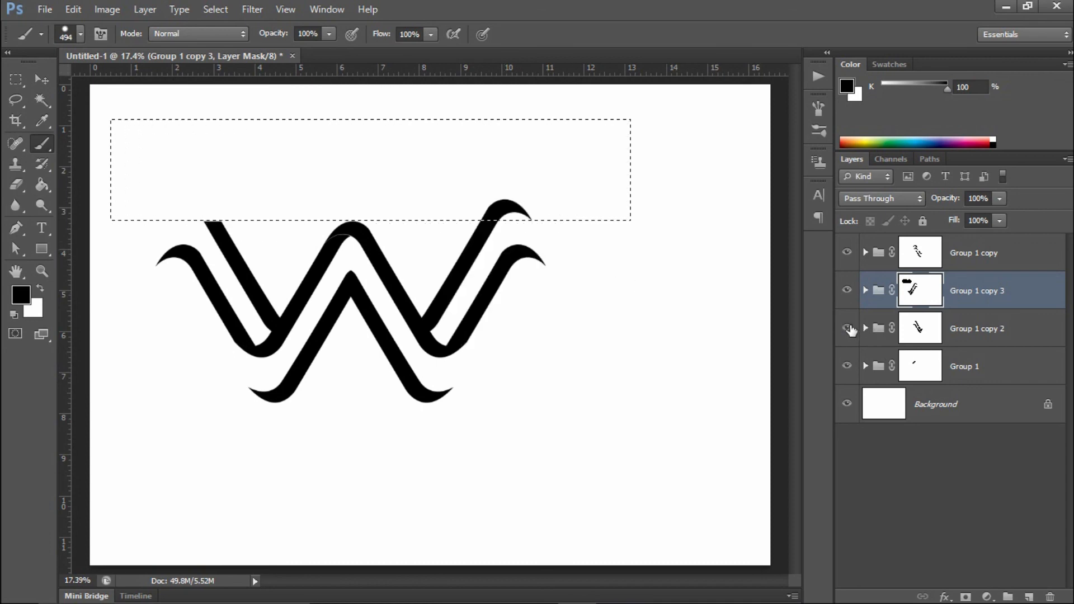
click(917, 328)
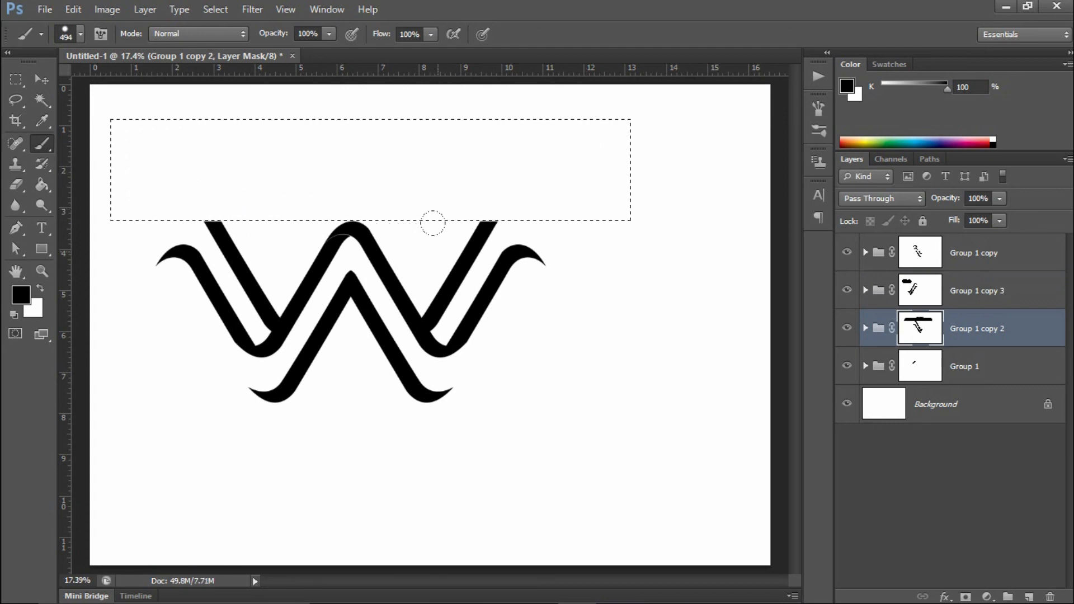
key(ctrl+d)
Add the text "LOGO MANE" in 22 pt Blades below the logo, on a layer above Group 1 copy.
key(ctrl+minus)
key(t)
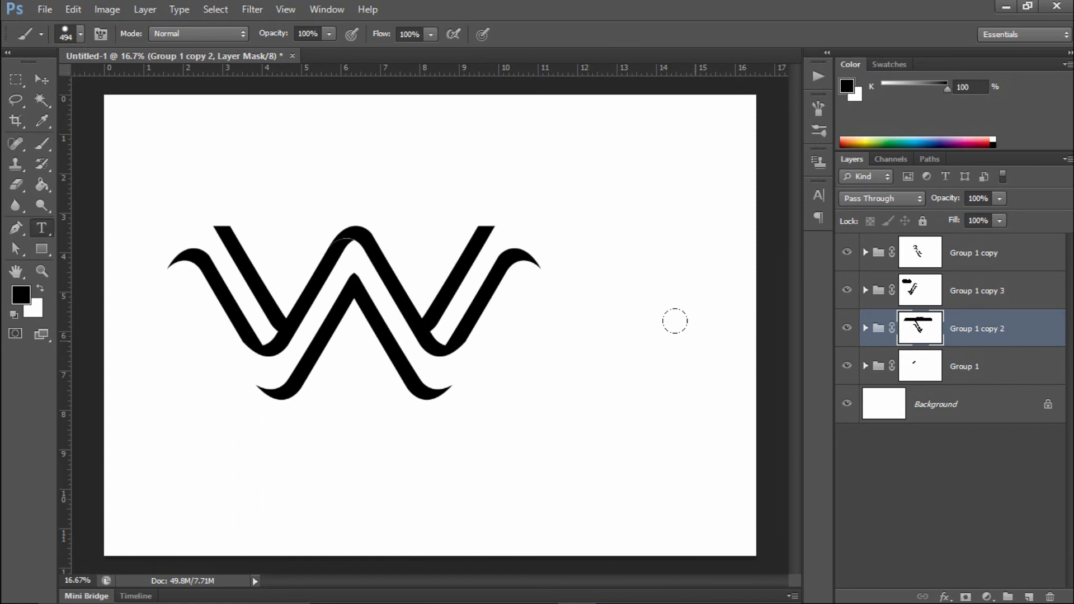
click(974, 258)
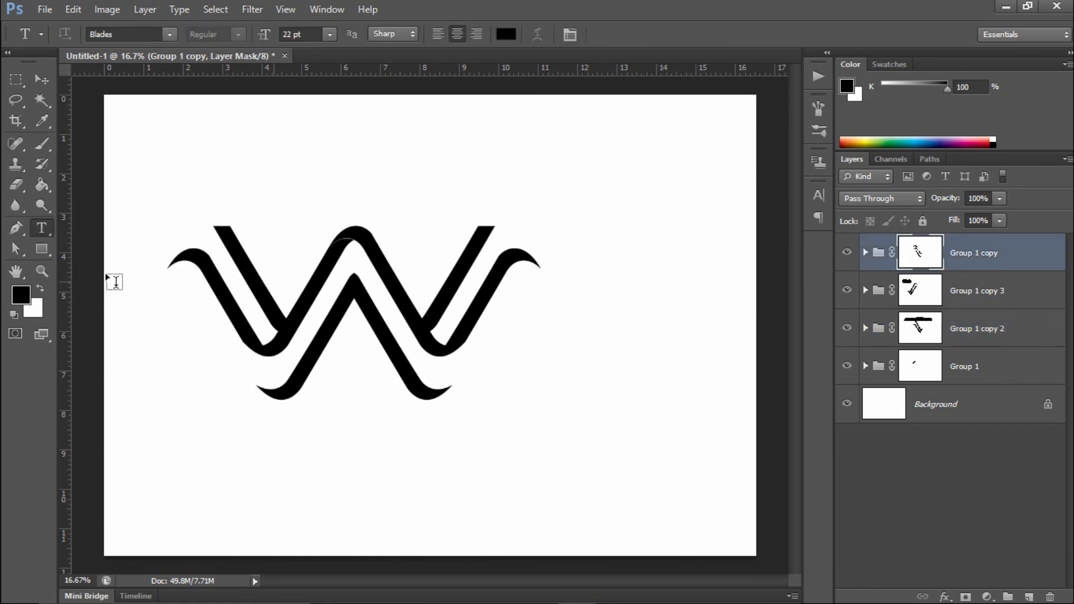
click(232, 481)
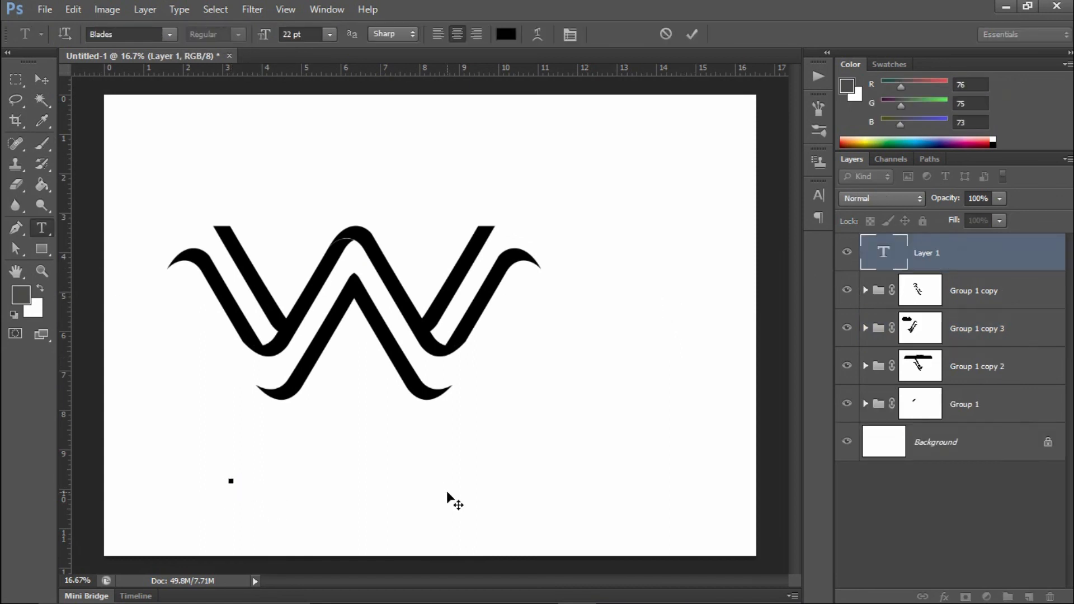
text(LOGO MANE)
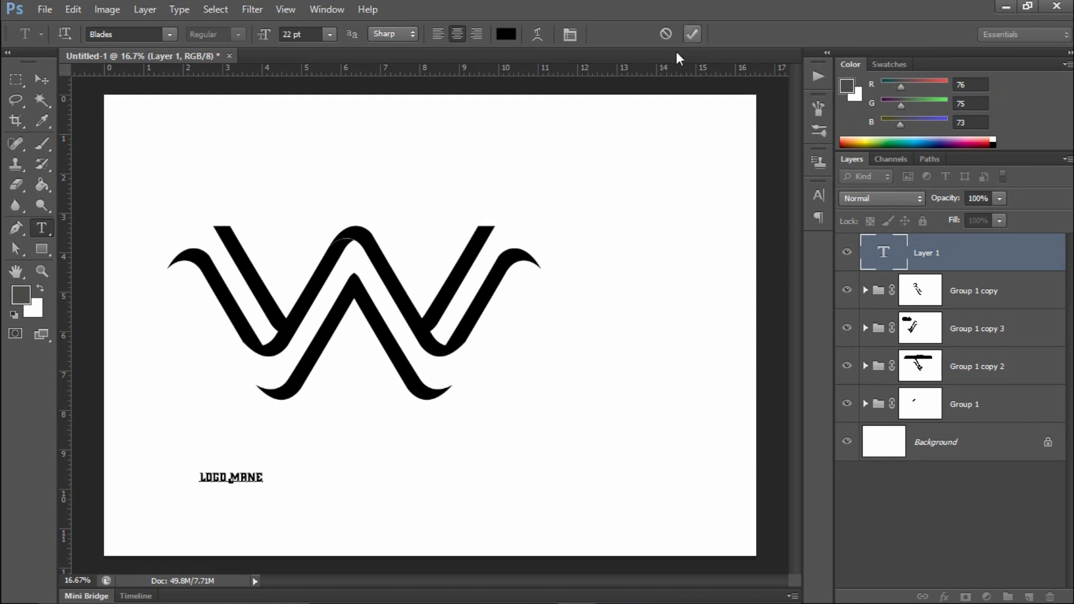
click(692, 34)
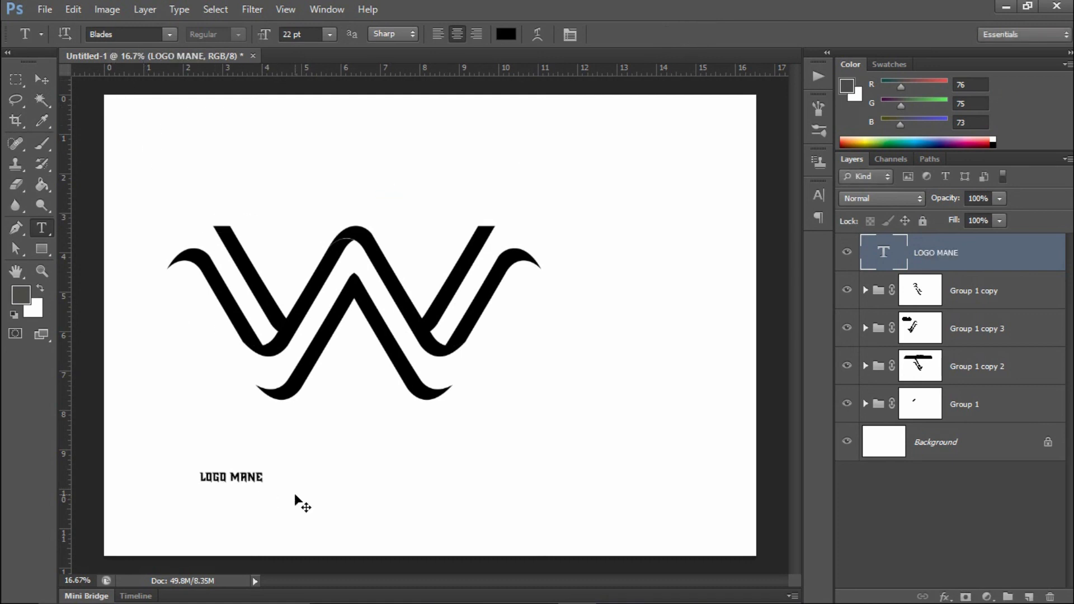
Scale the LOGO MANE text to about 772% and move it just below the W logo.
key(ctrl+t)
drag(266, 466, 684, 364)
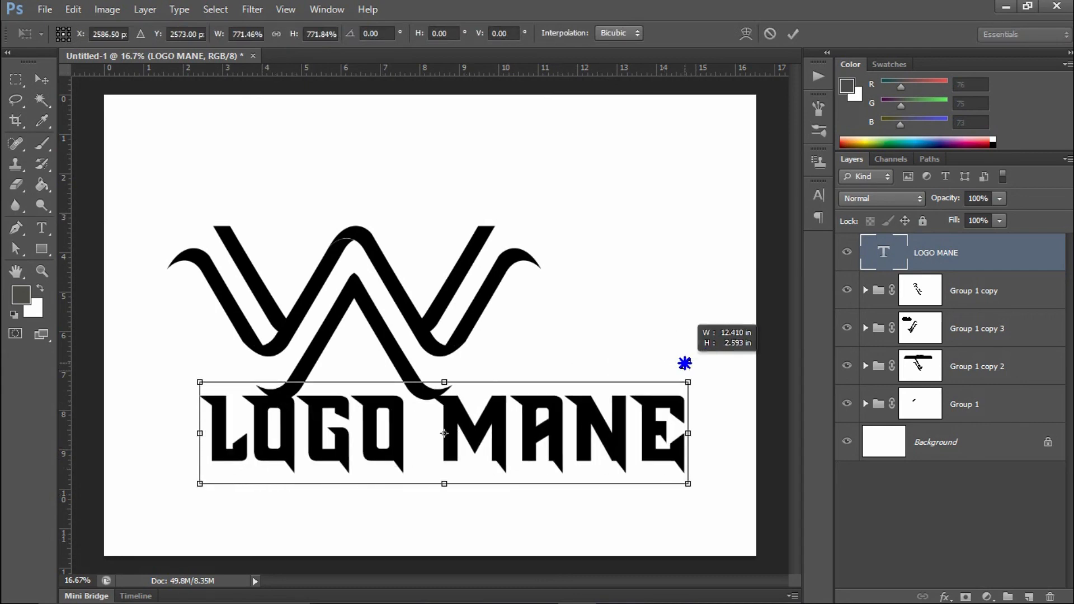
drag(480, 458, 450, 477)
click(793, 34)
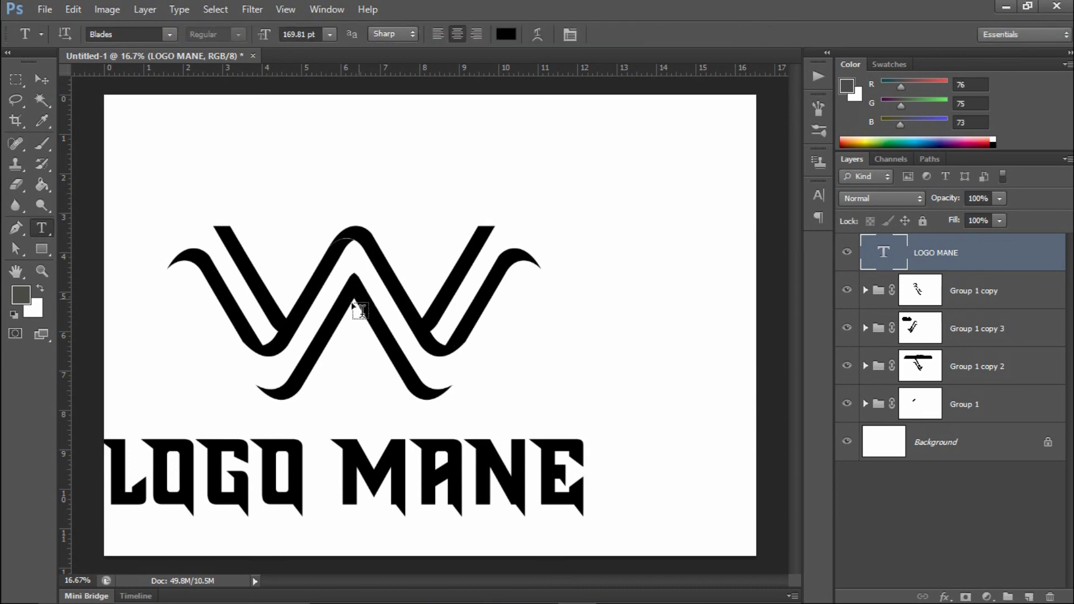
key(v)
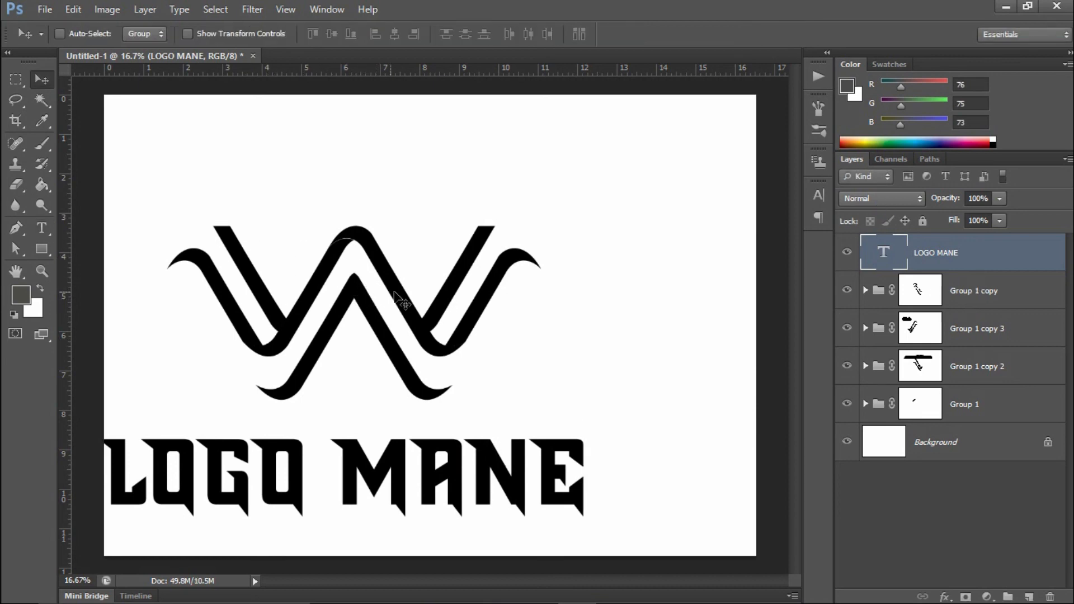
Group the four W stroke groups, from Group 1 copy down to Group 1, and name the new group "w".
click(991, 295)
shift+click(991, 408)
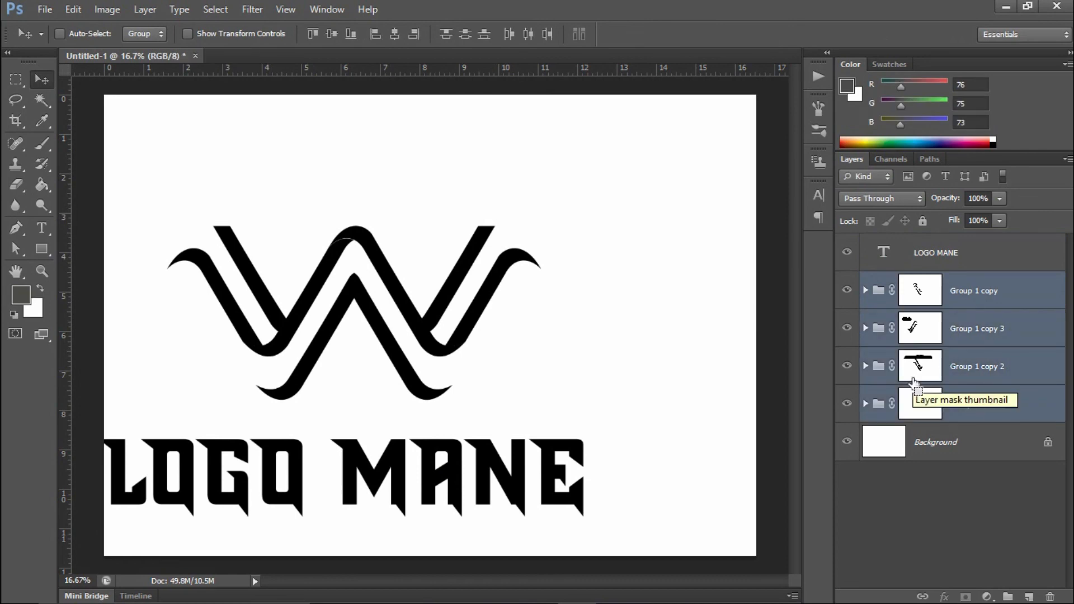
key(ctrl+g)
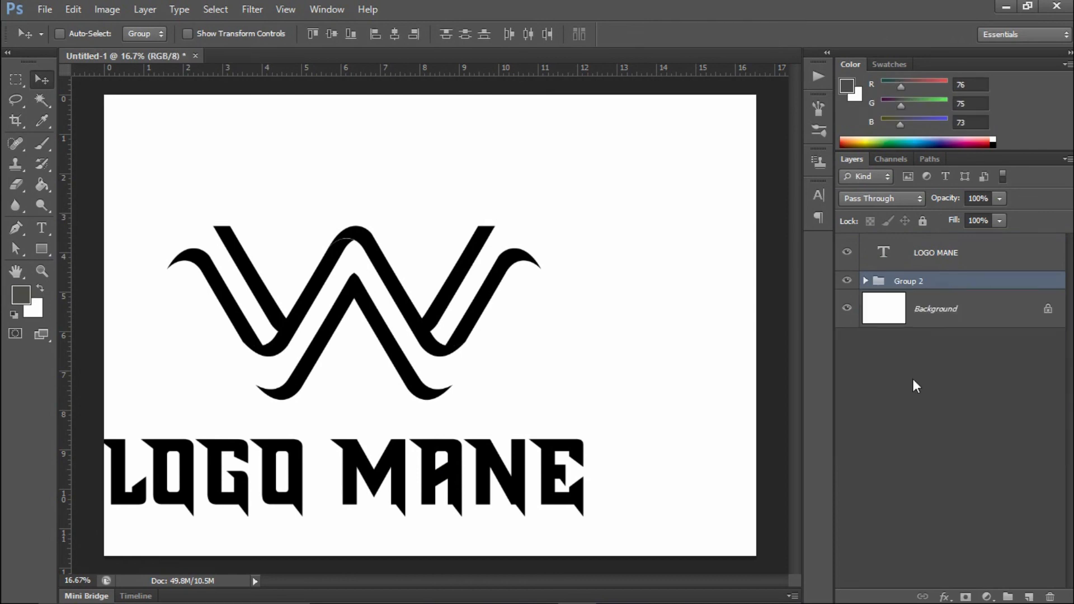
double_click(907, 282)
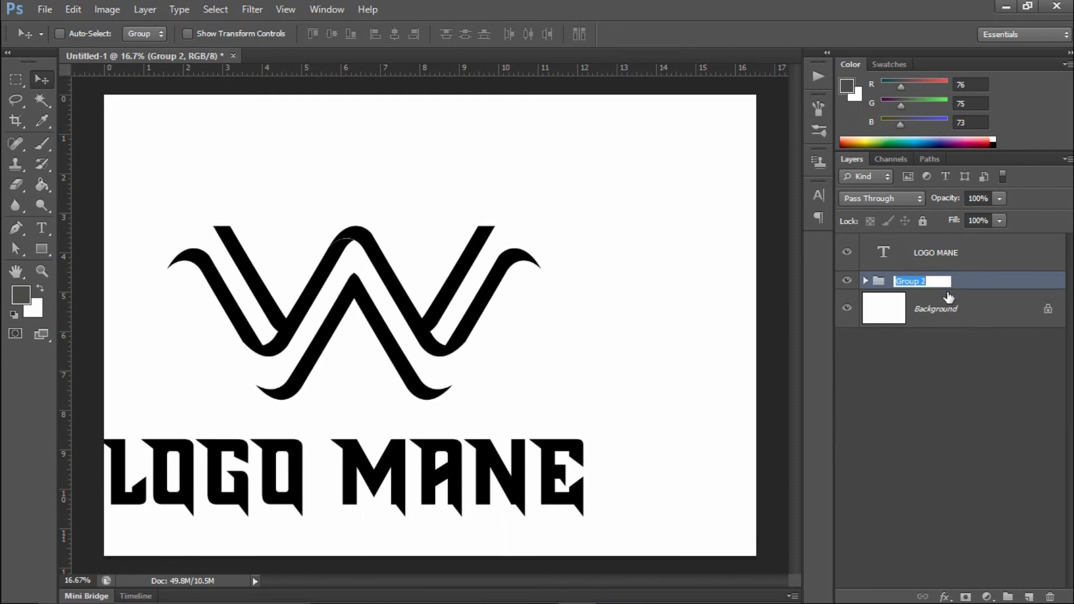
text(w)
key(Return)
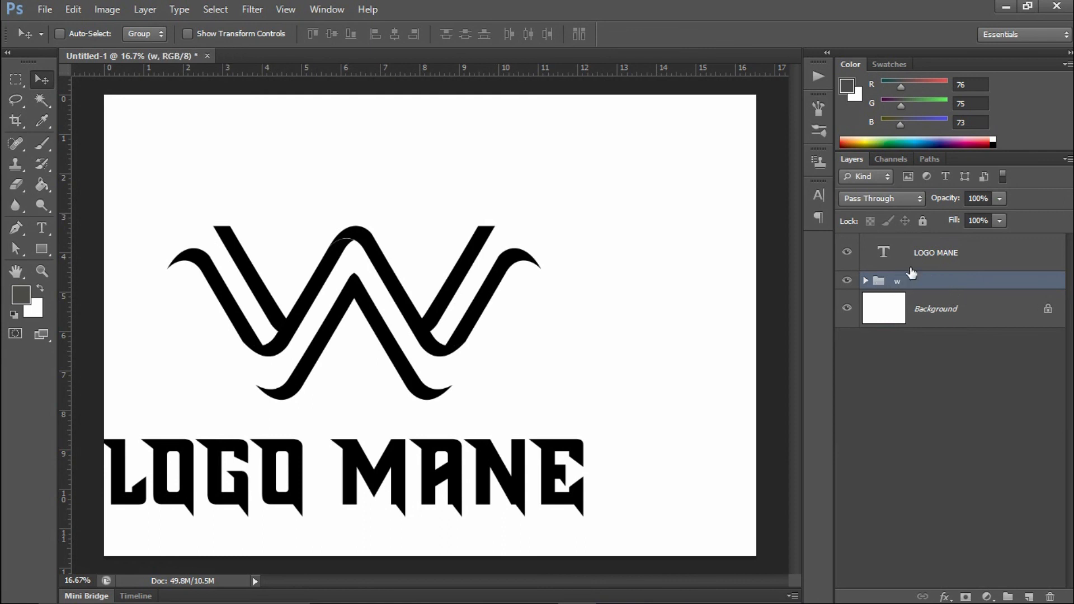
Align the LOGO MANE text and the w group by their horizontal centers, and move both rightward toward the middle of the canvas.
shift+click(947, 256)
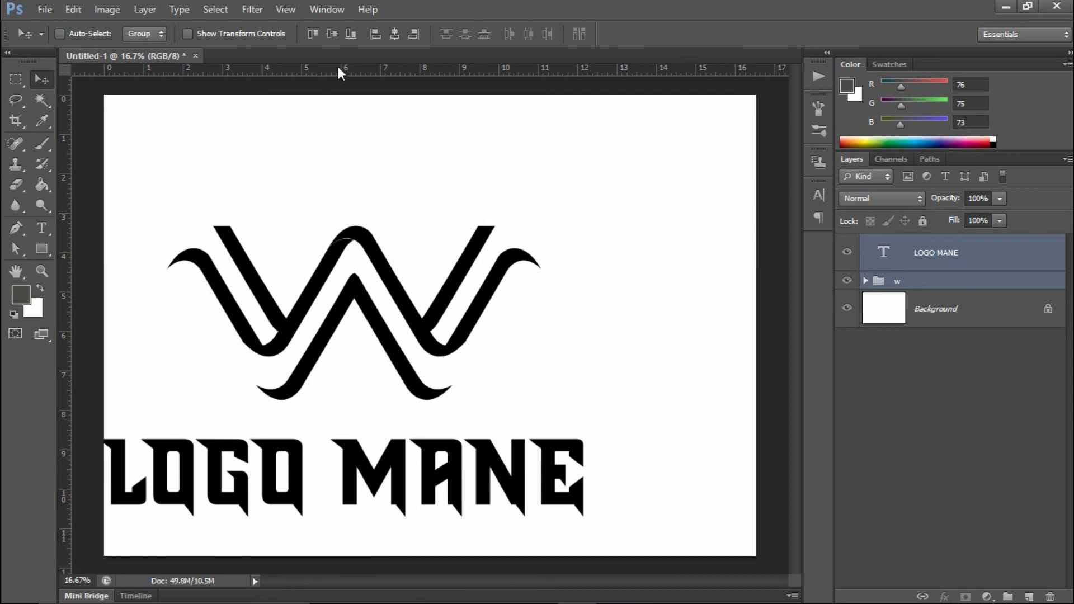
click(392, 34)
drag(328, 305, 438, 305)
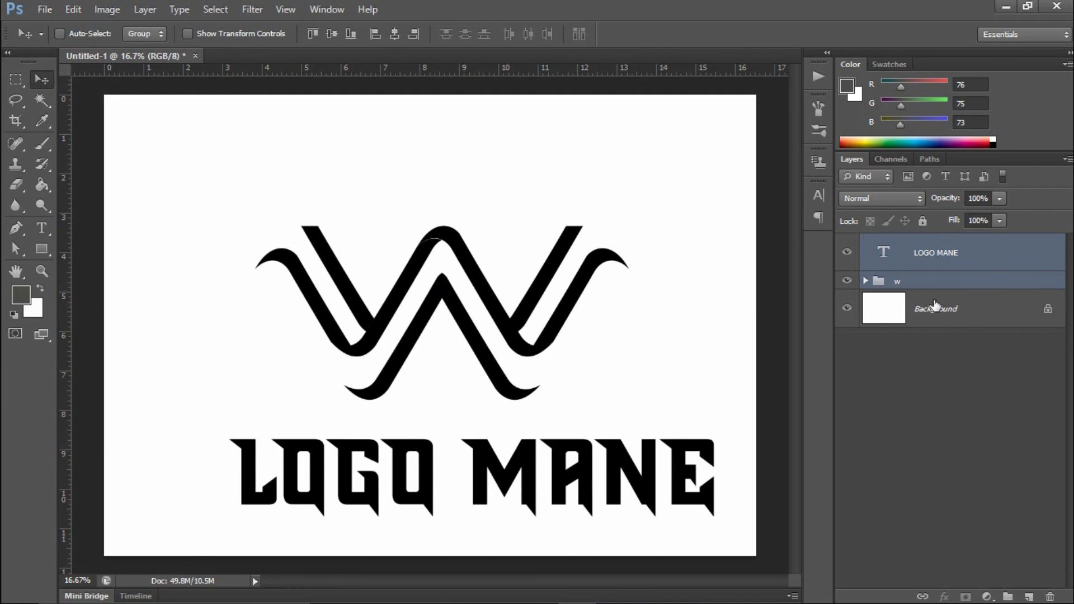
Move only the LOGO MANE text about 0.6 in left and slightly up to center it beneath the W.
click(951, 268)
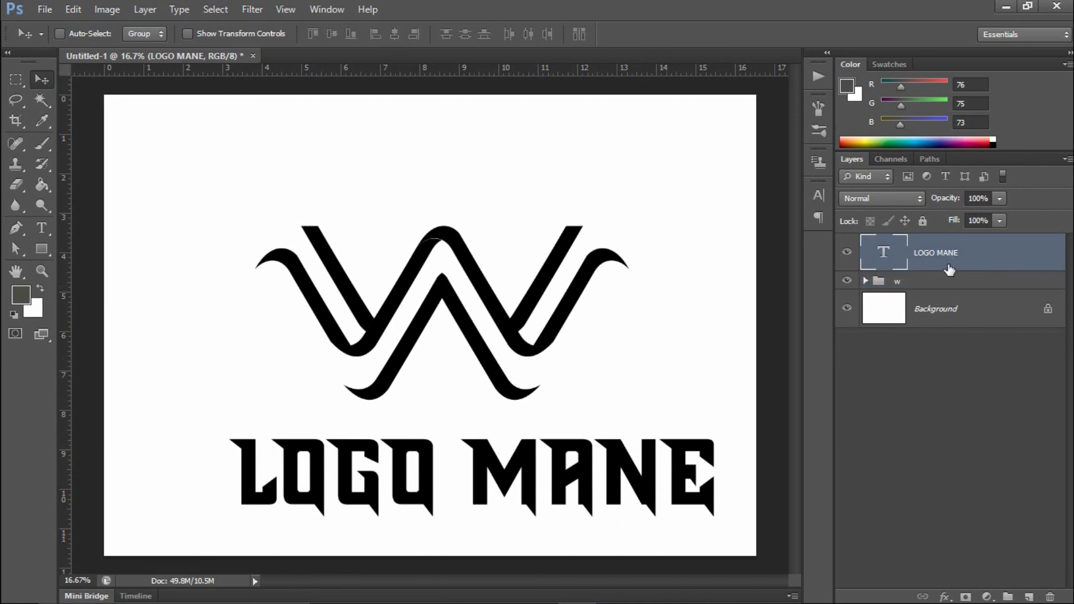
drag(564, 463, 540, 466)
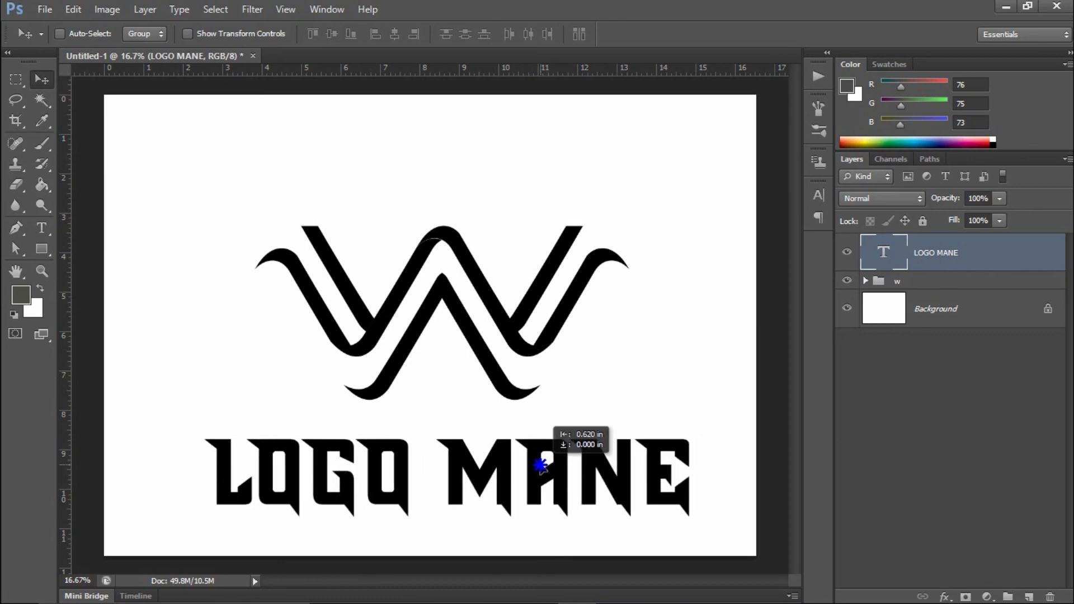
drag(540, 465, 534, 460)
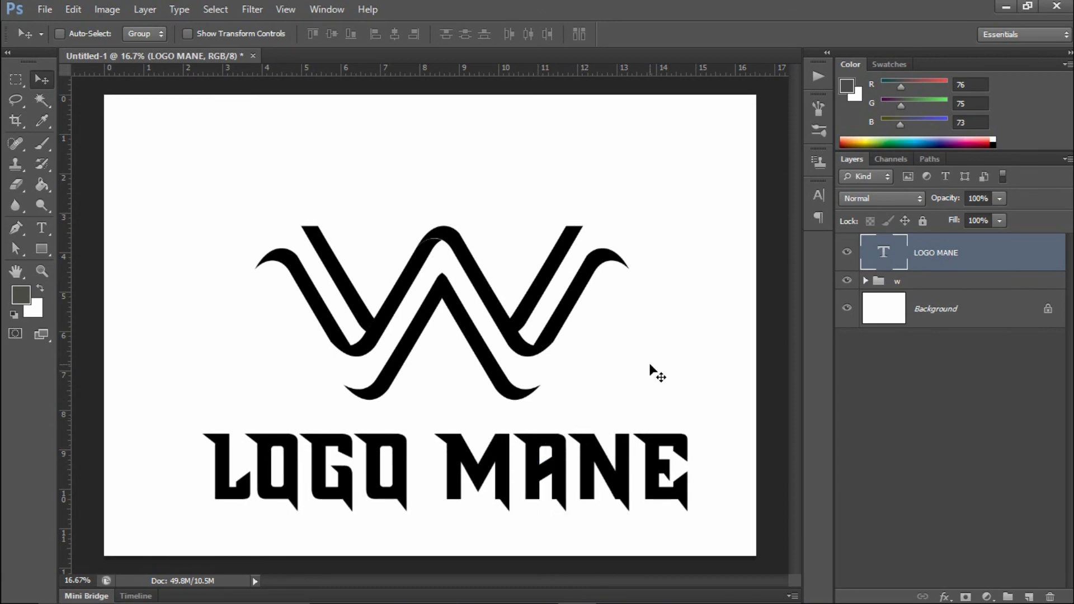